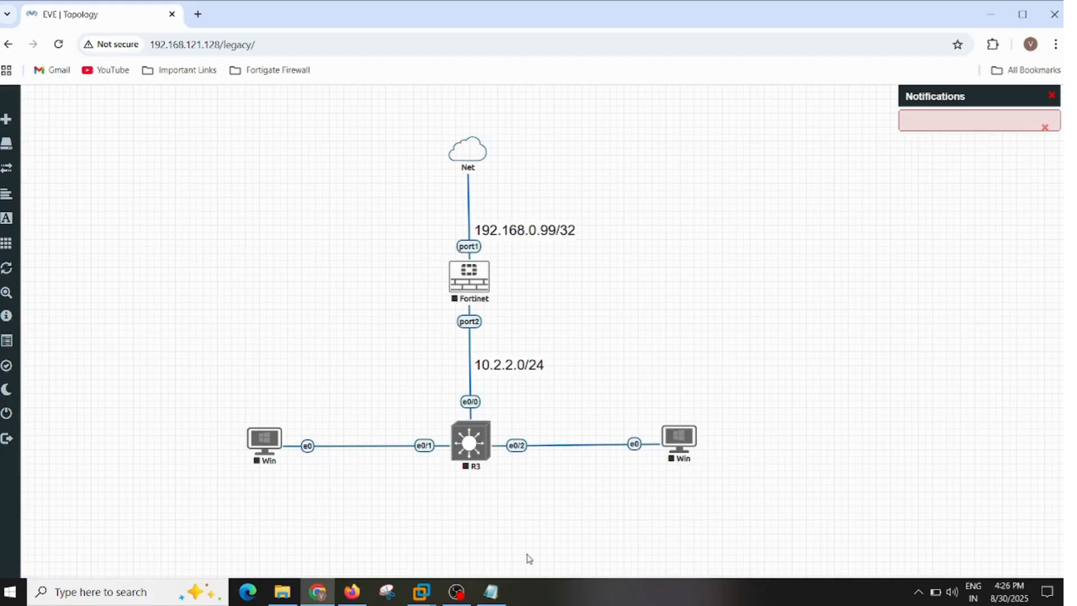
- Switch to VMware Workstation and look over the Fortigate Firewall console and the Windows-7 and Windows XP virtual machines
{"action": "left_click", "coordinate": [436, 594]}
{"action": "left_click", "coordinate": [346, 522]}
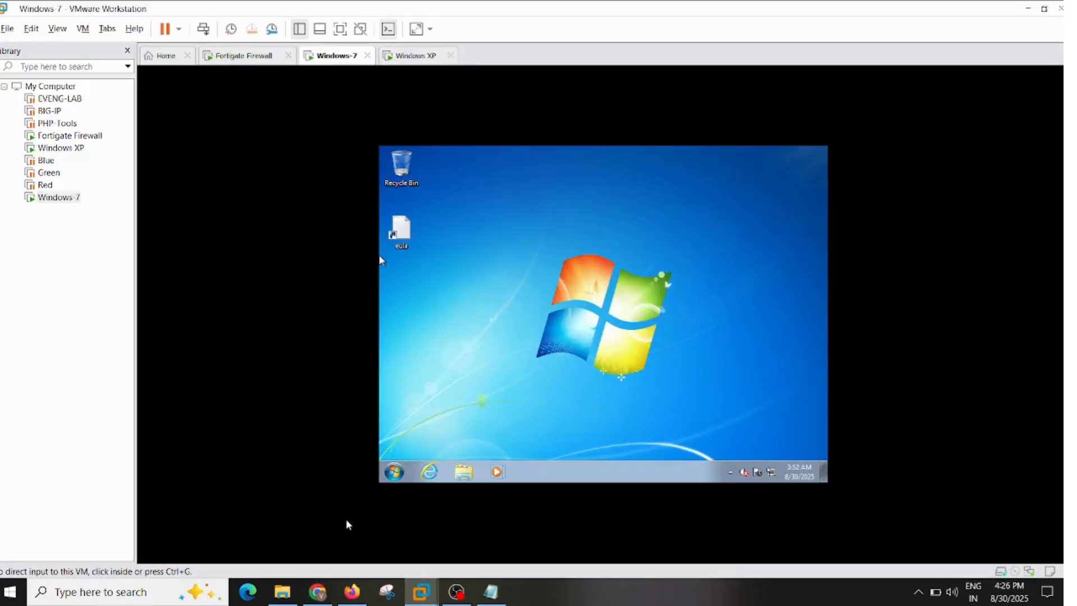
{"action": "left_click", "coordinate": [240, 58]}
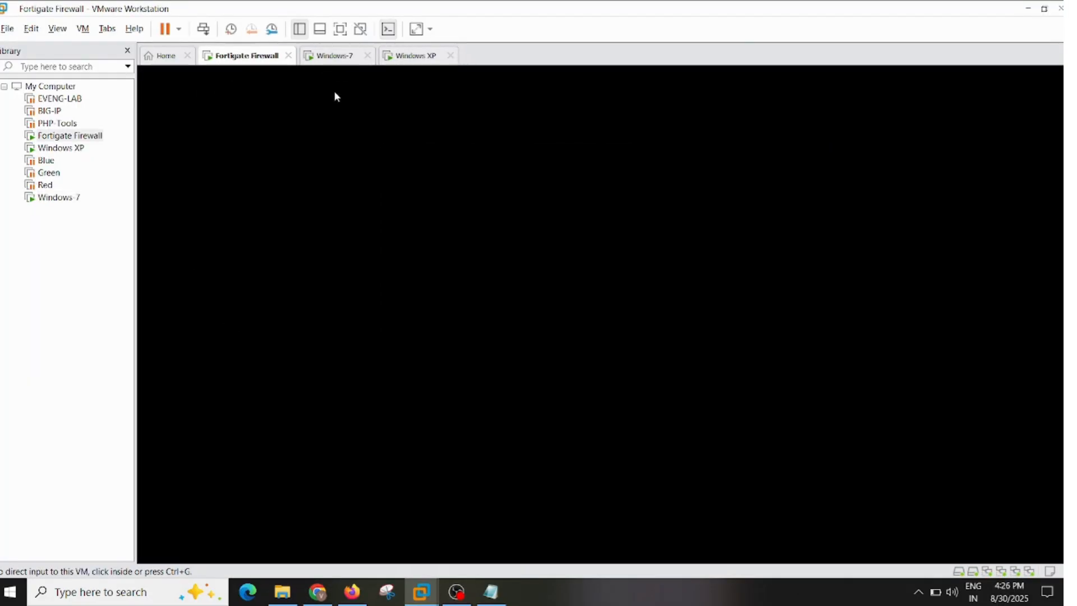
{"action": "left_click", "coordinate": [533, 345]}
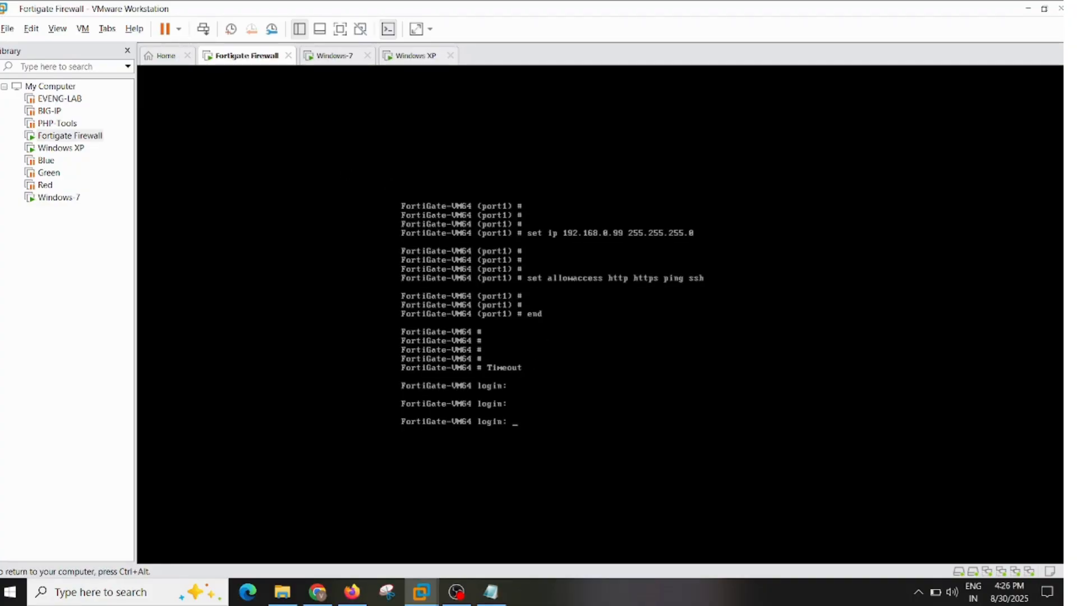
{"action": "key", "text": "ctrl+alt"}
{"action": "left_click", "coordinate": [336, 57]}
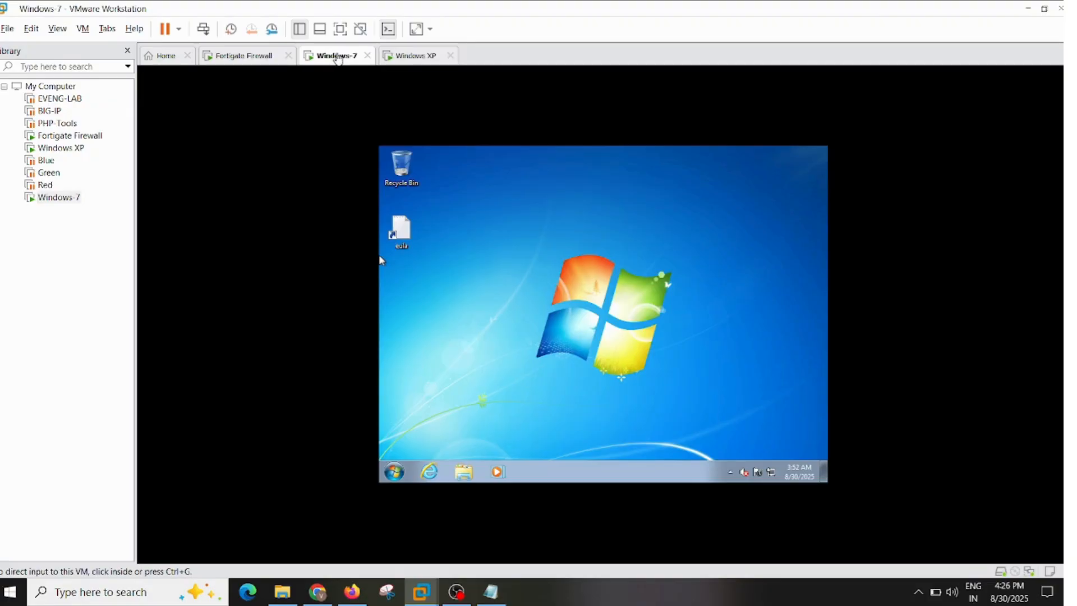
{"action": "left_click", "coordinate": [401, 58]}
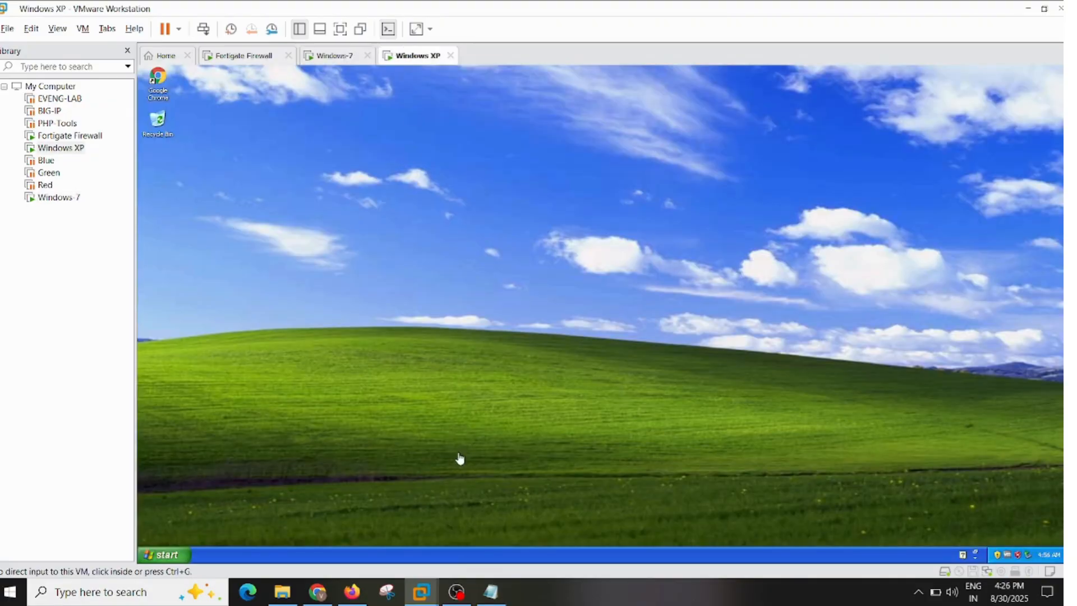
- Switch to Firefox and log in to the FortiGate at 192.168.0.99 as admin with the account password, without saving the login
{"action": "left_click", "coordinate": [359, 598]}
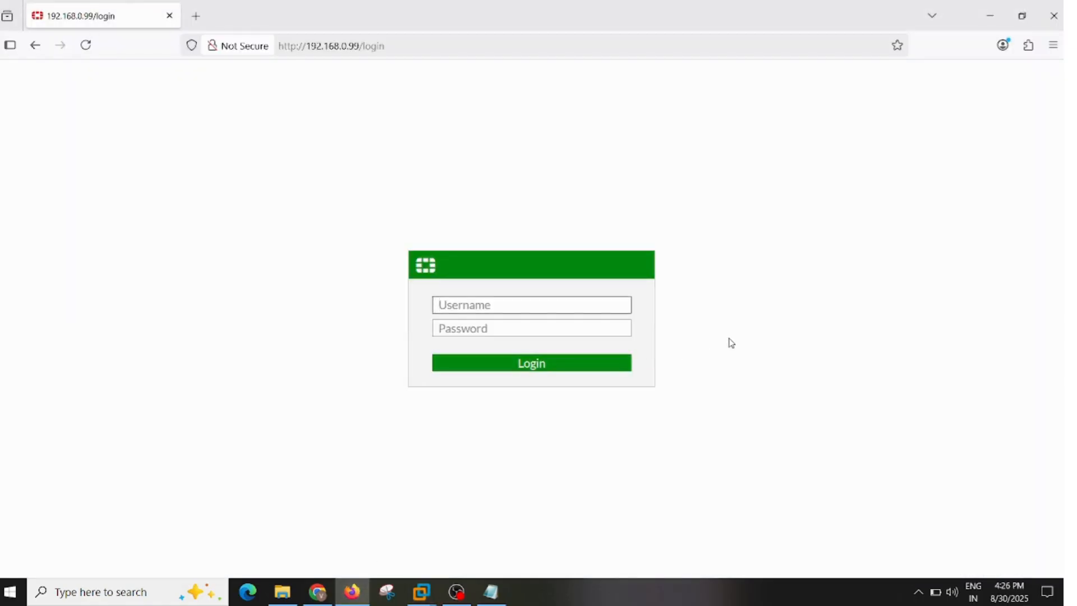
{"action": "type", "text": "admin"}
{"action": "key", "text": "Tab"}
{"action": "type", "text": "a"}
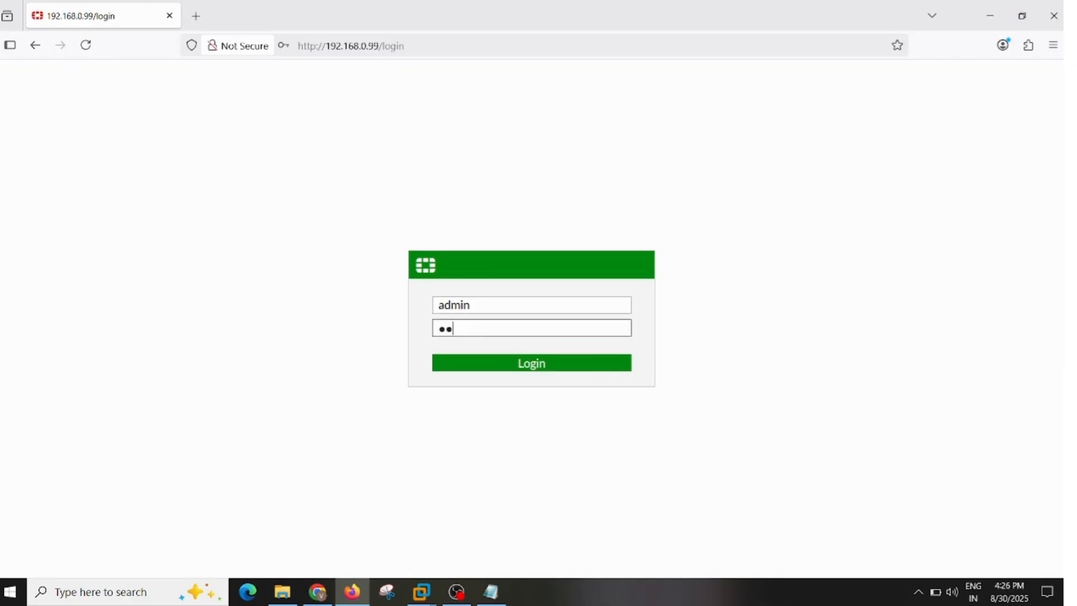
{"action": "type", "text": "dmin"}
{"action": "key", "text": "Return"}
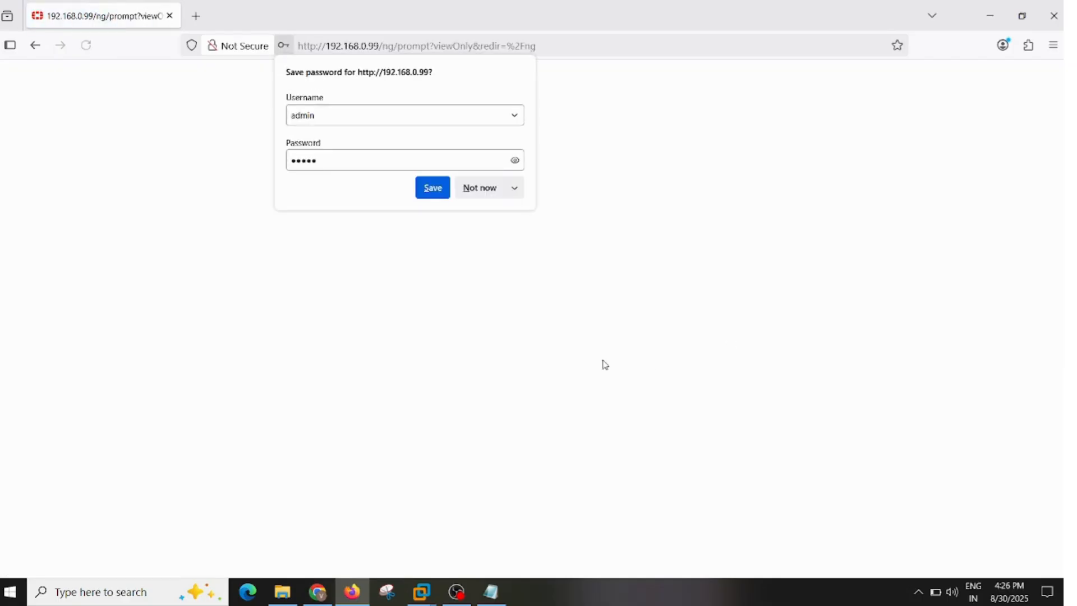
{"action": "left_click", "coordinate": [499, 187]}
{"action": "left_click", "coordinate": [613, 383]}
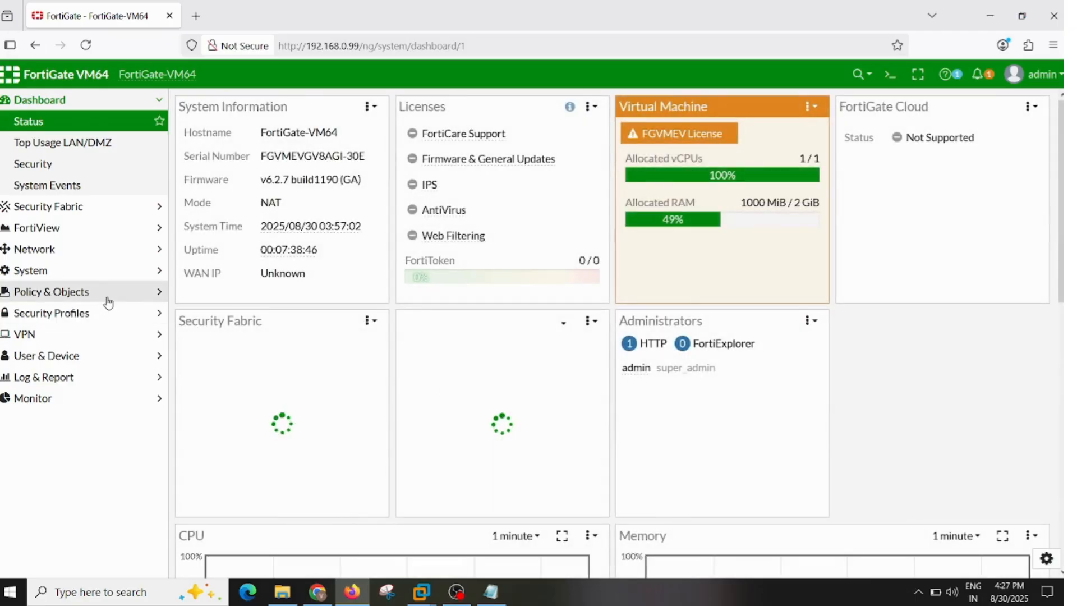
- Start creating a new firewall user in the user definitions with the type Local User
{"action": "left_click", "coordinate": [109, 295]}
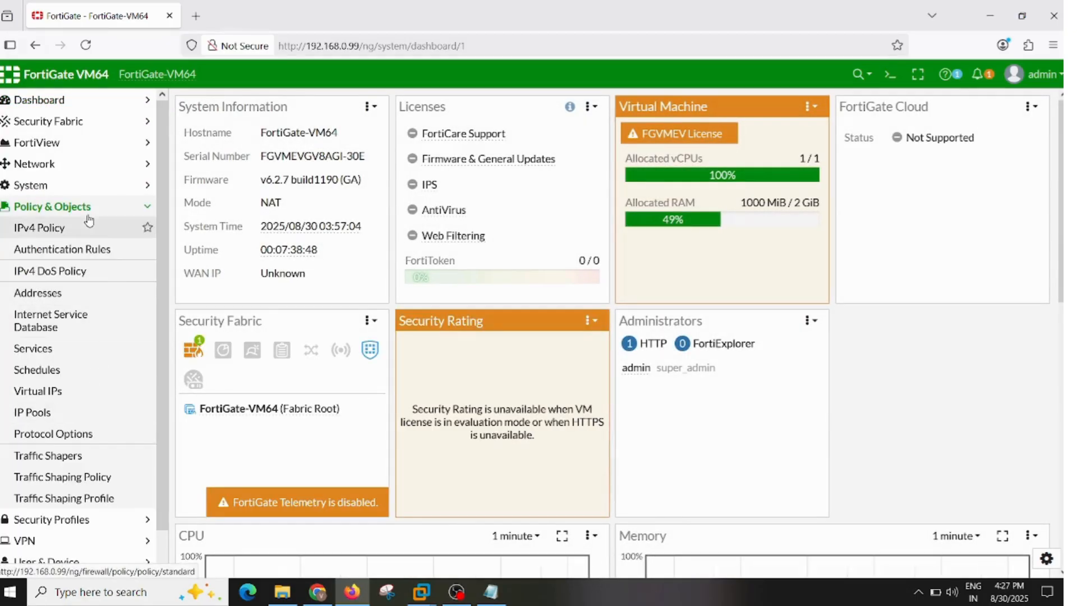
{"action": "left_click", "coordinate": [90, 209]}
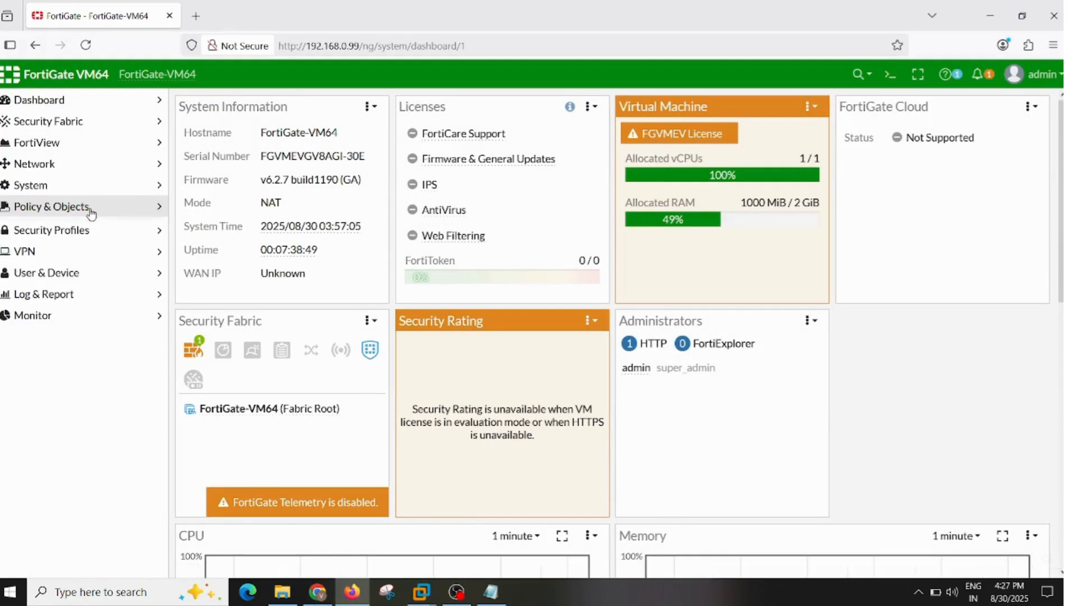
{"action": "left_click", "coordinate": [66, 275]}
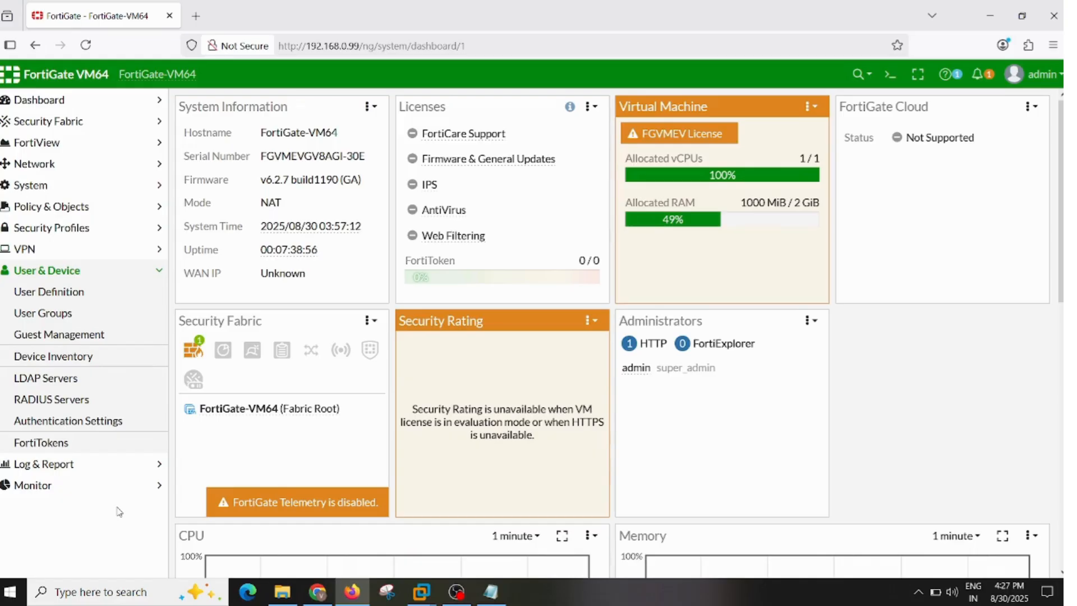
{"action": "left_click", "coordinate": [84, 293]}
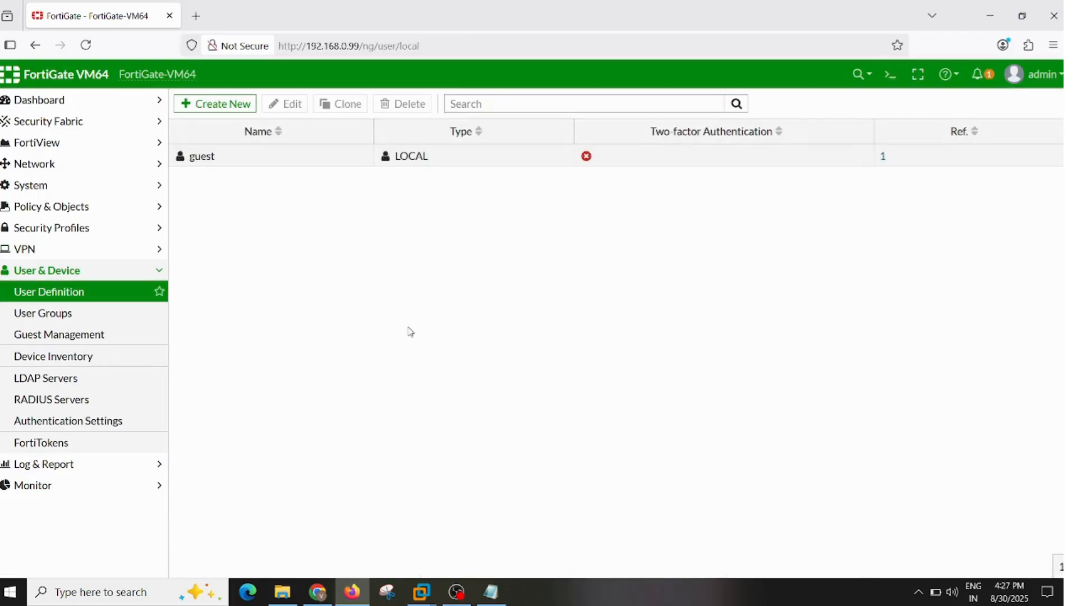
{"action": "left_click", "coordinate": [205, 104]}
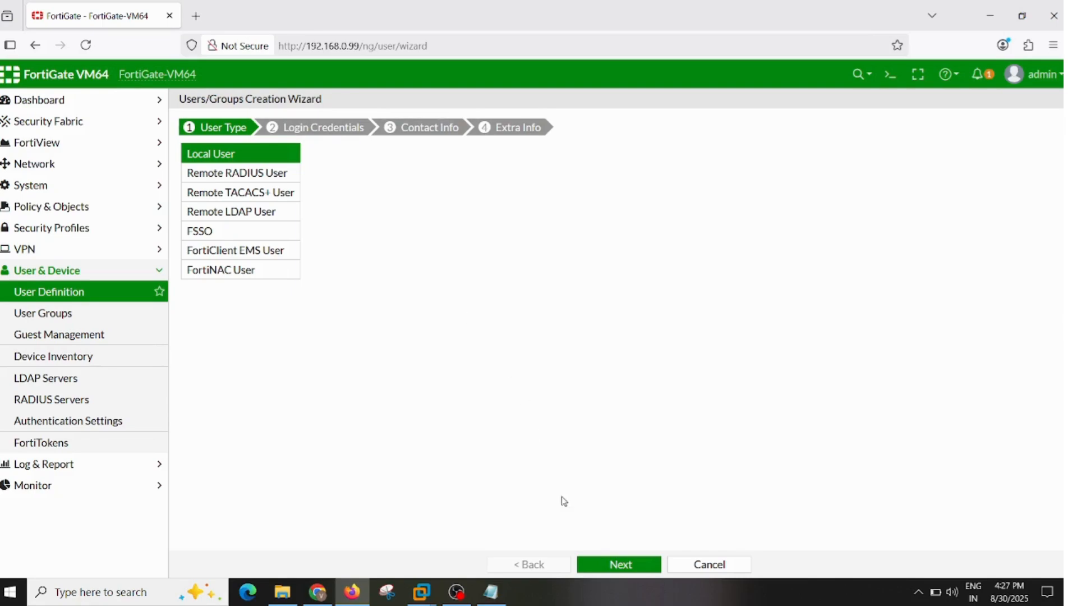
{"action": "left_click", "coordinate": [600, 569]}
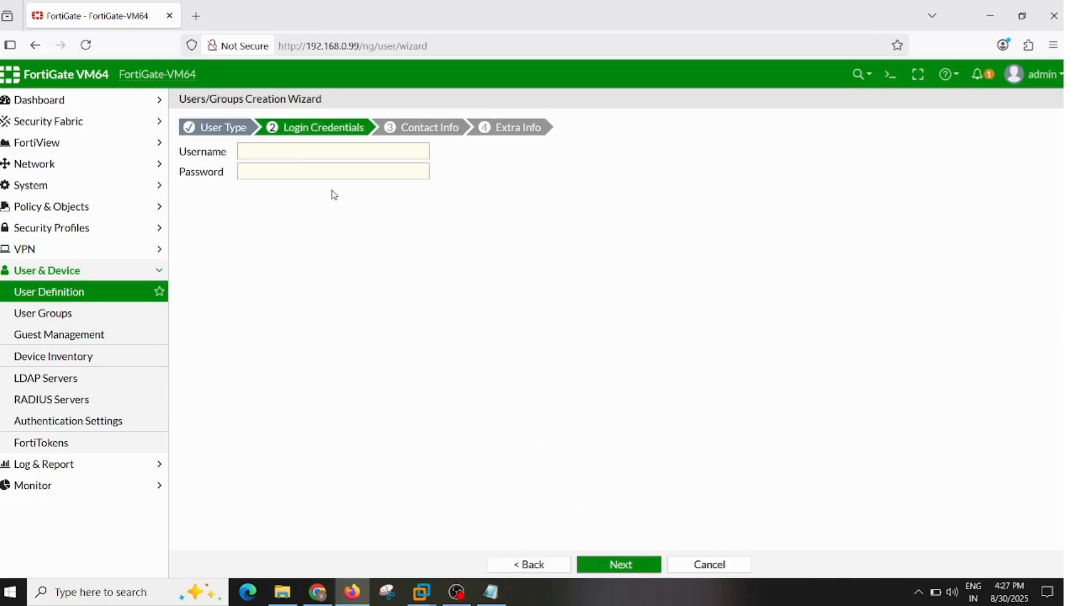
- Set the new local user's username to 1MBPS, enter its password, and submit the enabled account without contact info or a user group
{"action": "left_click", "coordinate": [331, 154]}
{"action": "type", "text": "1"}
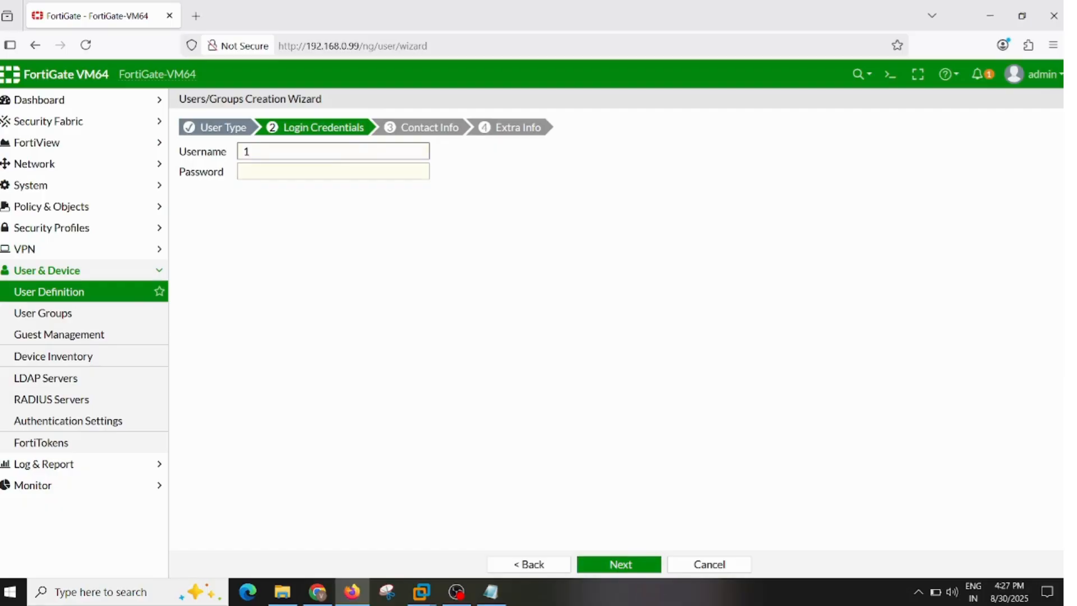
{"action": "type", "text": "MBPS"}
{"action": "left_click", "coordinate": [357, 167]}
{"action": "type", "text": "123"}
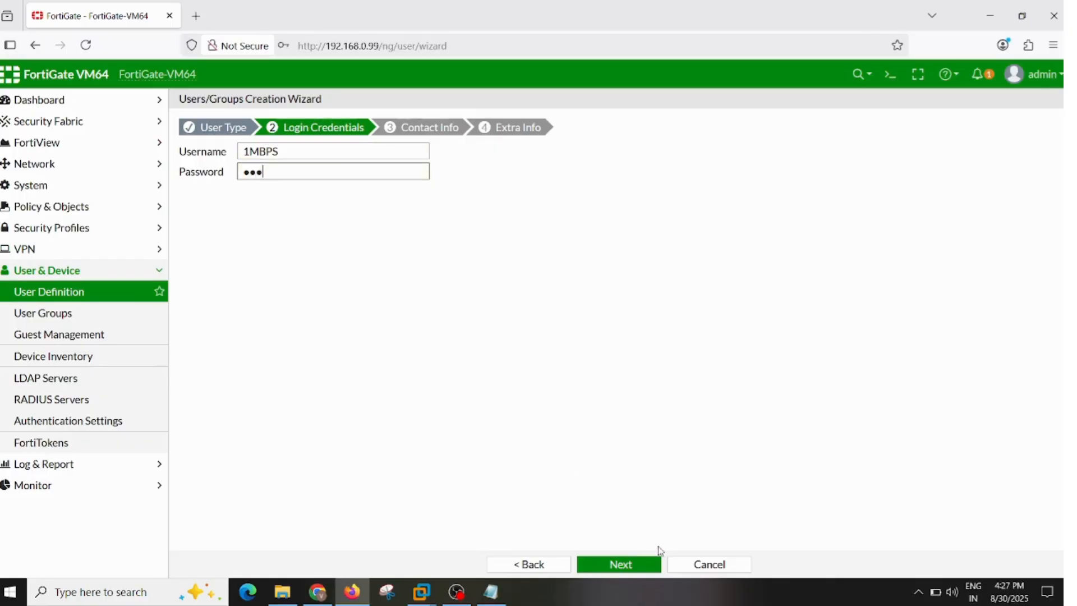
{"action": "left_click", "coordinate": [651, 566]}
{"action": "left_click", "coordinate": [652, 568]}
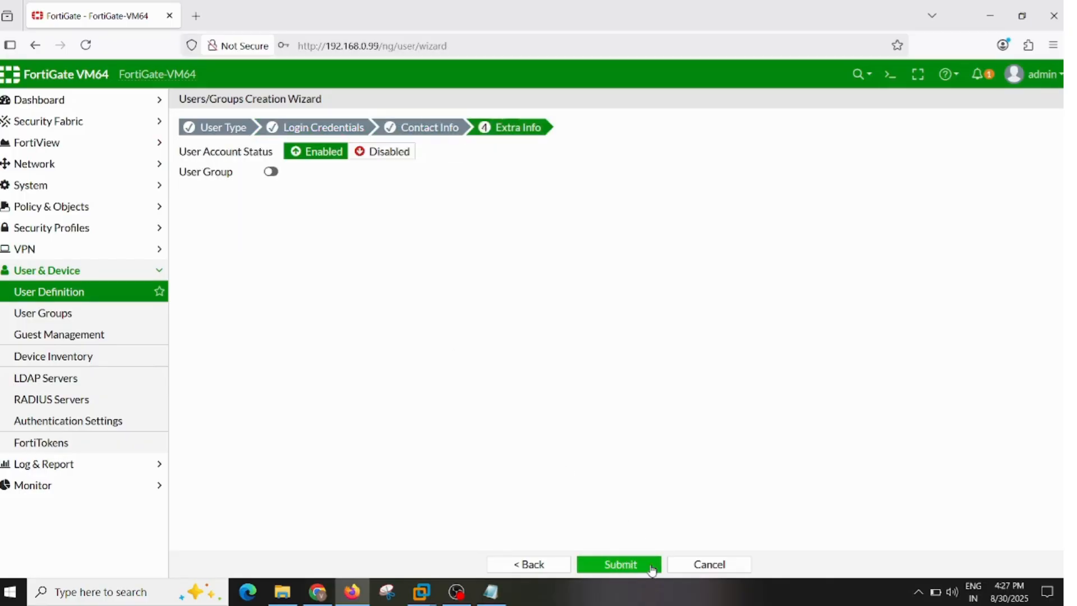
{"action": "left_click", "coordinate": [652, 568]}
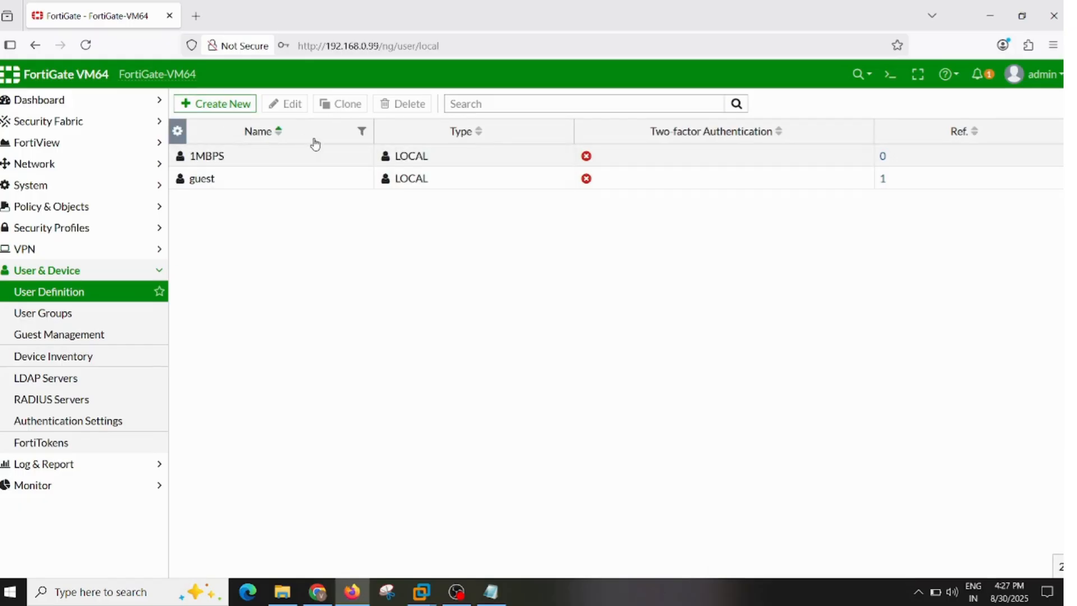
- Create a second enabled local user with the username 5MBPS and a password, leaving contact info and user group unset
{"action": "left_click", "coordinate": [227, 103]}
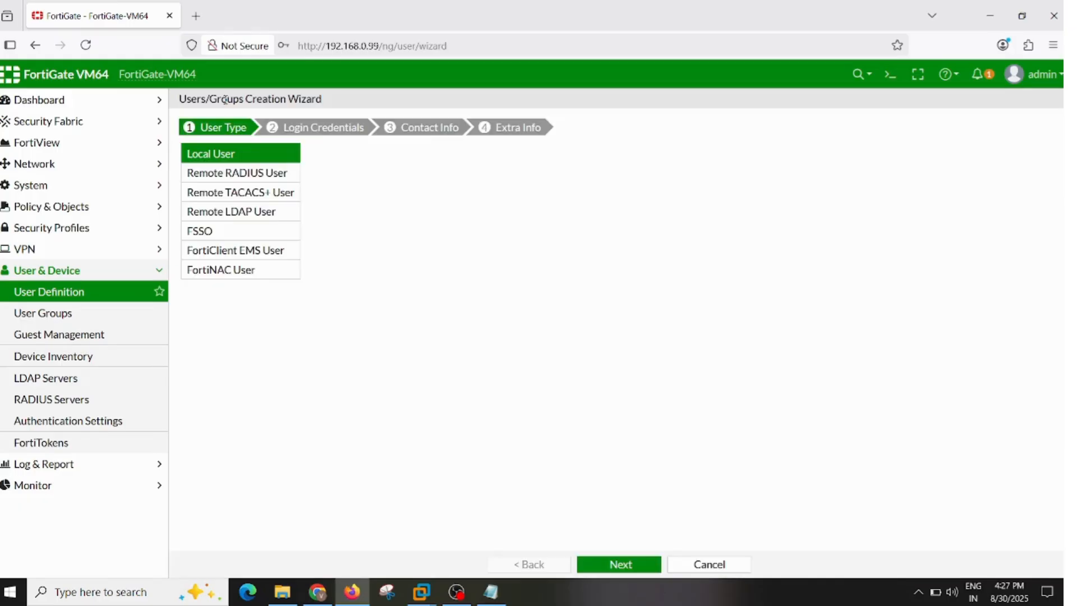
{"action": "left_click", "coordinate": [614, 568]}
{"action": "left_click", "coordinate": [266, 156]}
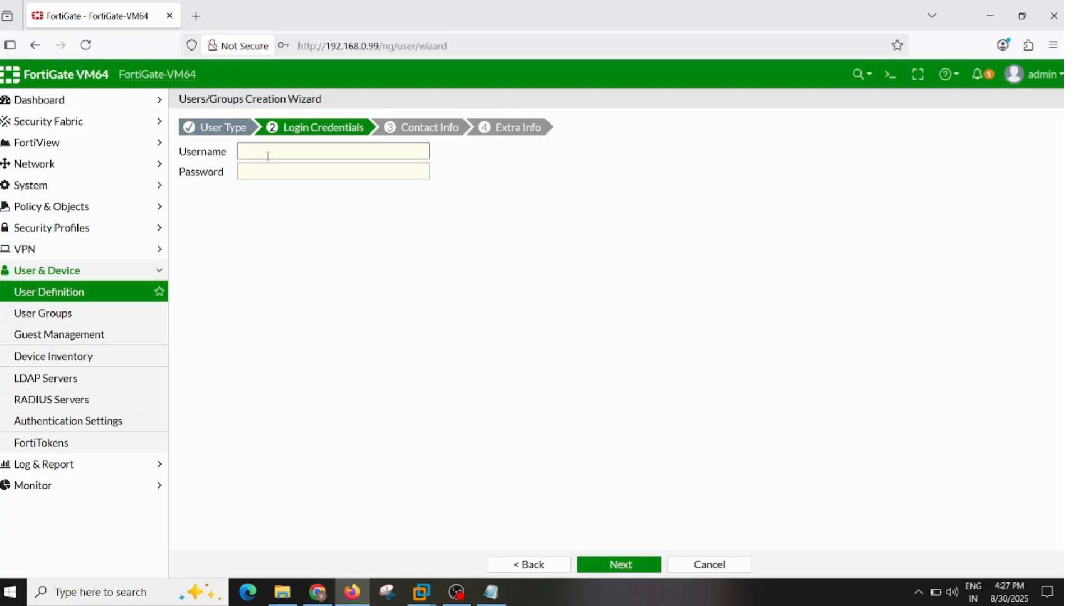
{"action": "type", "text": "5MBPS"}
{"action": "key", "text": "Tab"}
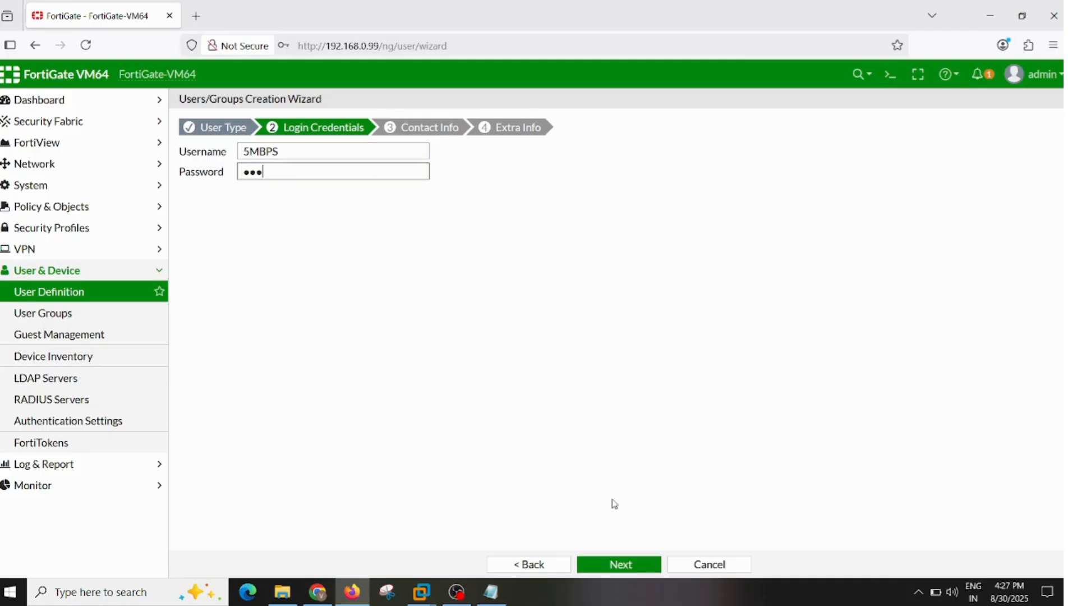
{"action": "left_click", "coordinate": [633, 571]}
{"action": "left_click", "coordinate": [634, 573]}
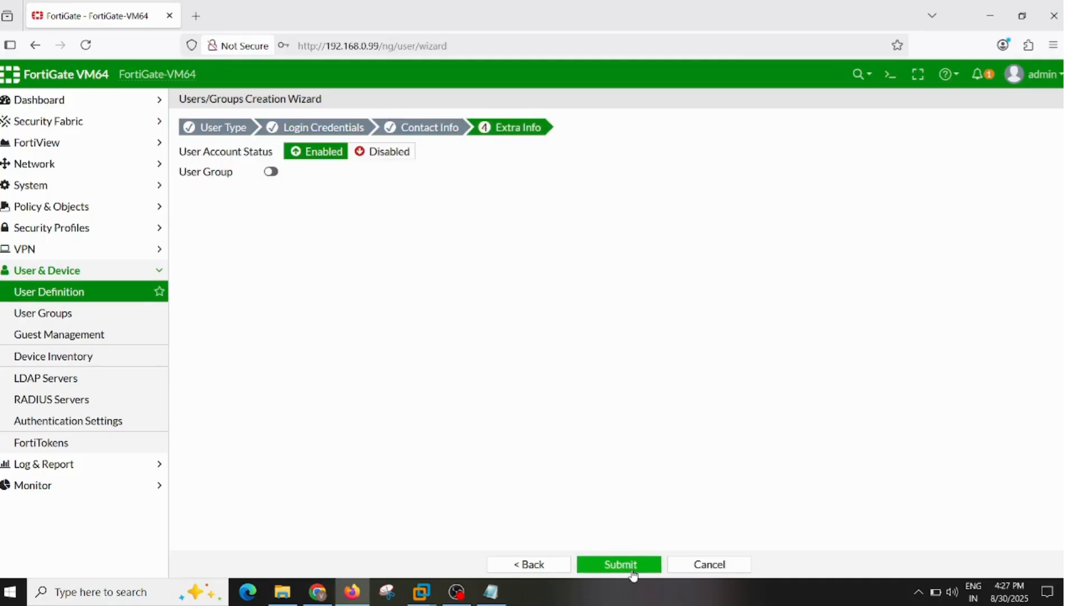
{"action": "left_click", "coordinate": [632, 571]}
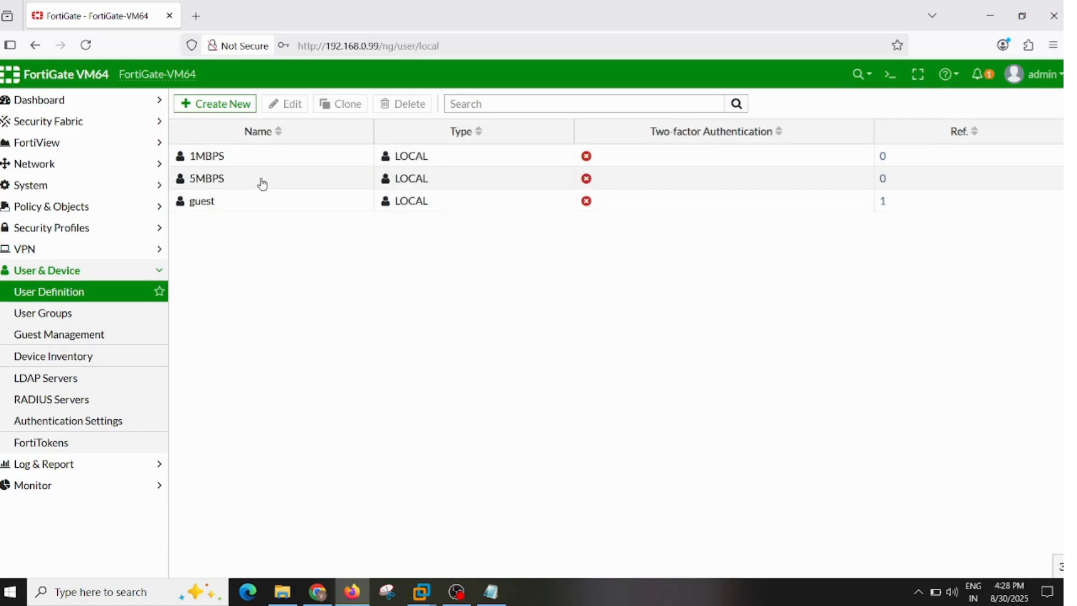
- Create a Firewall-type user group named 1MBPS with the user 1MBPS as its member
{"action": "left_click", "coordinate": [93, 314]}
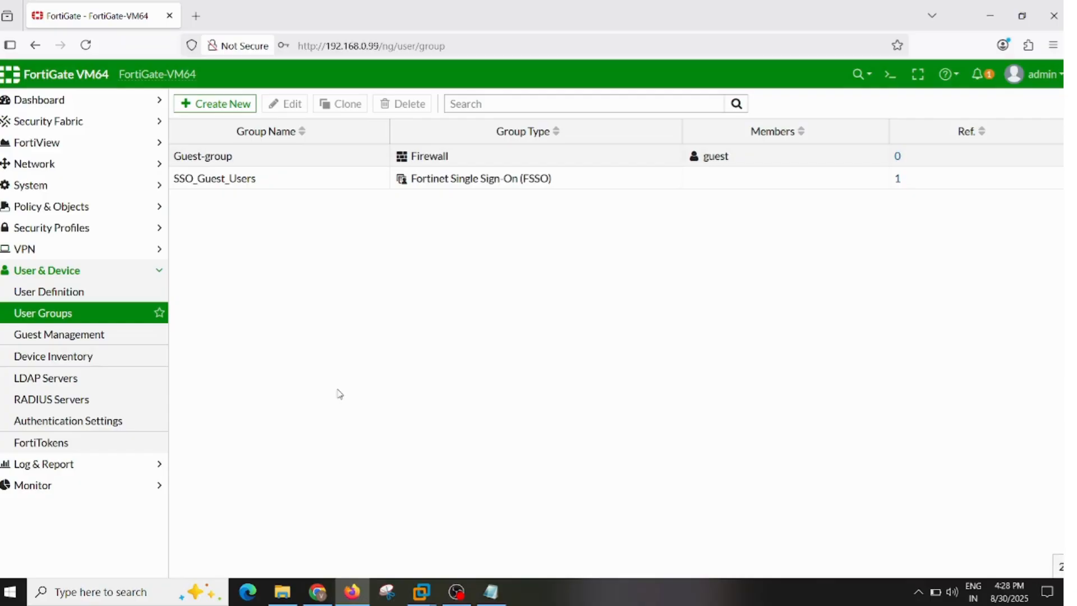
{"action": "left_click", "coordinate": [219, 110]}
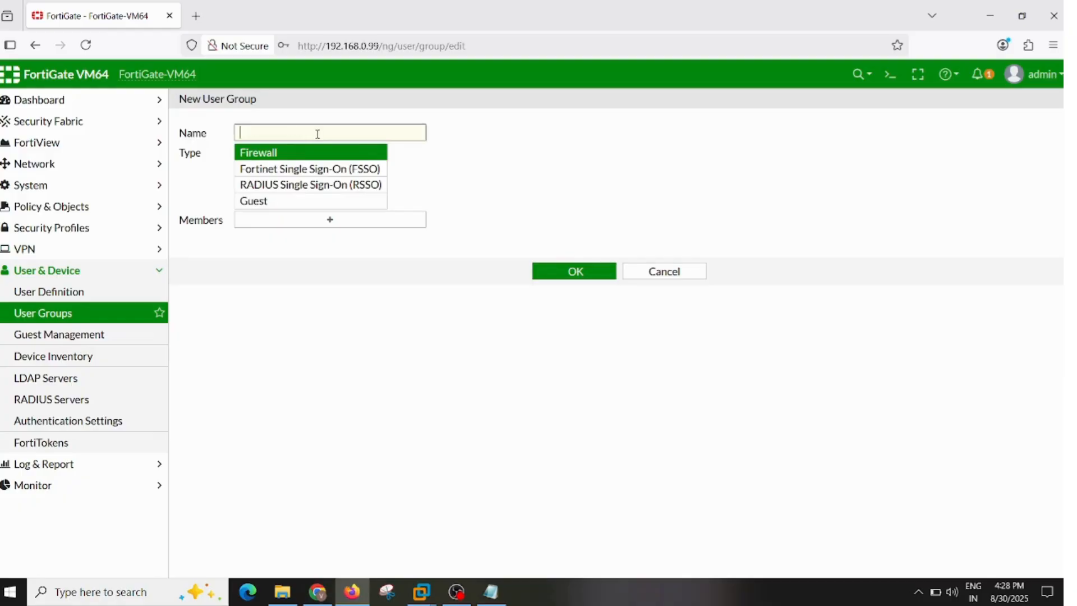
{"action": "type", "text": "1MBPS"}
{"action": "left_click", "coordinate": [331, 219]}
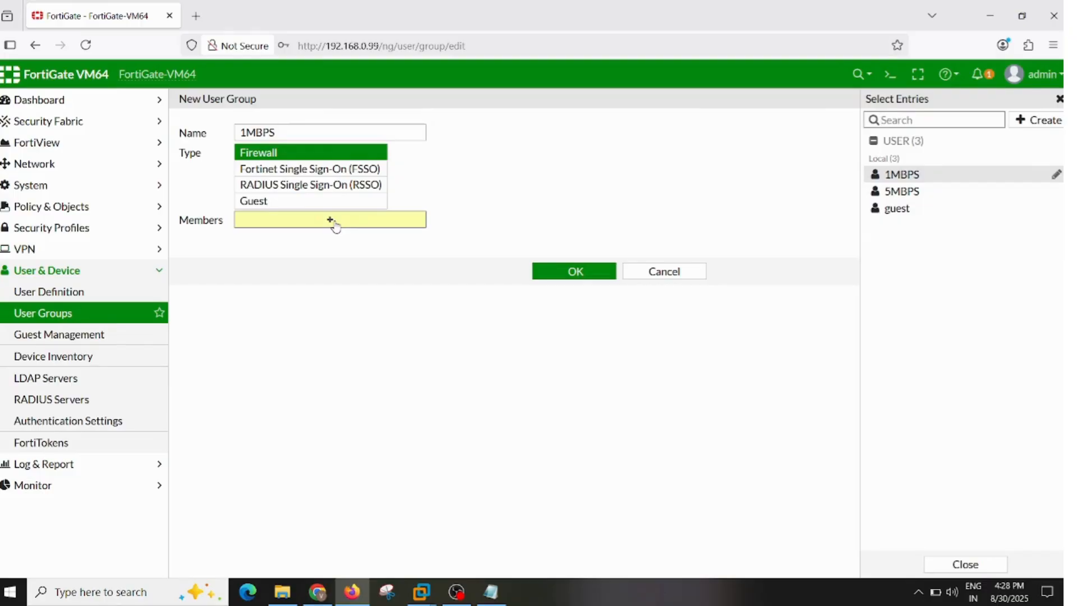
{"action": "left_click", "coordinate": [891, 184]}
{"action": "left_click", "coordinate": [358, 418]}
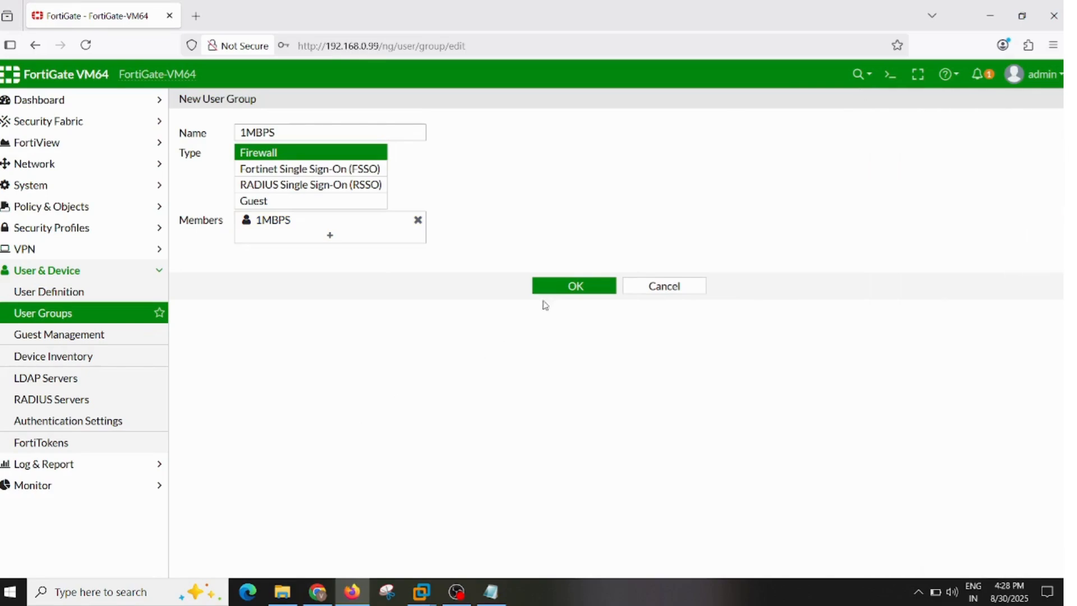
{"action": "left_click", "coordinate": [550, 289]}
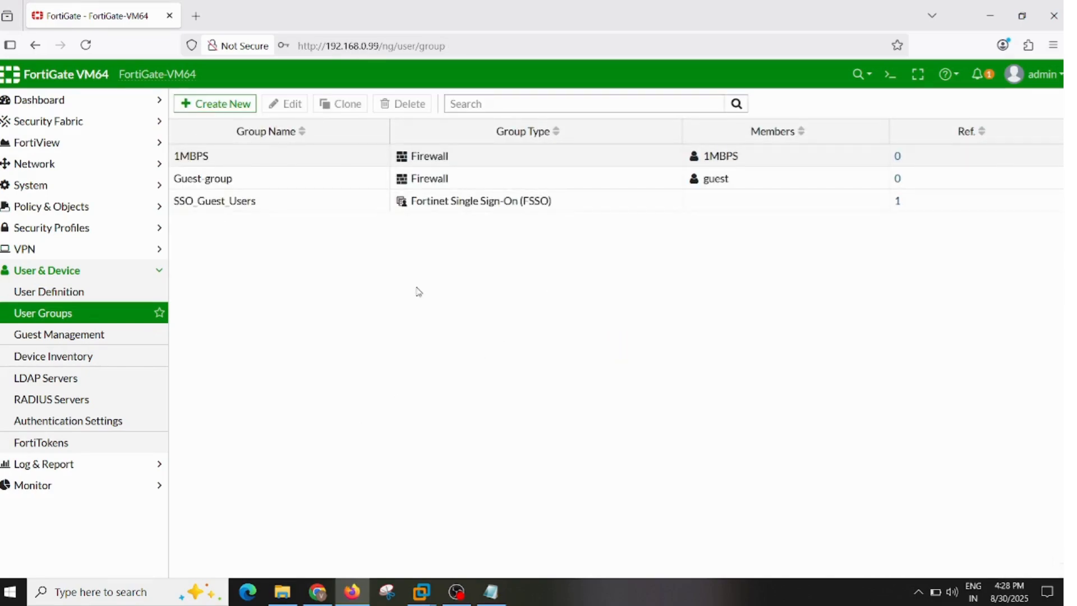
- Create a Firewall-type user group named 5MBPS with the user 5MBPS as its member
{"action": "left_click", "coordinate": [216, 104]}
{"action": "left_click", "coordinate": [271, 138]}
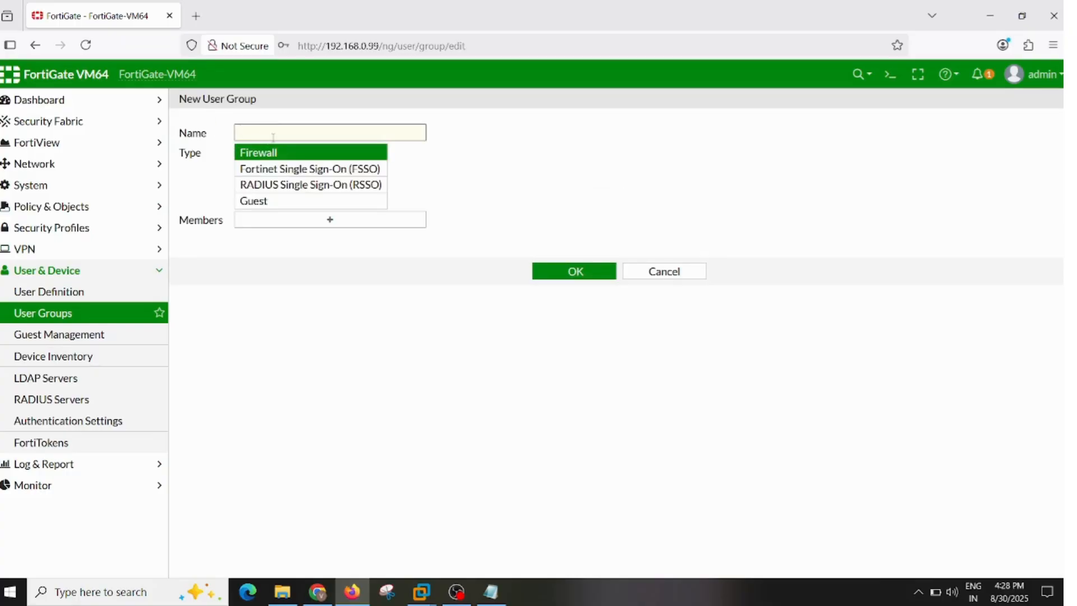
{"action": "type", "text": "5MBPS"}
{"action": "left_click", "coordinate": [297, 220]}
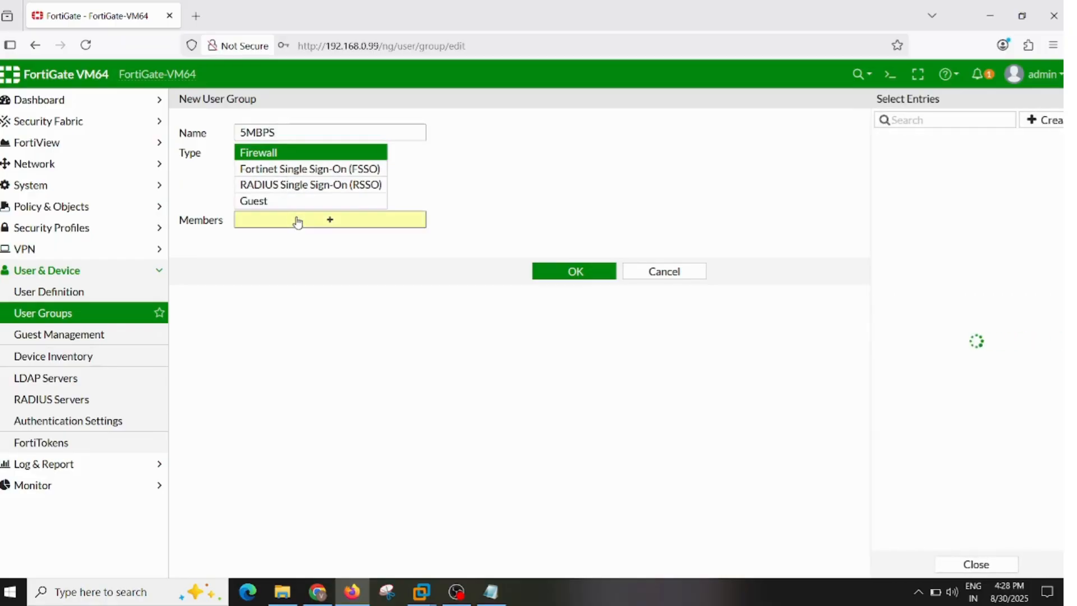
{"action": "left_click", "coordinate": [928, 194]}
{"action": "left_click", "coordinate": [673, 423]}
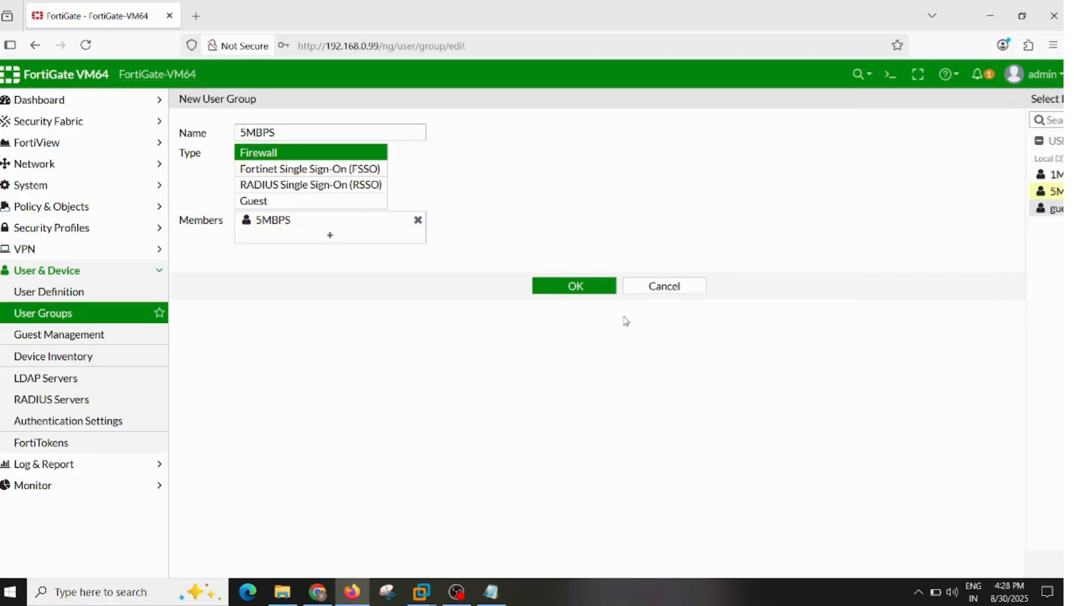
{"action": "left_click", "coordinate": [593, 296]}
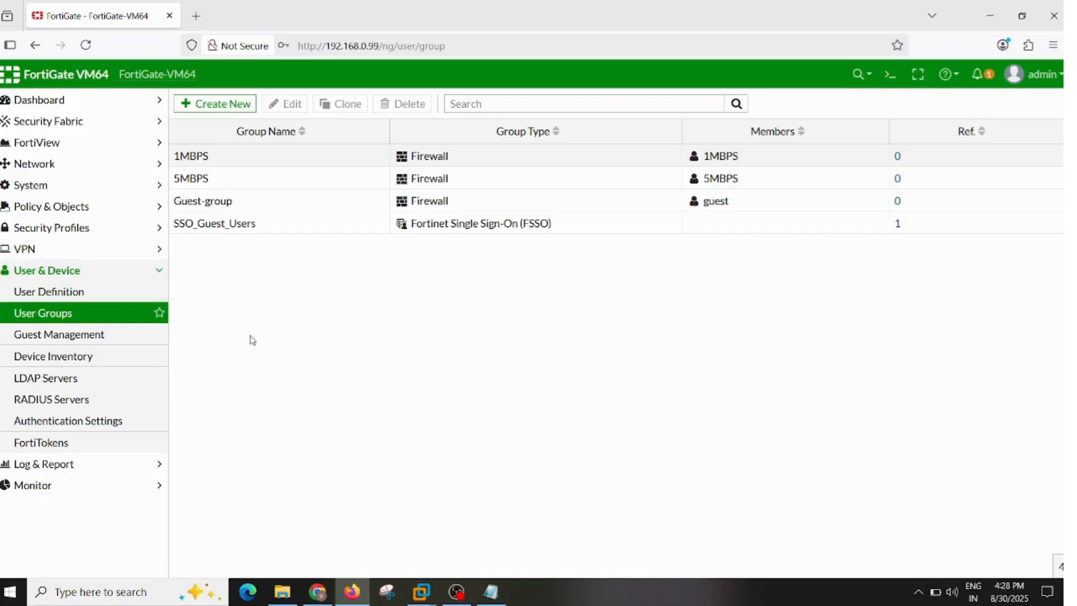
- Check the EVE topology for the firewall's LAN-side port and open the LAN (port2) network interface for editing
{"action": "left_click", "coordinate": [108, 168]}
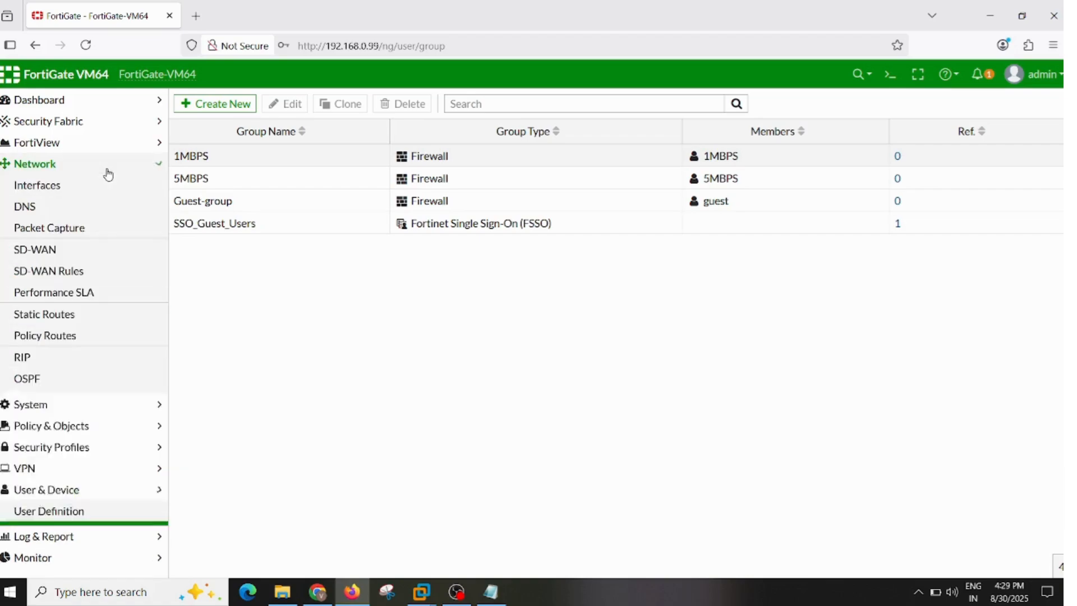
{"action": "left_click", "coordinate": [72, 186]}
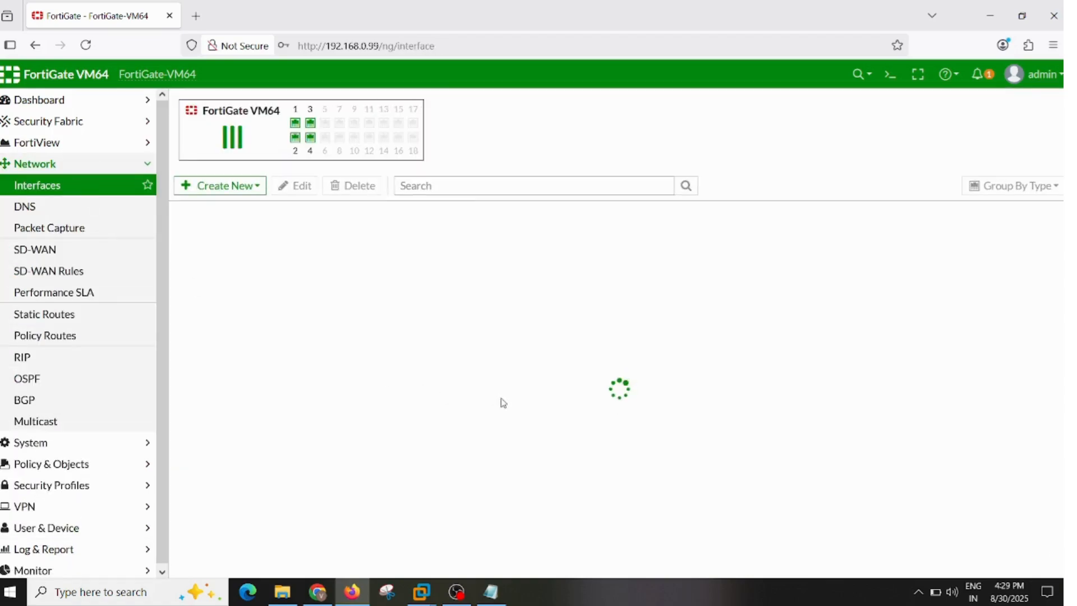
{"action": "left_click", "coordinate": [322, 598]}
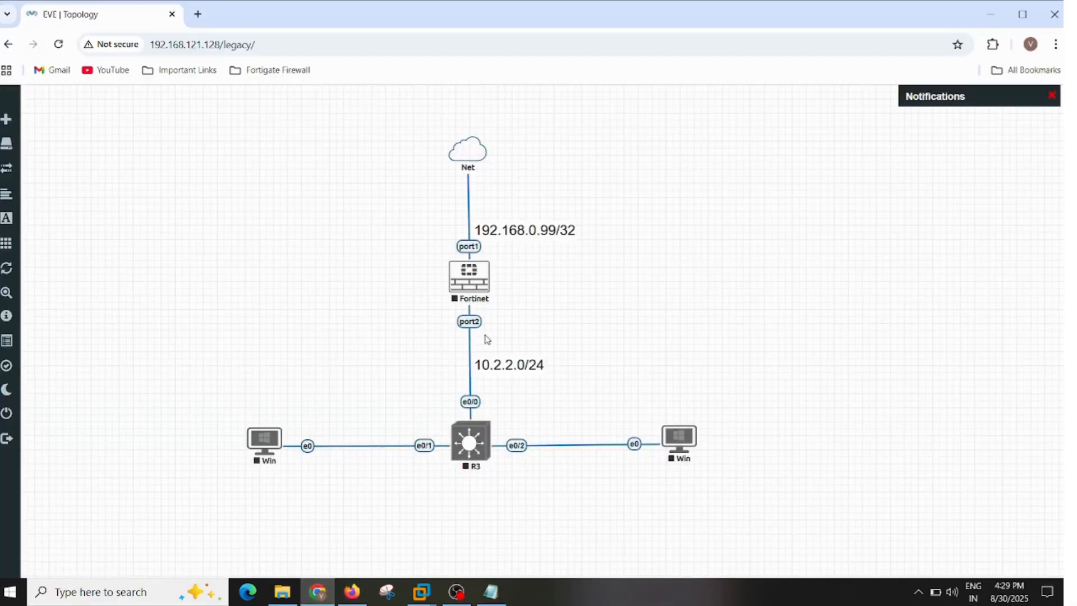
{"action": "left_click", "coordinate": [351, 591]}
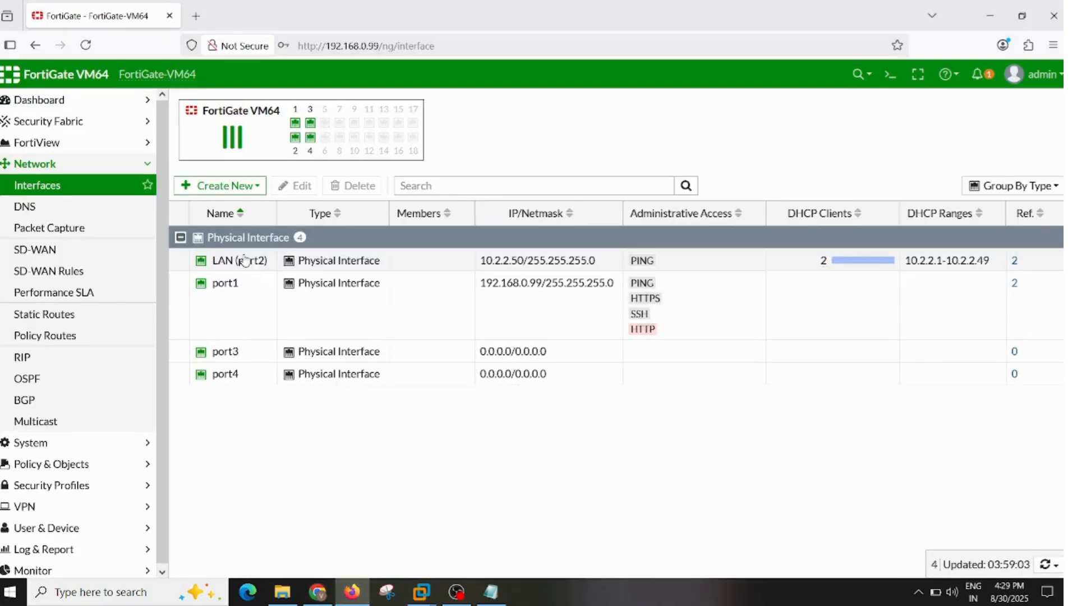
{"action": "left_click", "coordinate": [247, 261]}
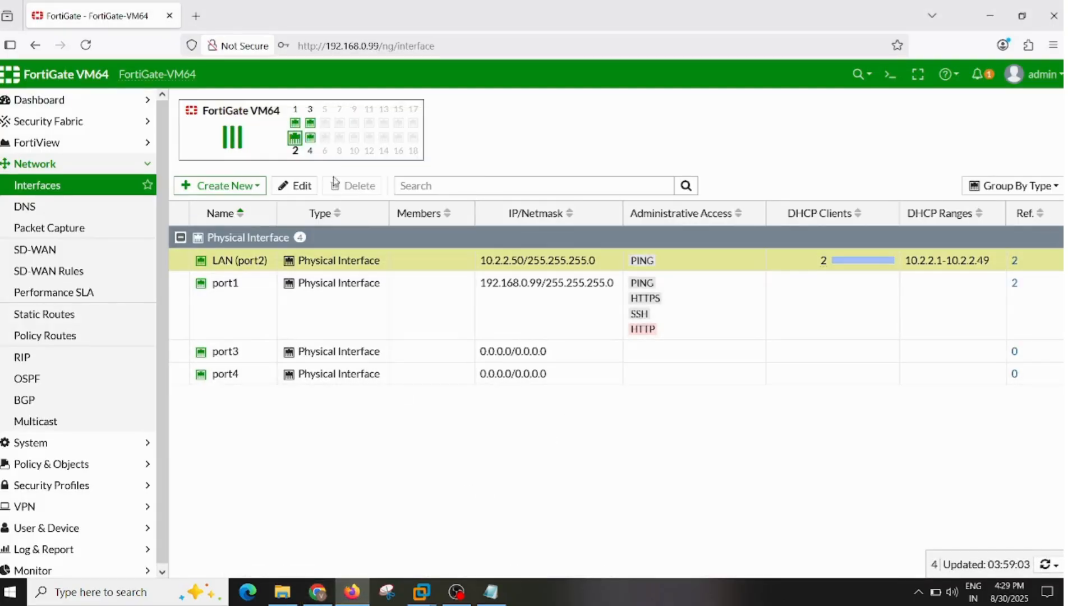
{"action": "left_click", "coordinate": [303, 185]}
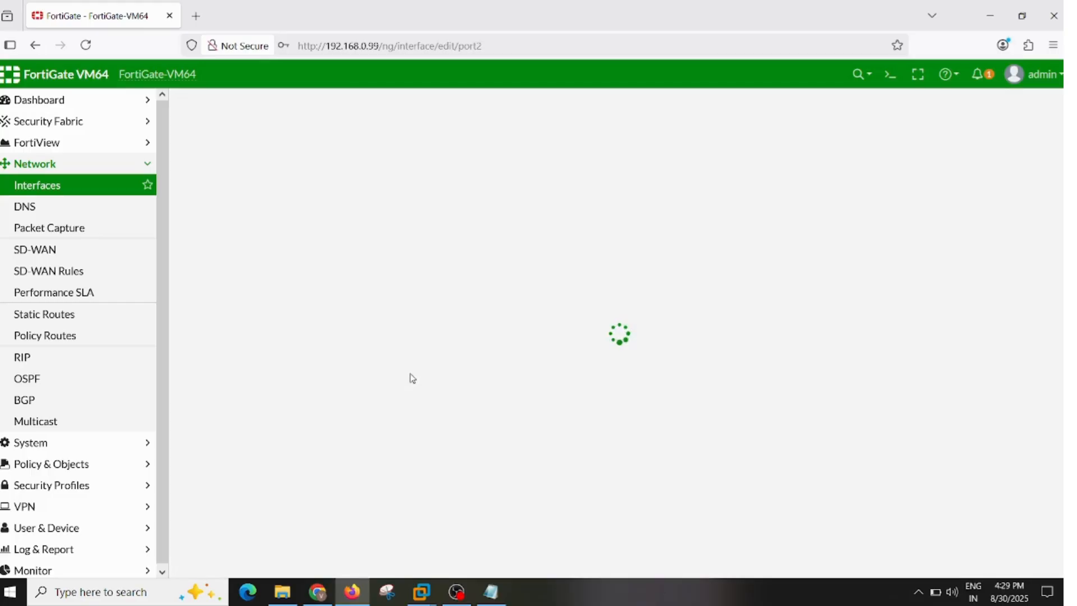
- Enable the security mode on the LAN (port2) interface with Captive Portal and the local authentication portal
{"action": "scroll", "coordinate": [512, 397], "scroll_direction": "down", "scroll_amount": 3}
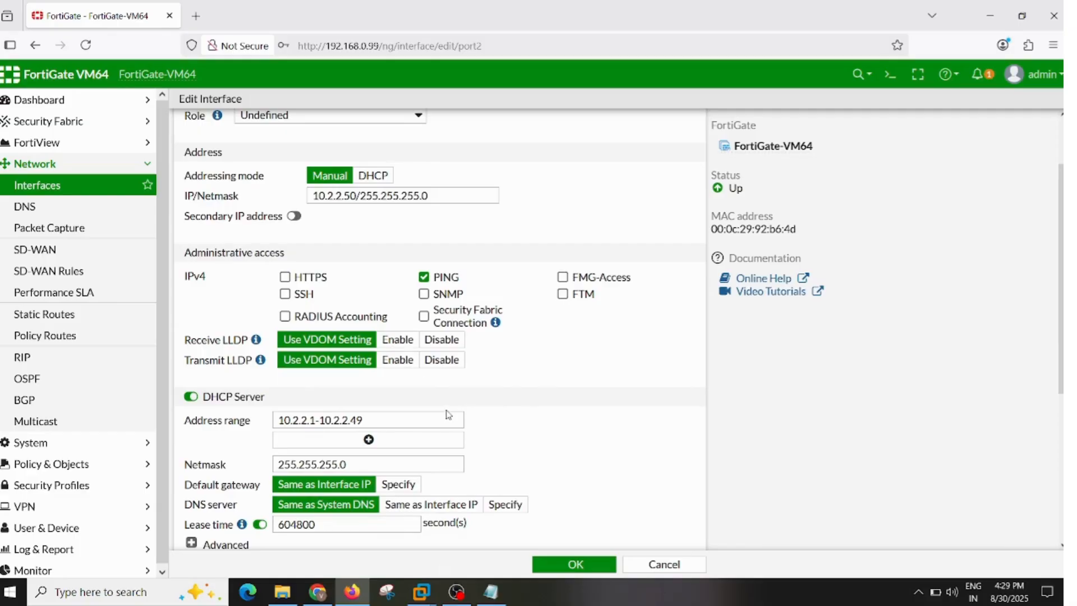
{"action": "scroll", "coordinate": [447, 416], "scroll_direction": "down", "scroll_amount": 3}
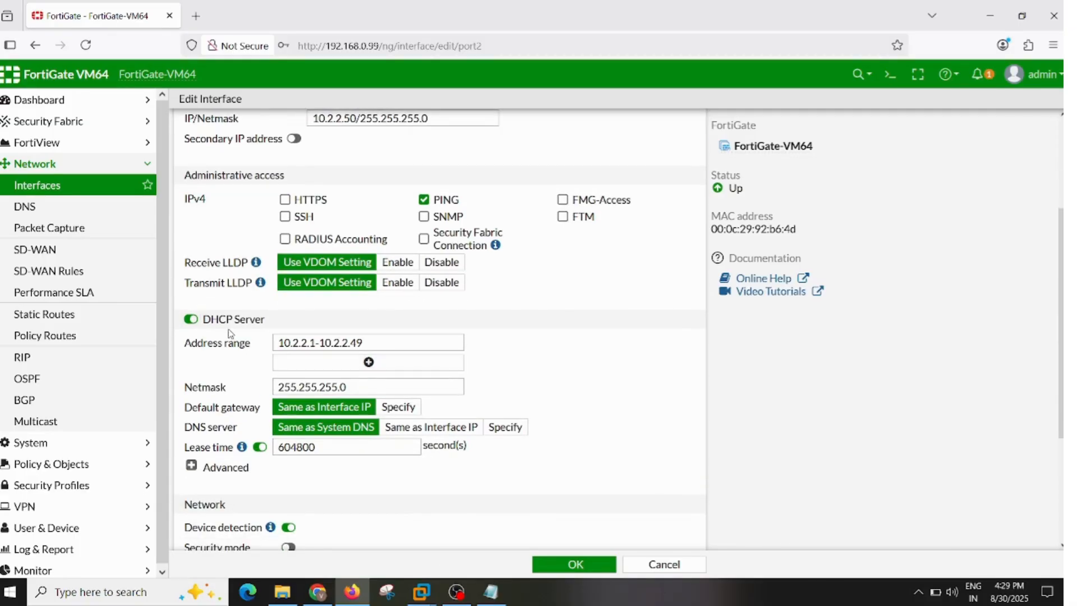
{"action": "scroll", "coordinate": [425, 401], "scroll_direction": "down", "scroll_amount": 6}
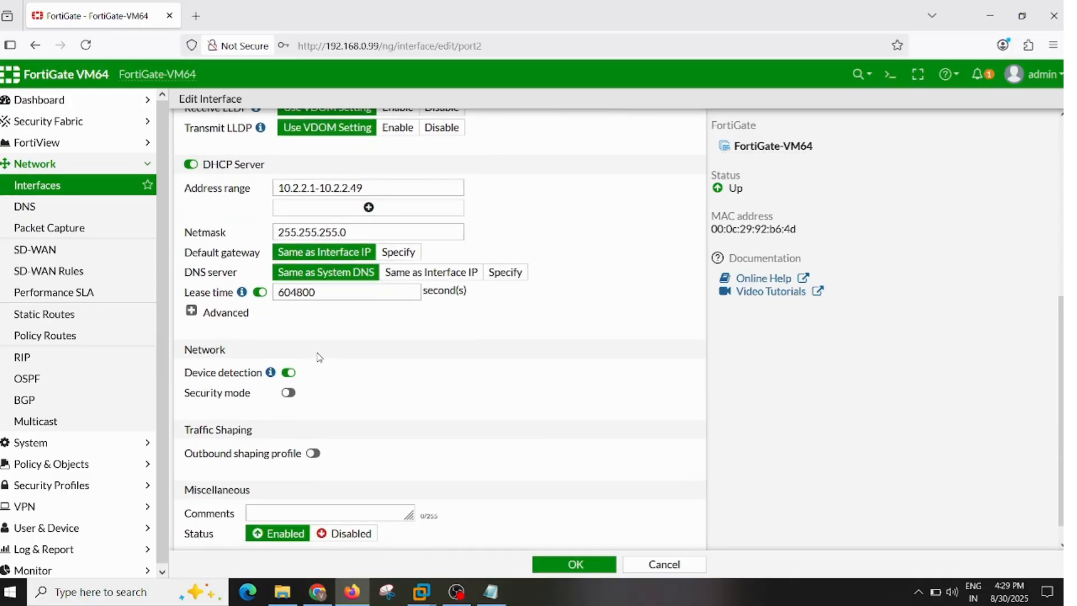
{"action": "left_click", "coordinate": [288, 393]}
{"action": "scroll", "coordinate": [603, 343], "scroll_direction": "down", "scroll_amount": 2}
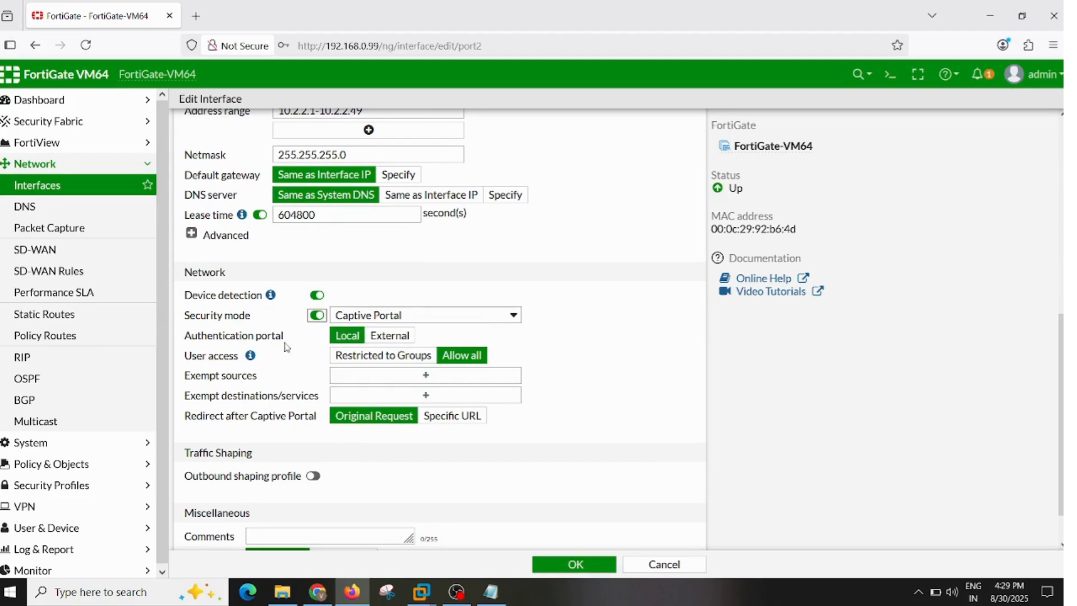
{"action": "left_click_drag", "start_coordinate": [287, 341], "coordinate": [184, 340]}
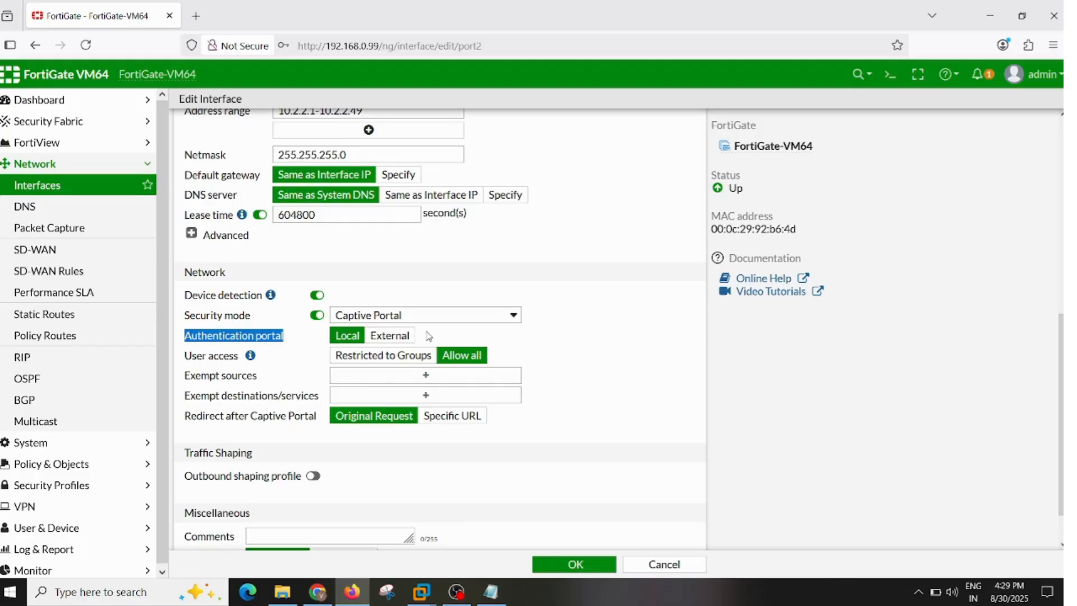
{"action": "left_click", "coordinate": [315, 345]}
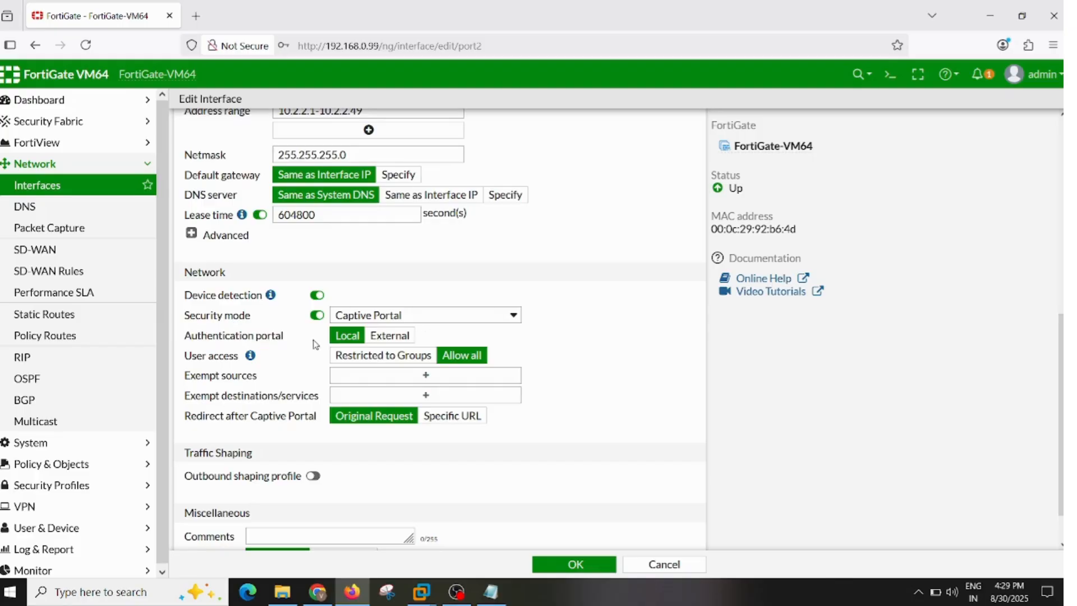
{"action": "left_click", "coordinate": [318, 592]}
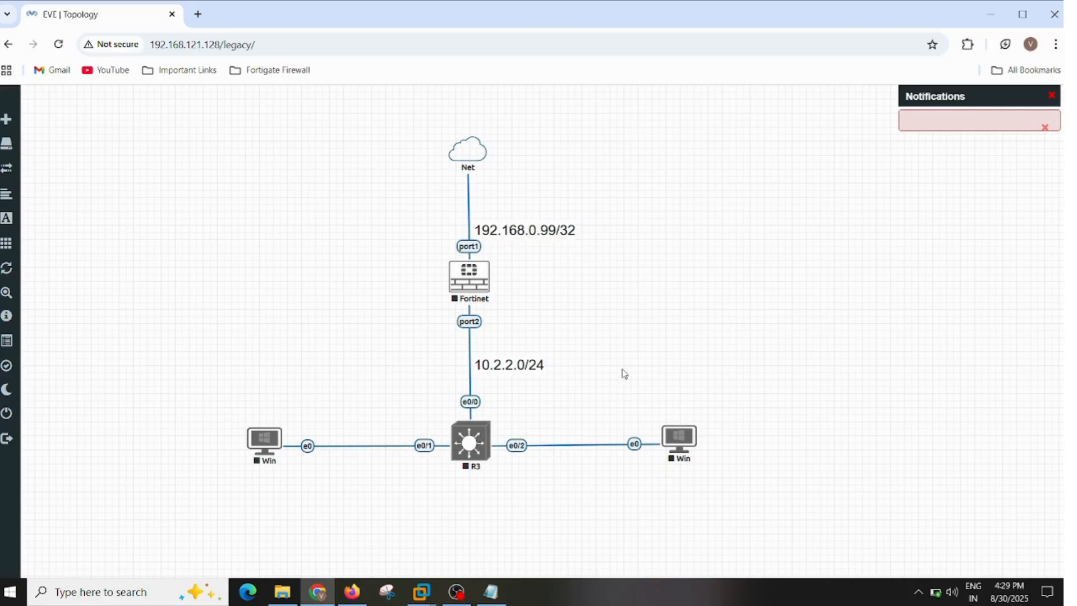
{"action": "key", "text": "alt+Tab"}
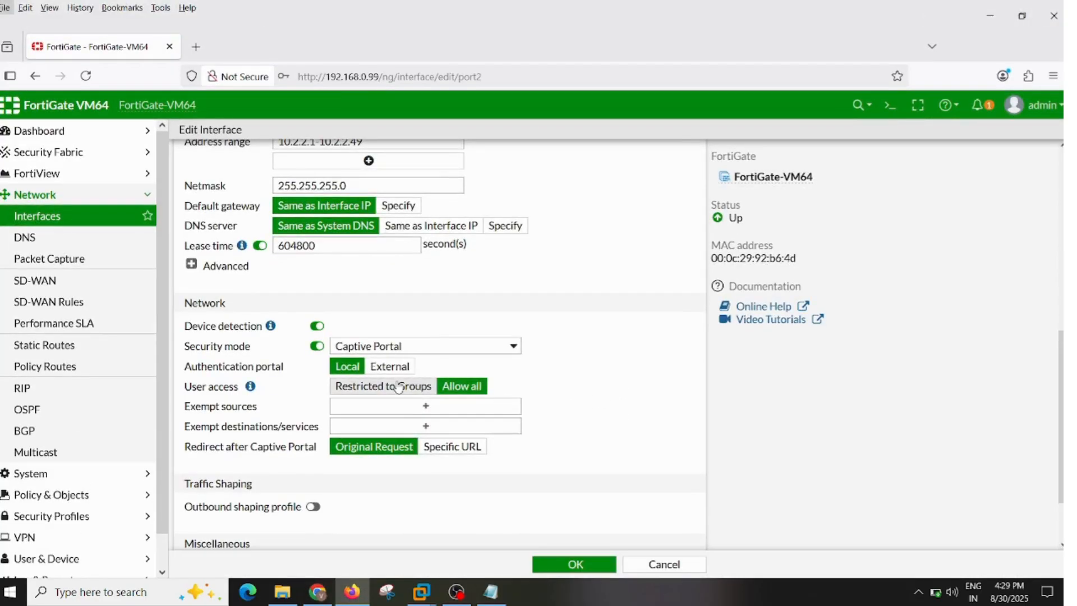
{"action": "key", "text": "alt+Tab"}
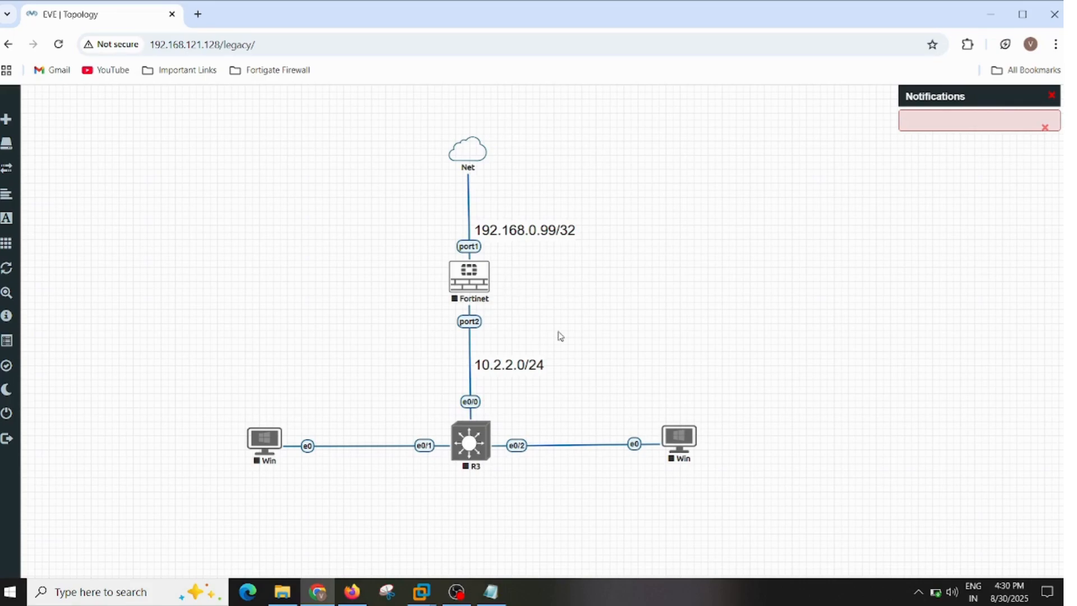
{"action": "key", "text": "alt+Tab"}
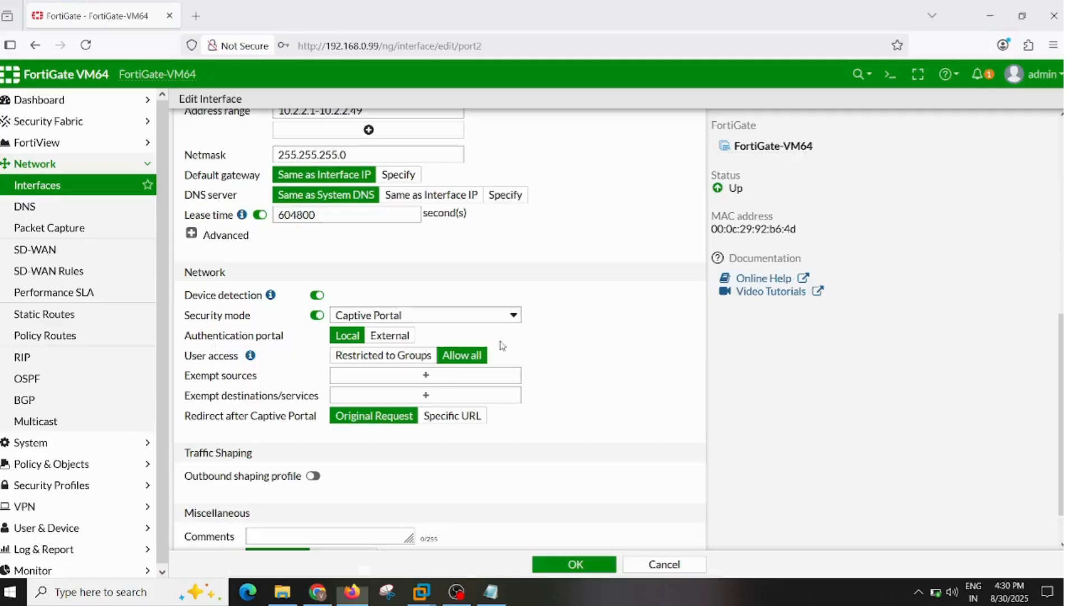
- Restrict the captive portal's user access to the groups 1MBPS and 5MBPS and save the interface
{"action": "left_click", "coordinate": [364, 358]}
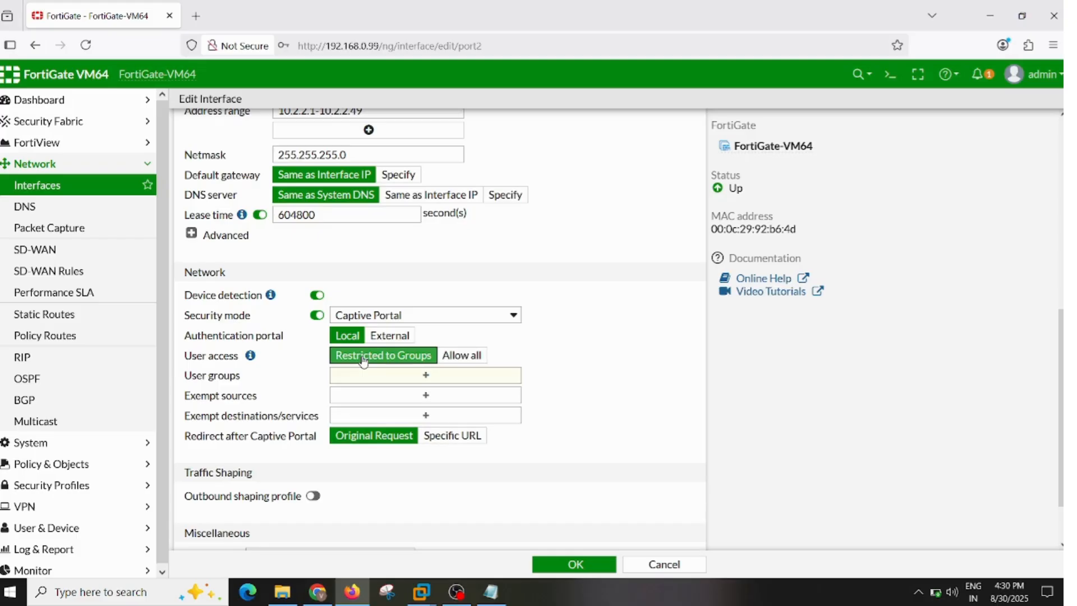
{"action": "left_click", "coordinate": [444, 377]}
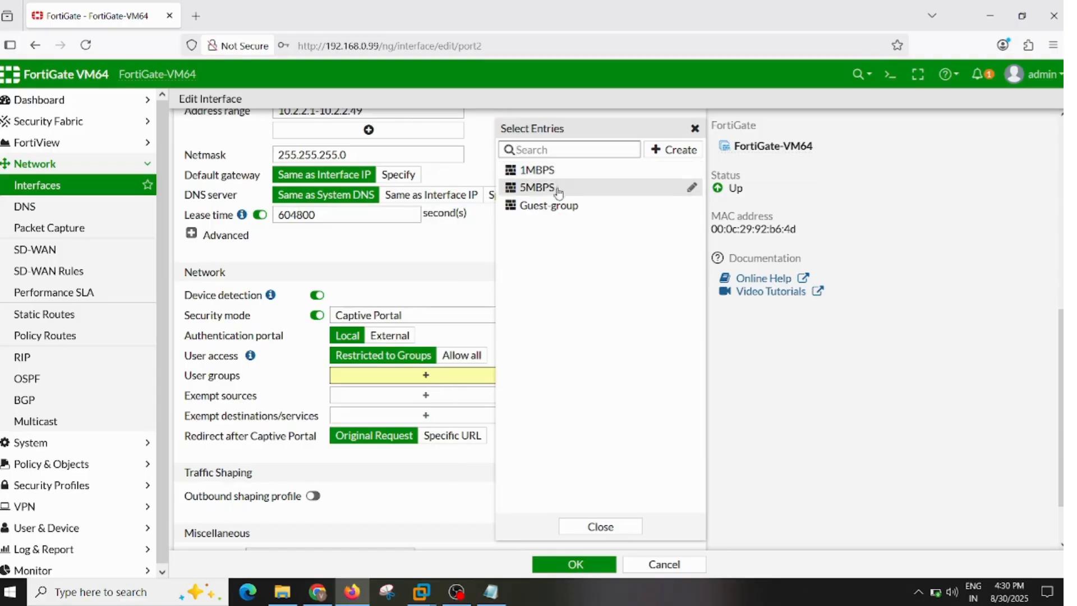
{"action": "left_click", "coordinate": [555, 174]}
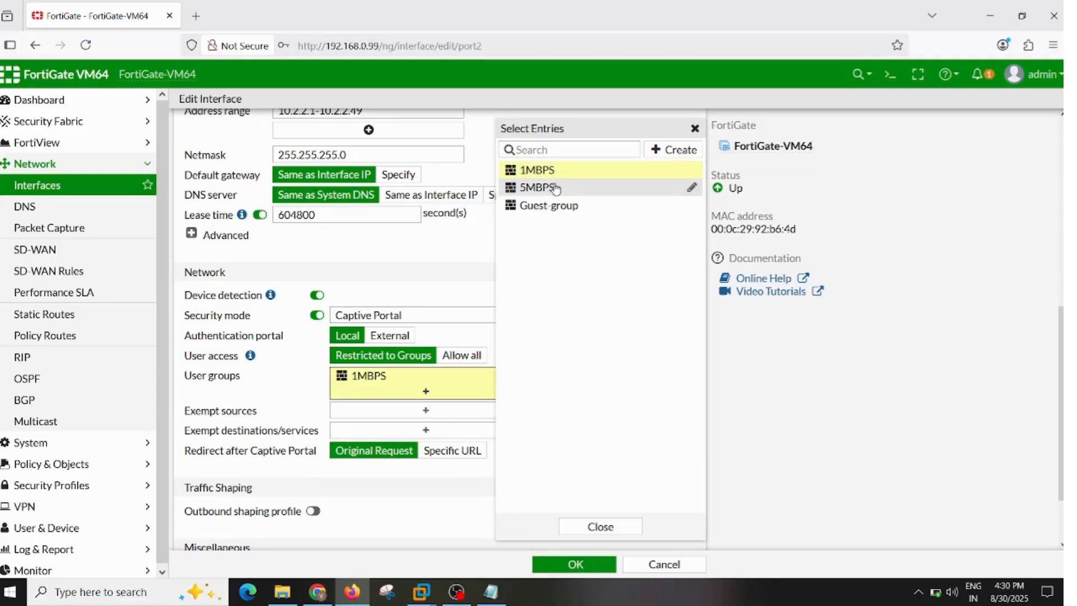
{"action": "mouse_move", "coordinate": [556, 188]}
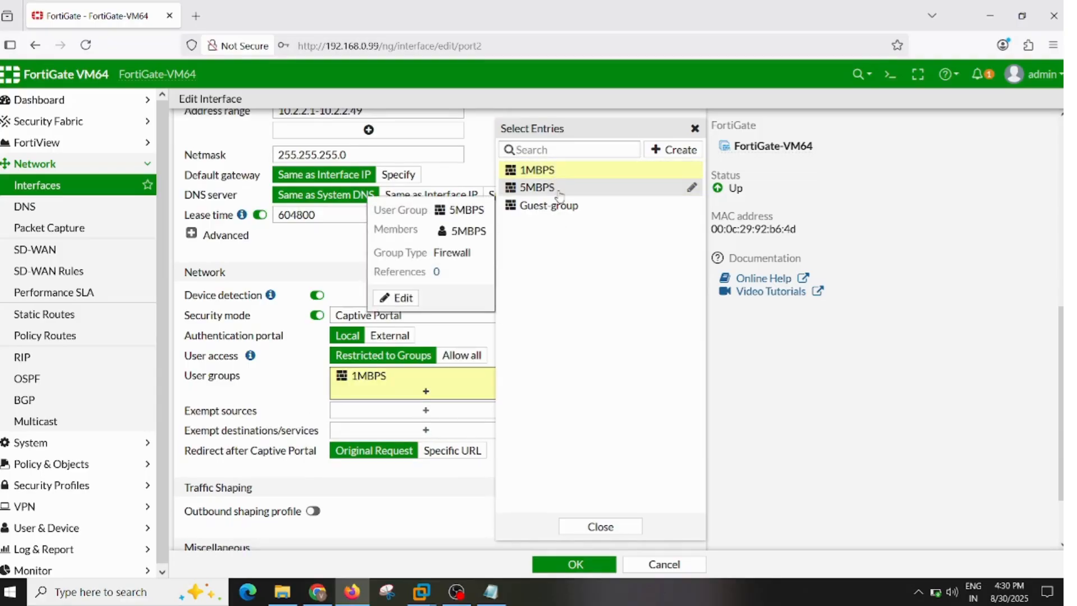
{"action": "left_click", "coordinate": [560, 190]}
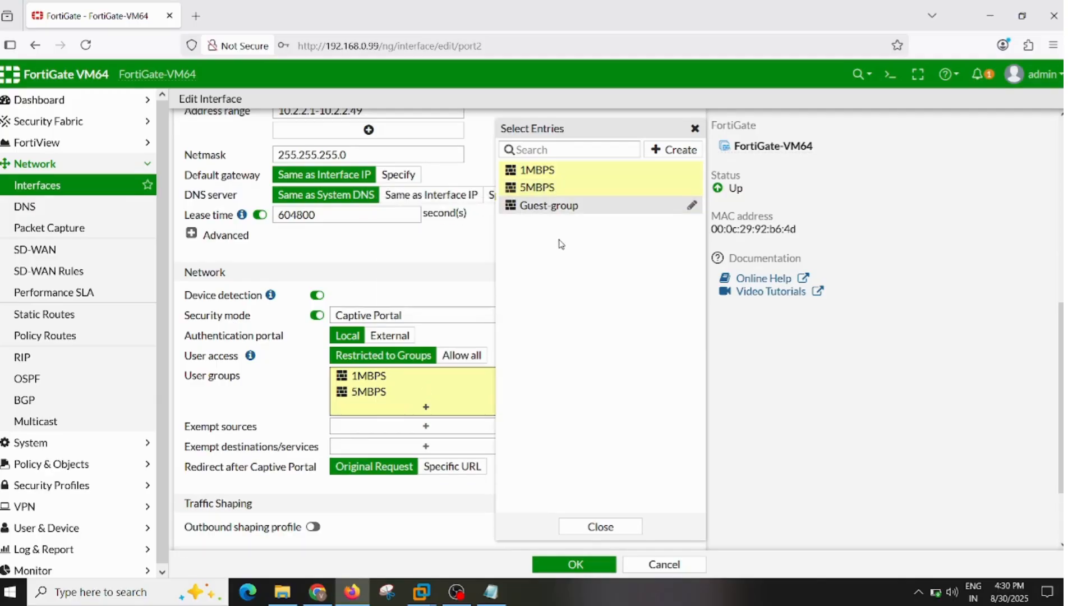
{"action": "left_click", "coordinate": [601, 527]}
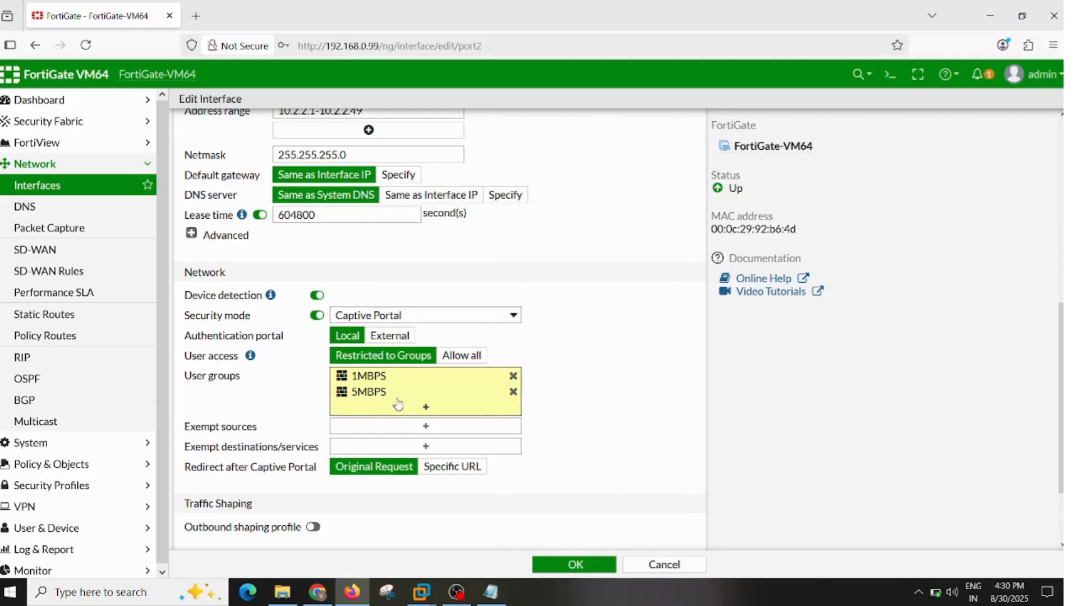
{"action": "scroll", "coordinate": [393, 400], "scroll_direction": "down", "scroll_amount": 1}
{"action": "scroll", "coordinate": [505, 462], "scroll_direction": "down", "scroll_amount": 1}
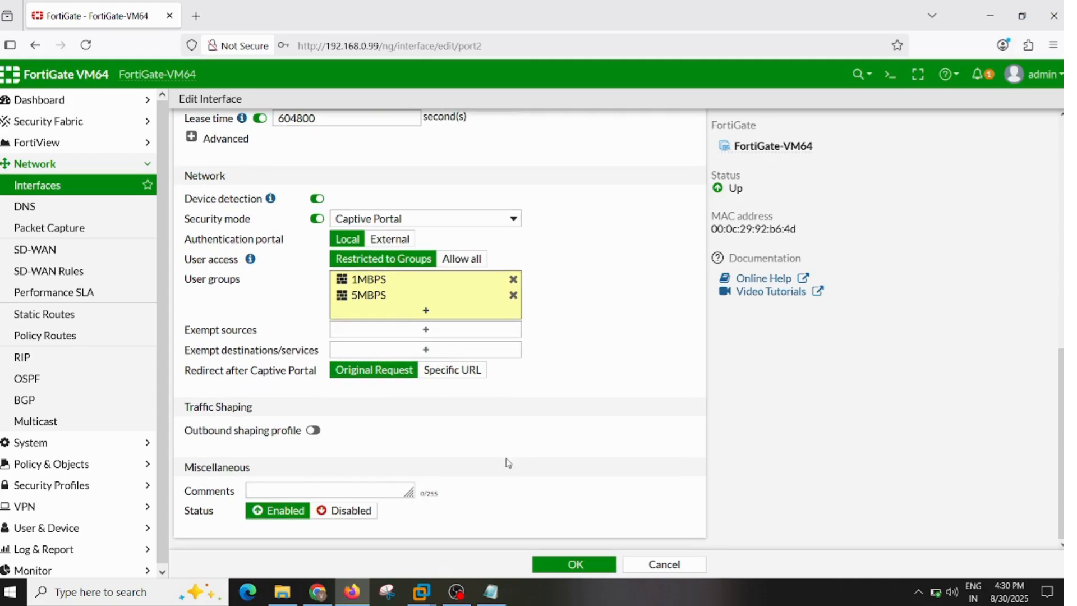
{"action": "left_click", "coordinate": [545, 564]}
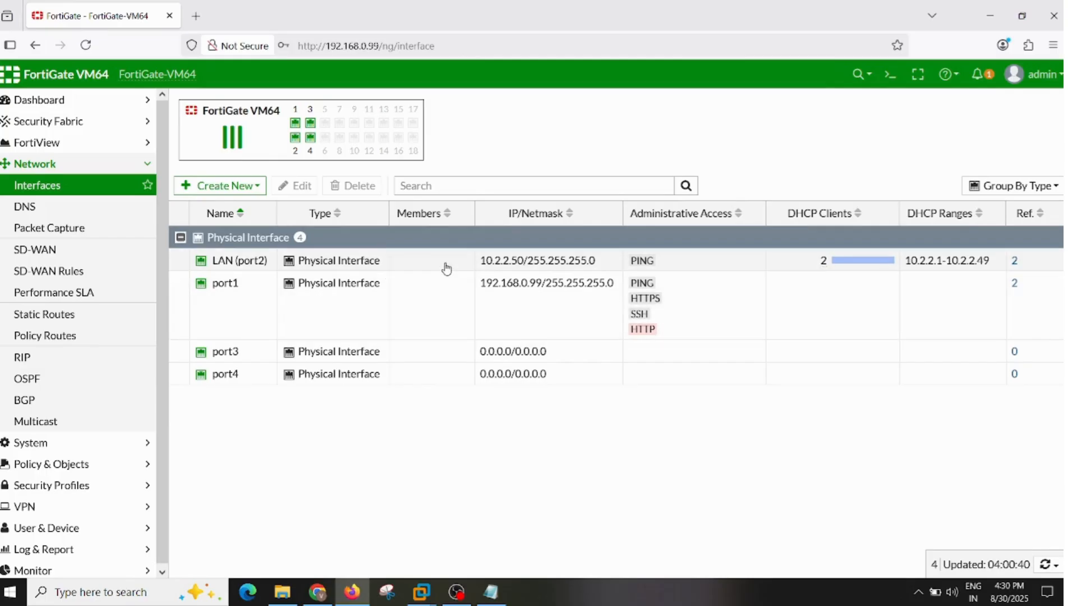
- Create a shared traffic shaper named 1MBPS with High priority, Mbps as bandwidth unit and a maximum bandwidth of 1 Mbps
{"action": "scroll", "coordinate": [83, 351], "scroll_direction": "down", "scroll_amount": 2}
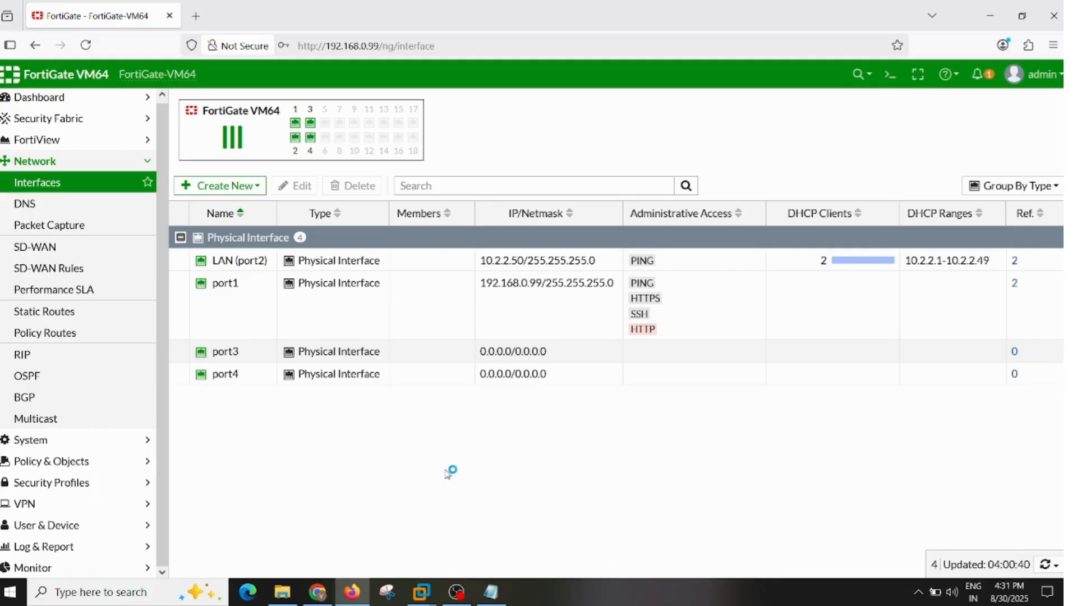
{"action": "left_click", "coordinate": [130, 473]}
{"action": "scroll", "coordinate": [118, 494], "scroll_direction": "down", "scroll_amount": 2}
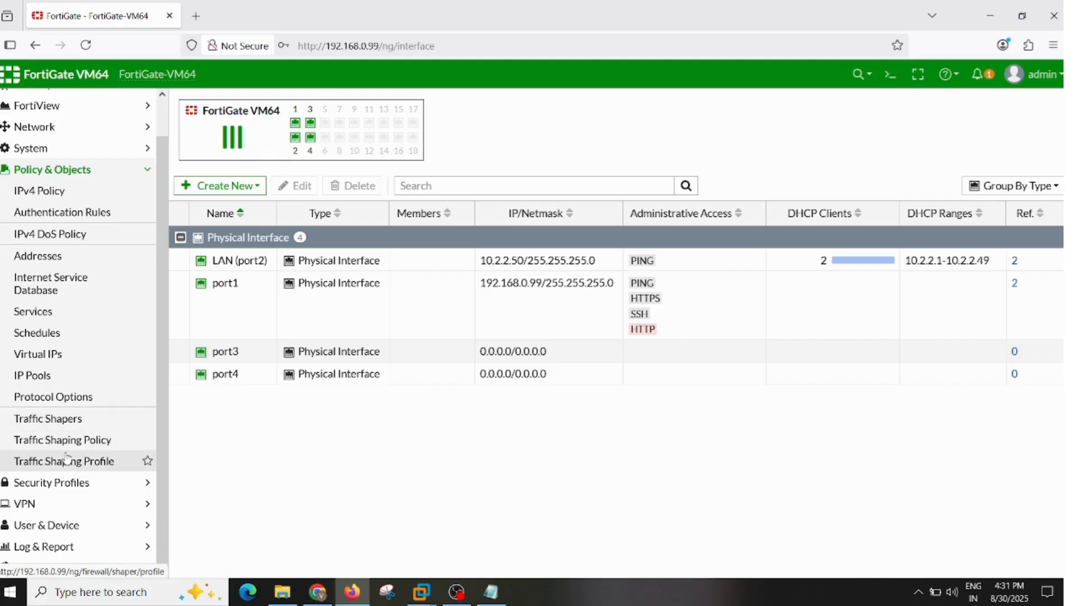
{"action": "left_click", "coordinate": [68, 425]}
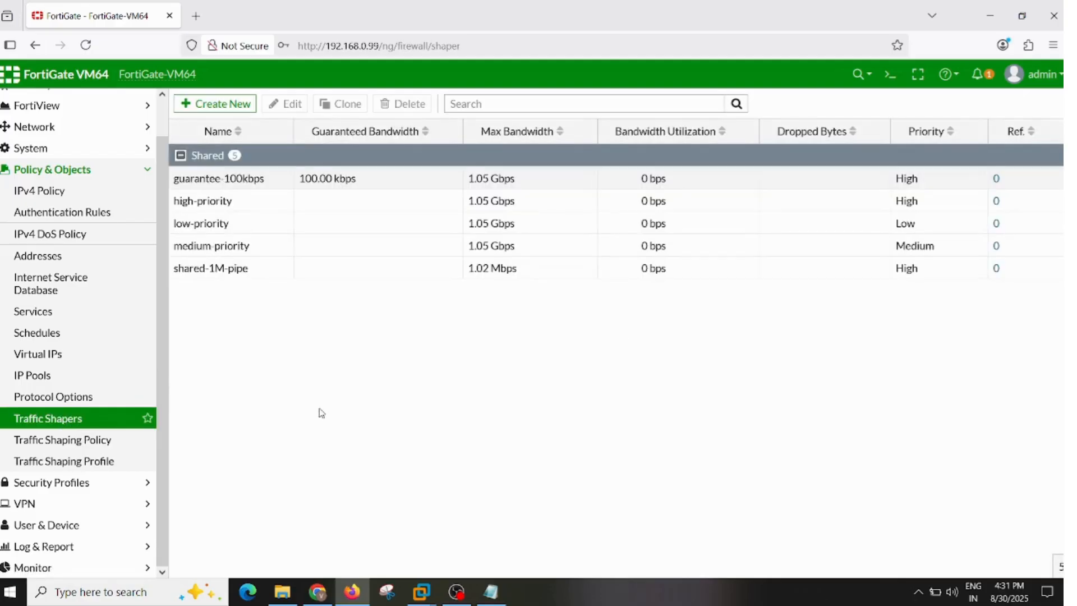
{"action": "left_click", "coordinate": [218, 101]}
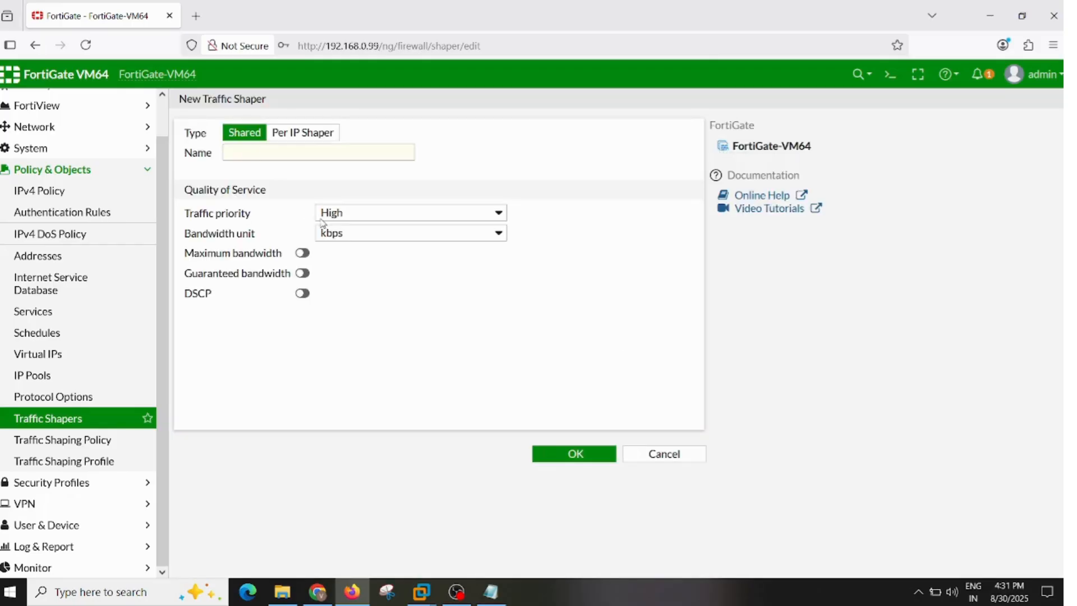
{"action": "left_click", "coordinate": [305, 155]}
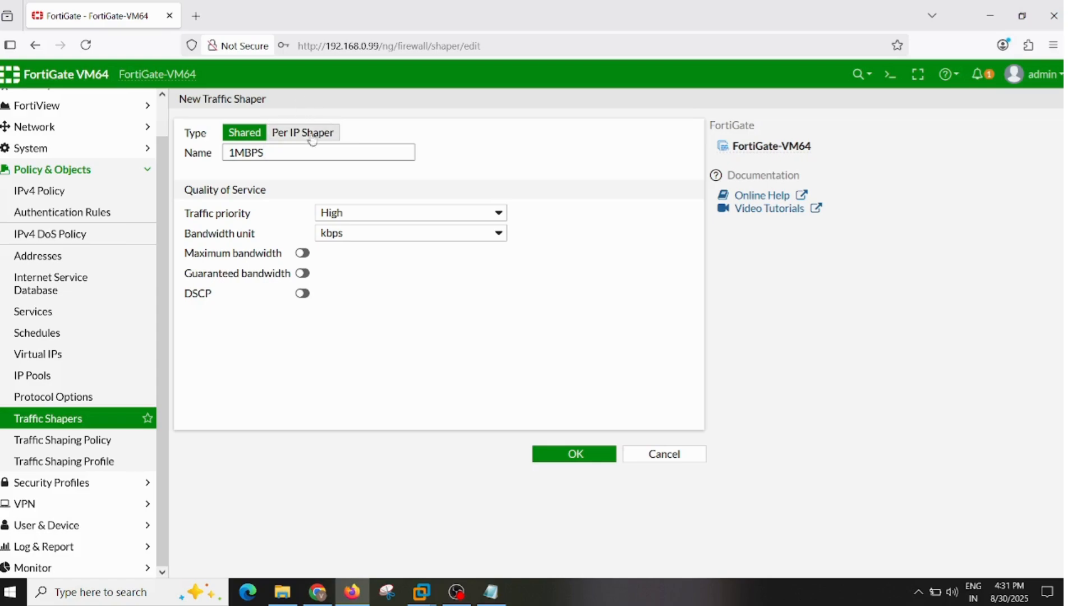
{"action": "left_click", "coordinate": [372, 234]}
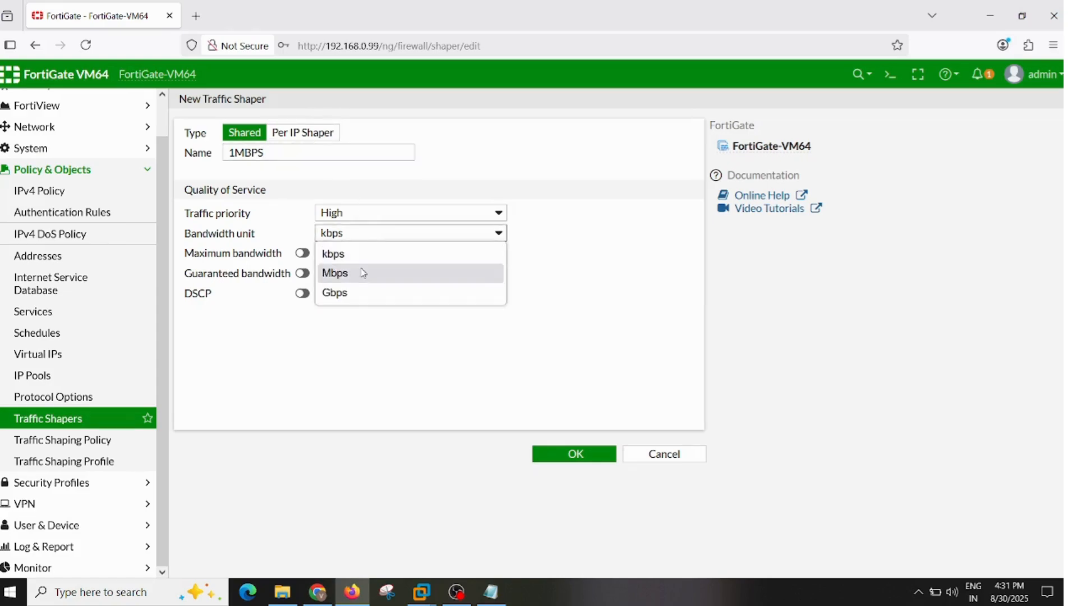
{"action": "left_click", "coordinate": [360, 273]}
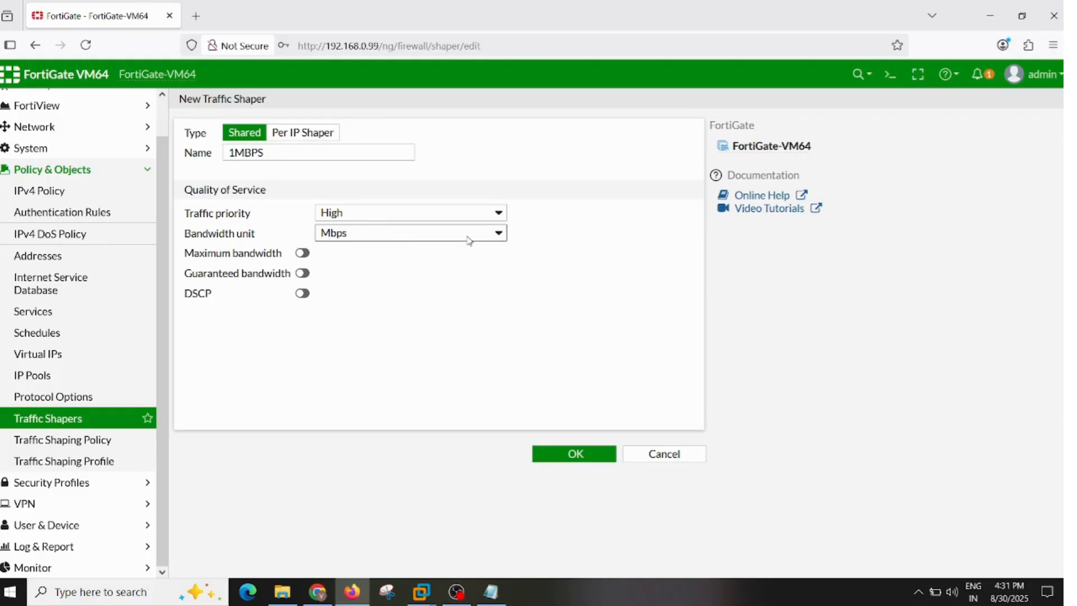
{"action": "left_click", "coordinate": [303, 253]}
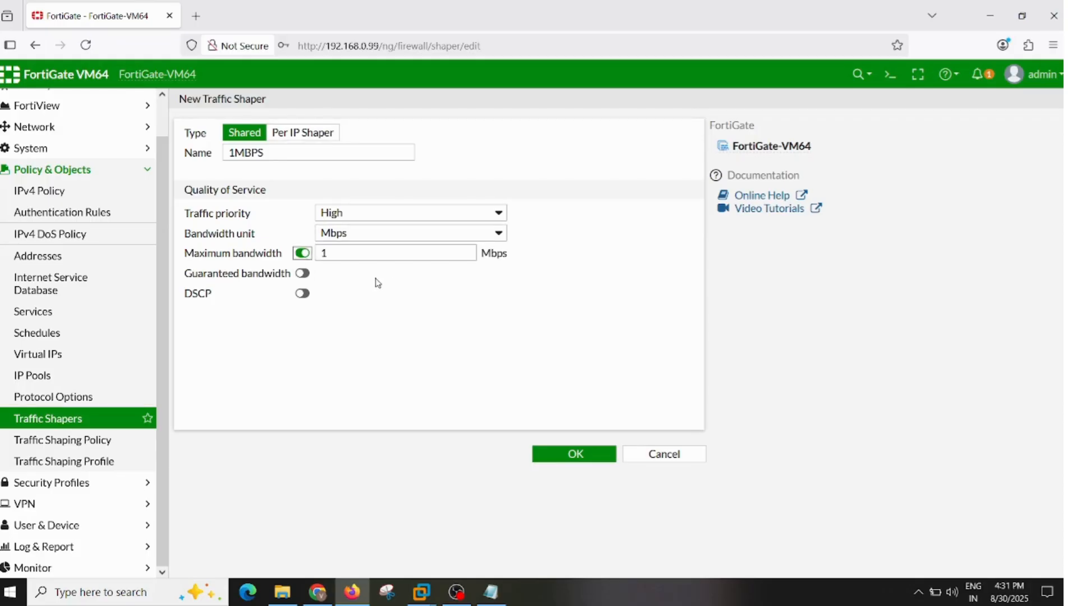
{"action": "left_click", "coordinate": [574, 454]}
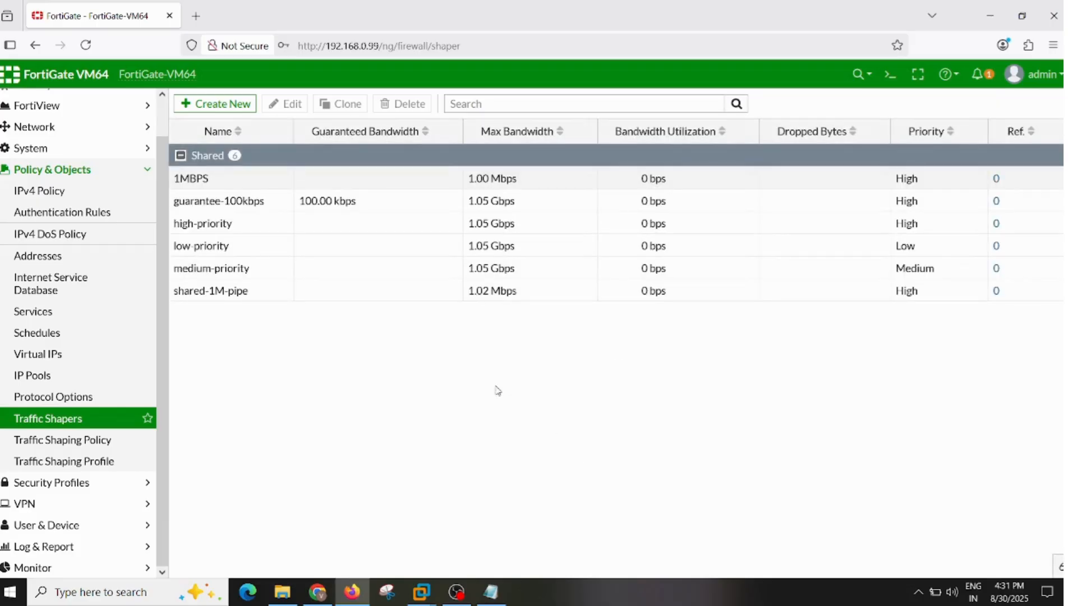
- Create a shared traffic shaper named 5MBPS with High priority, Mbps as bandwidth unit and a maximum bandwidth of 5 Mbps
{"action": "left_click", "coordinate": [216, 113]}
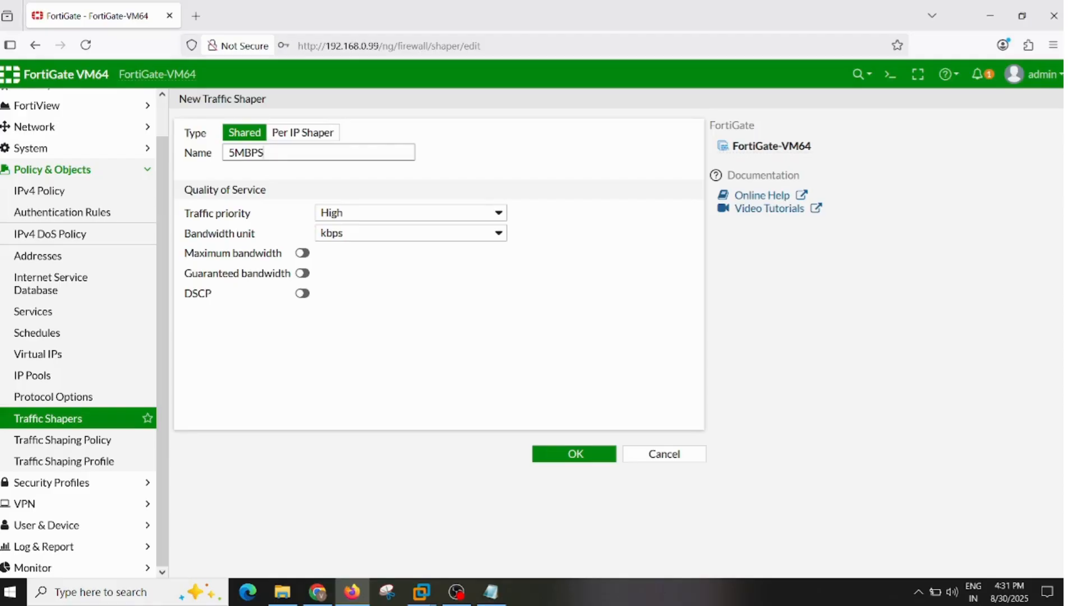
{"action": "left_click", "coordinate": [413, 236]}
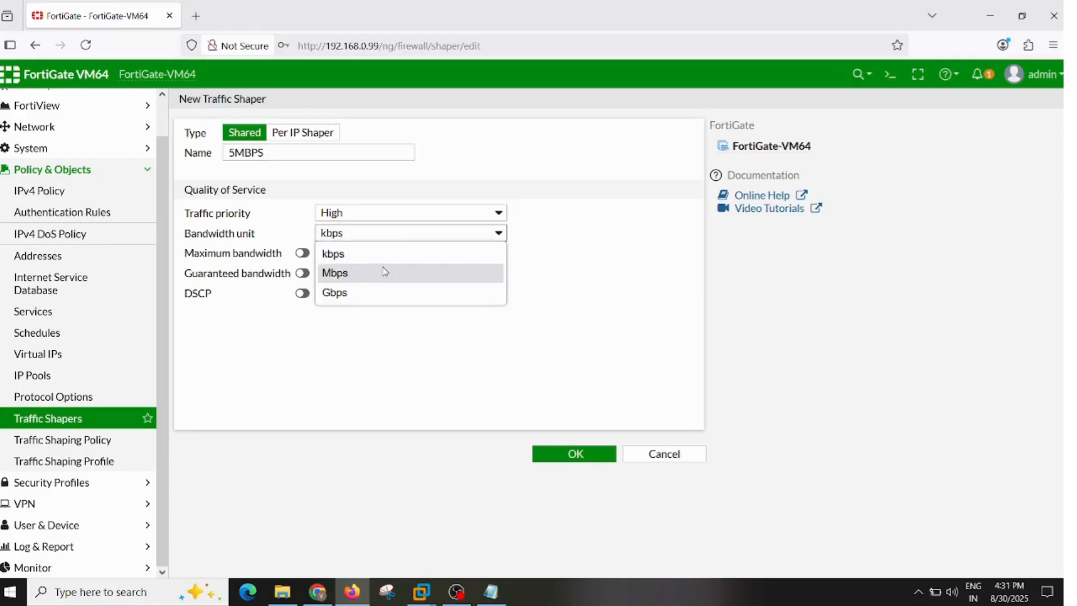
{"action": "left_click", "coordinate": [381, 273]}
{"action": "left_click", "coordinate": [302, 253]}
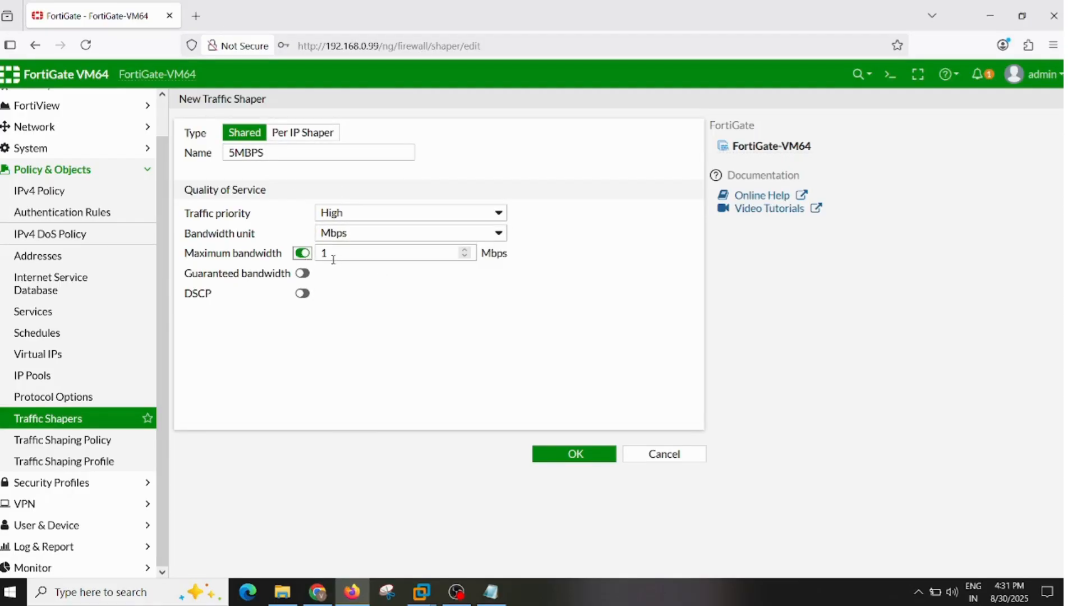
{"action": "left_click", "coordinate": [347, 256]}
{"action": "key", "text": "BackSpace"}
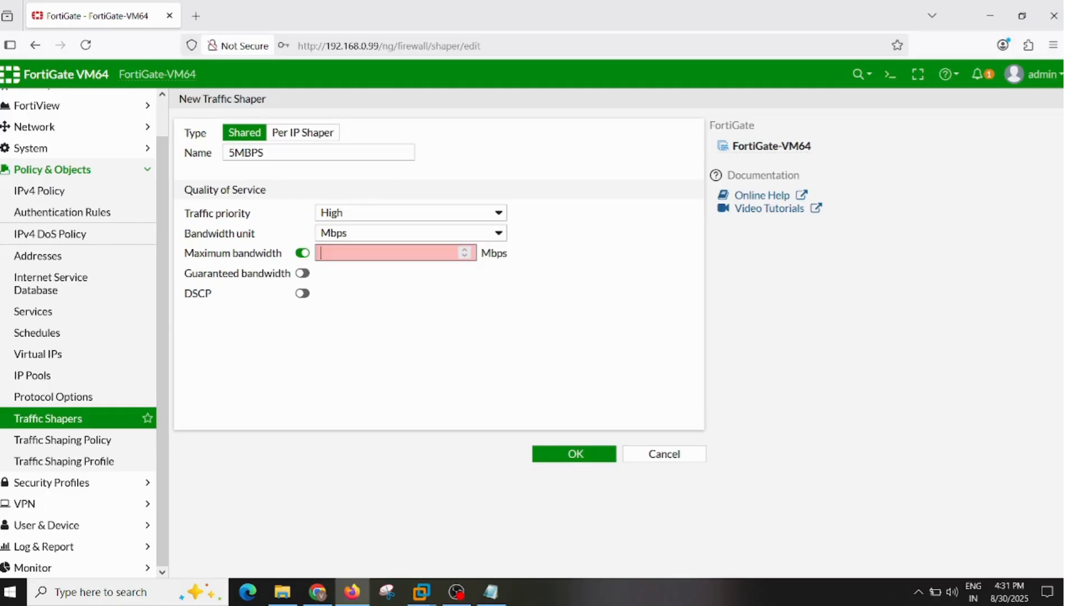
{"action": "type", "text": "5"}
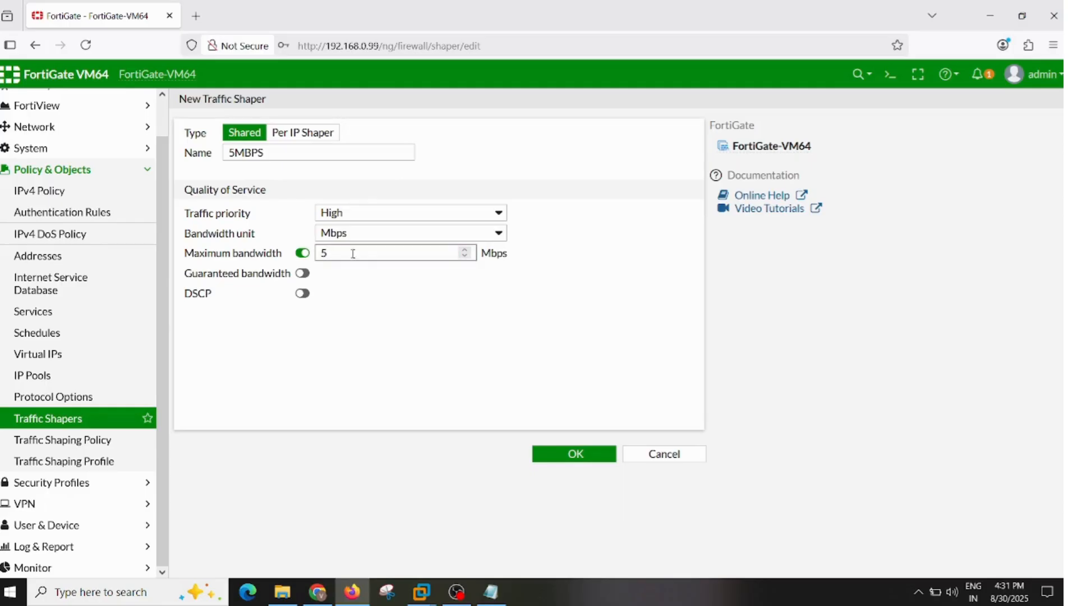
{"action": "left_click", "coordinate": [540, 454]}
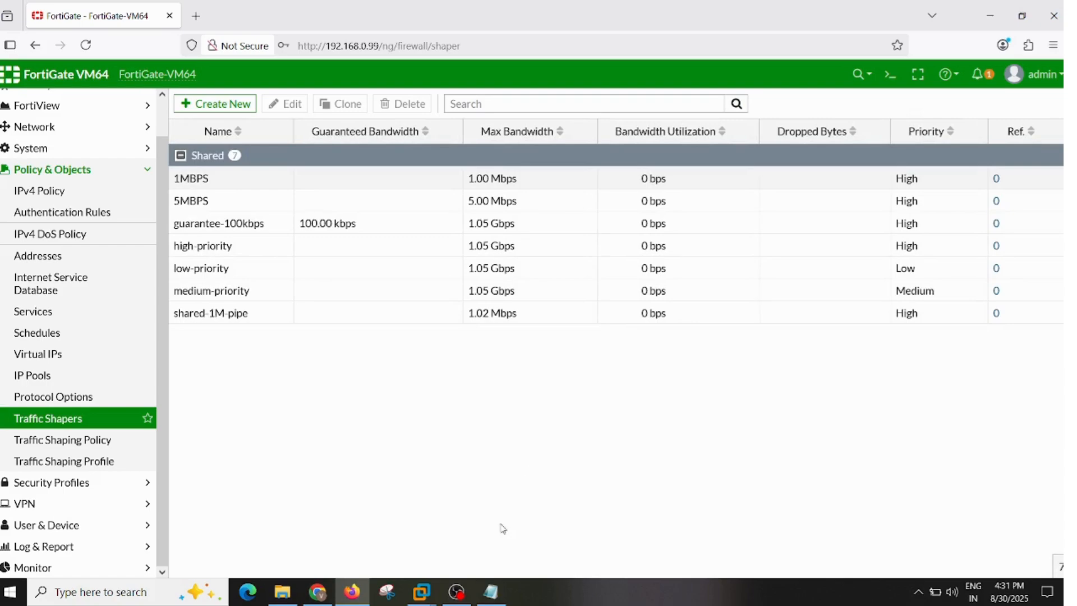
- Start a new traffic shaping policy named 1MBPS with the address all and the local user 1MBPS as source
{"action": "left_click", "coordinate": [80, 442]}
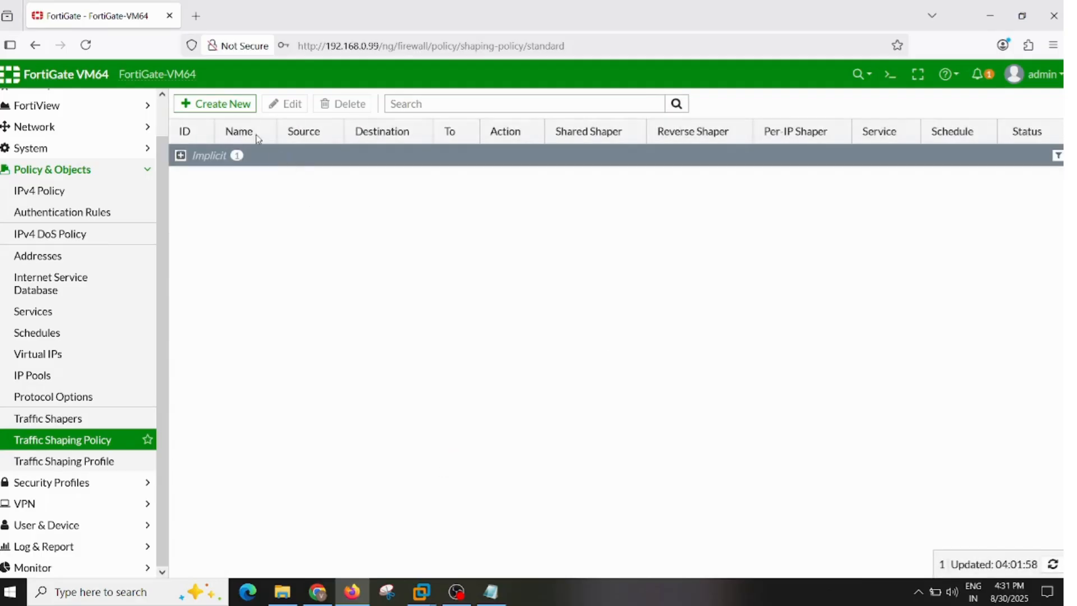
{"action": "left_click", "coordinate": [206, 107]}
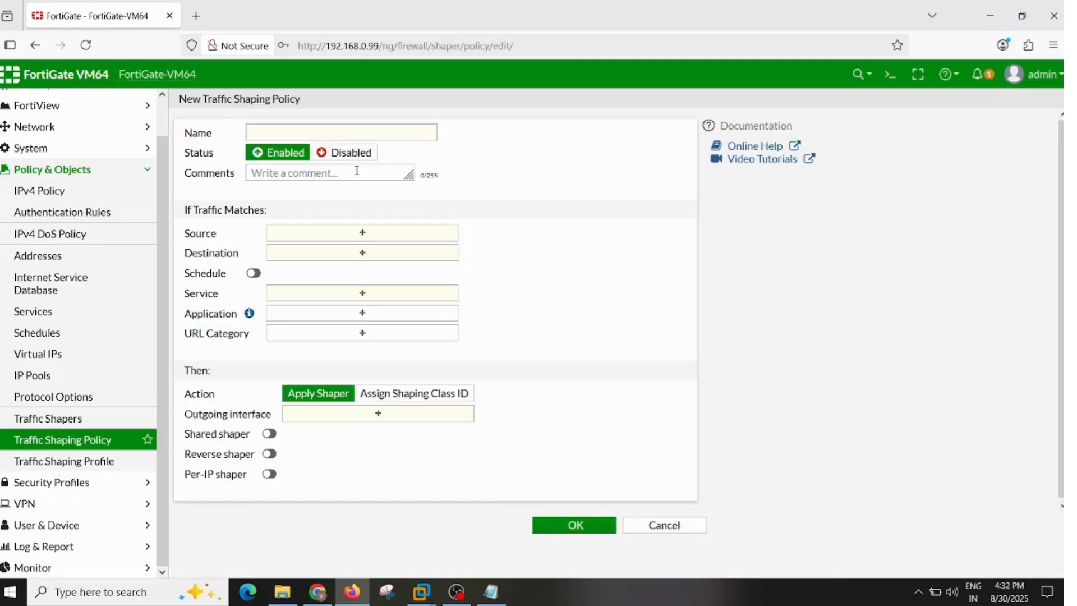
{"action": "left_click", "coordinate": [369, 129]}
{"action": "type", "text": "1MBPS"}
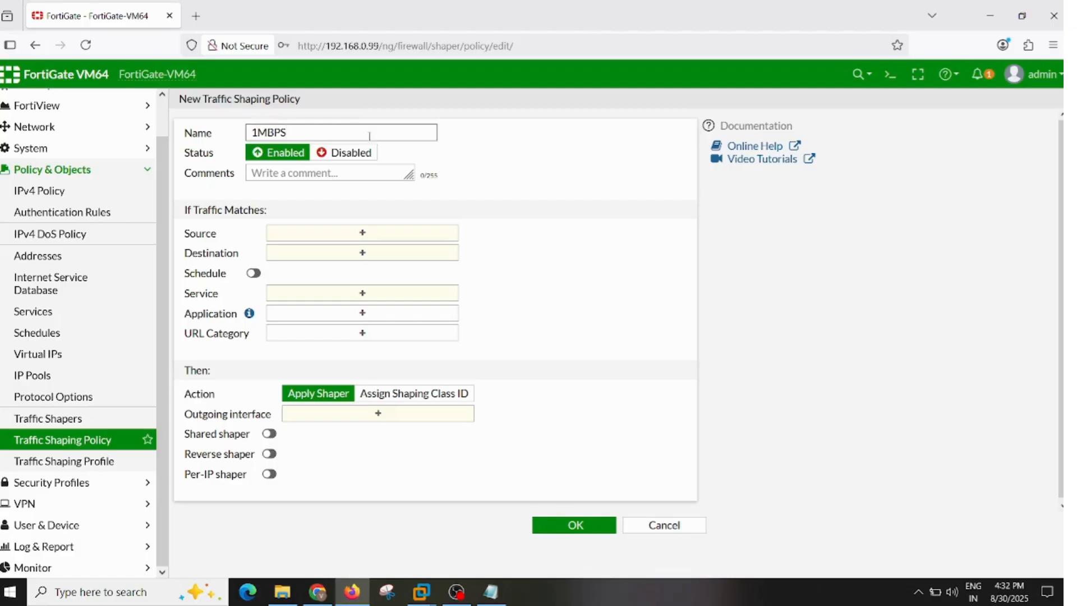
{"action": "left_click", "coordinate": [373, 232]}
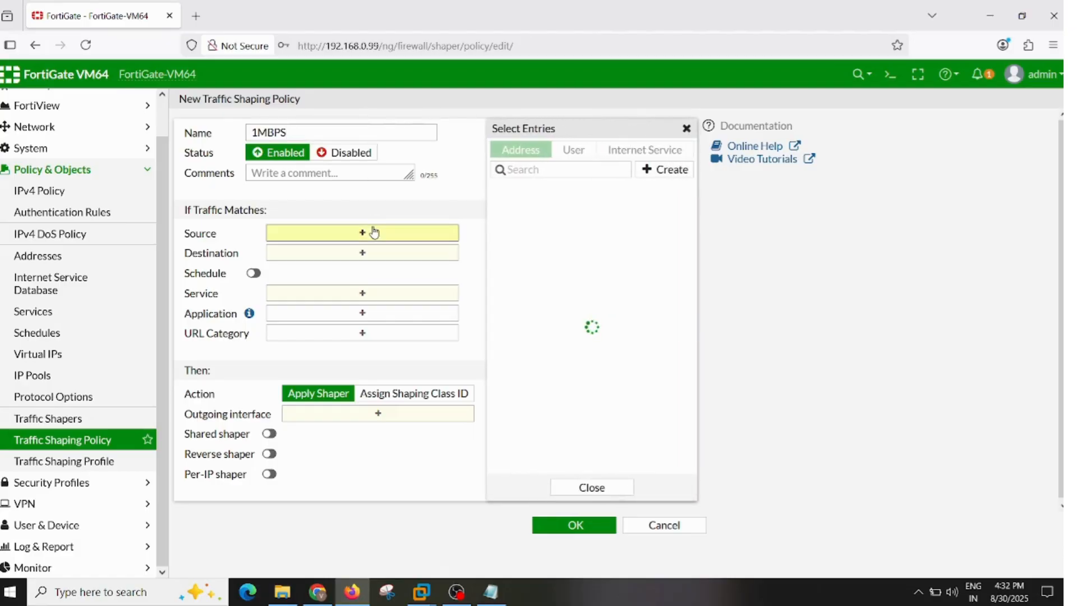
{"action": "left_click", "coordinate": [534, 209]}
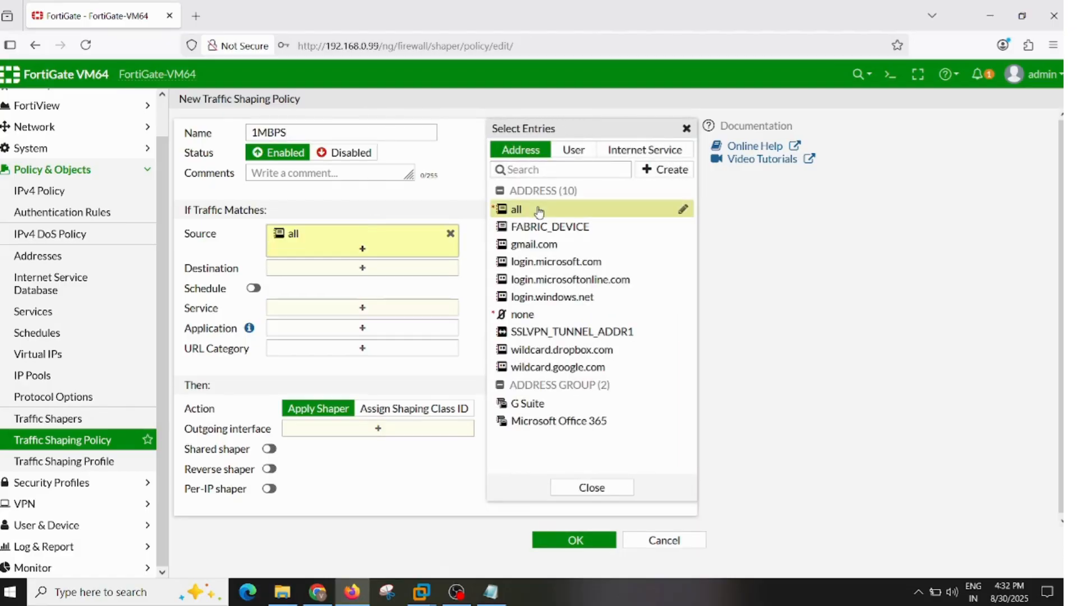
{"action": "left_click", "coordinate": [570, 154]}
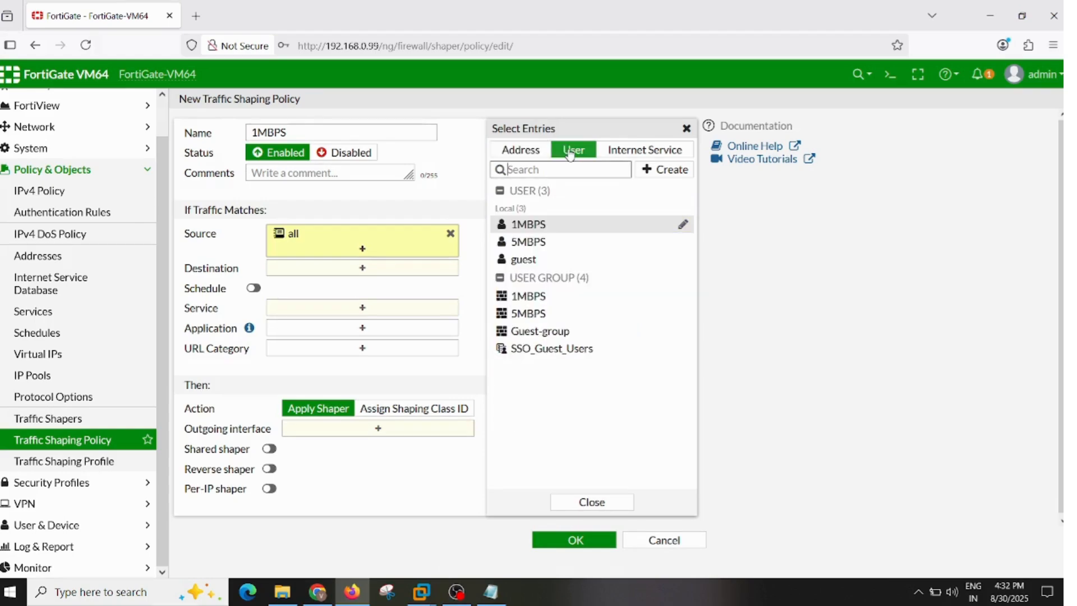
{"action": "left_click", "coordinate": [561, 228]}
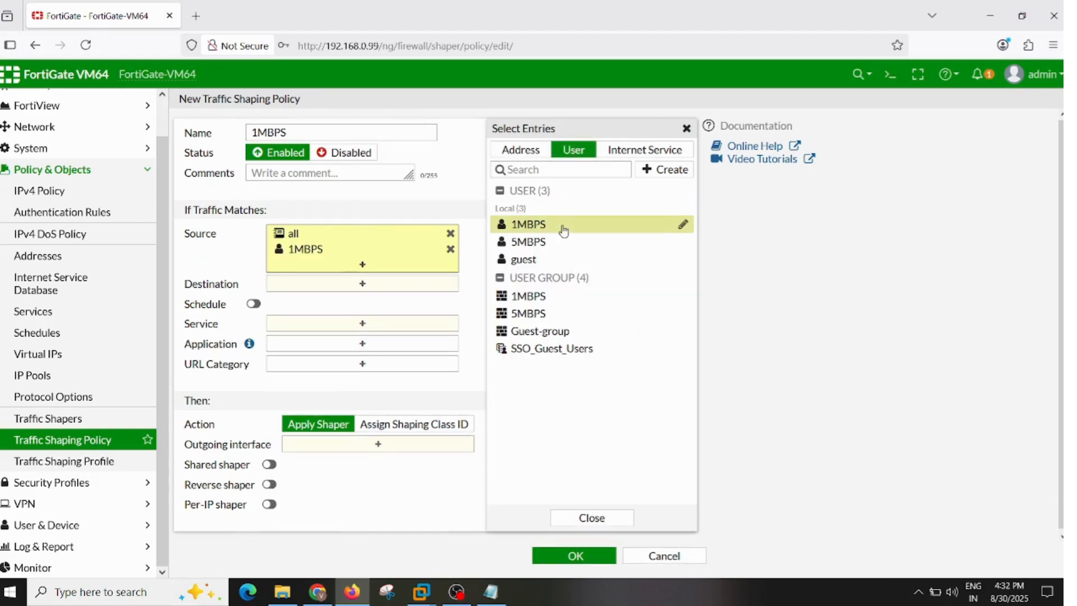
{"action": "left_click", "coordinate": [374, 203]}
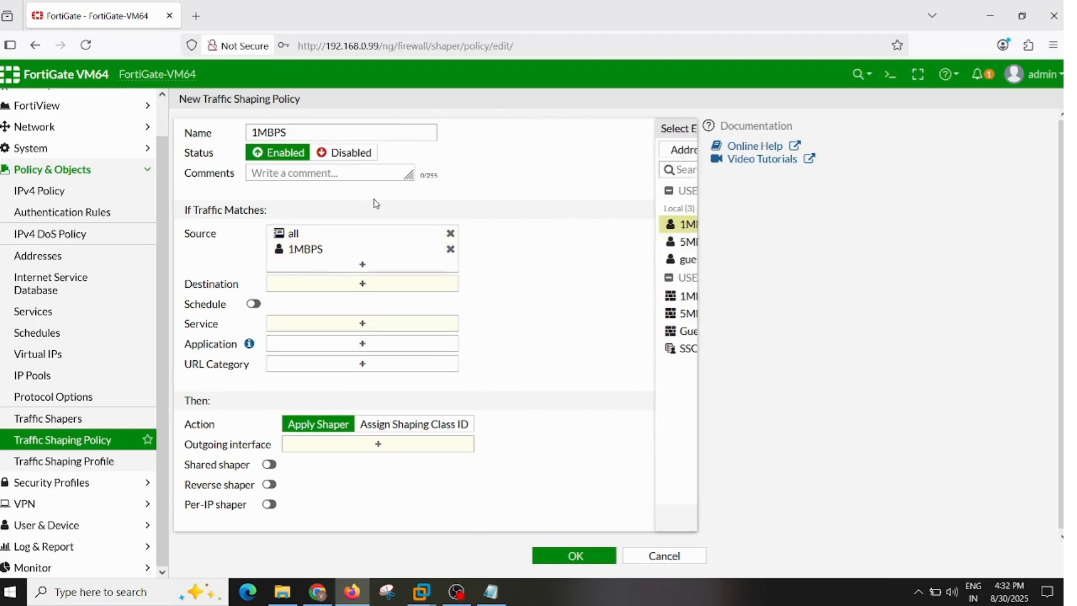
- Set the 1MBPS shaping policy's destination to all and its service to ALL
{"action": "left_click", "coordinate": [371, 284]}
{"action": "left_click", "coordinate": [516, 208]}
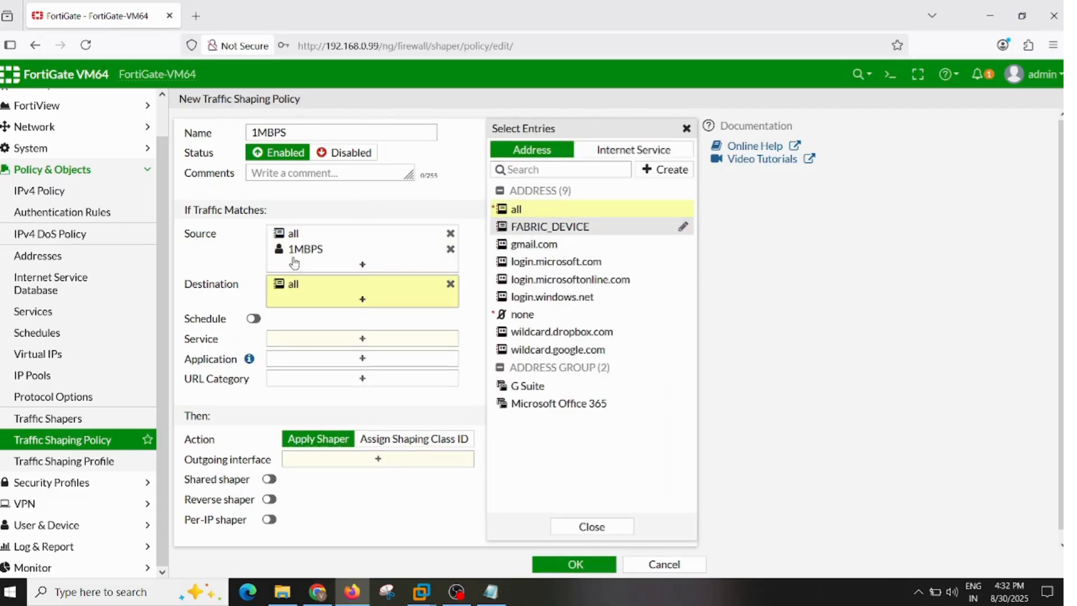
{"action": "left_click", "coordinate": [210, 267]}
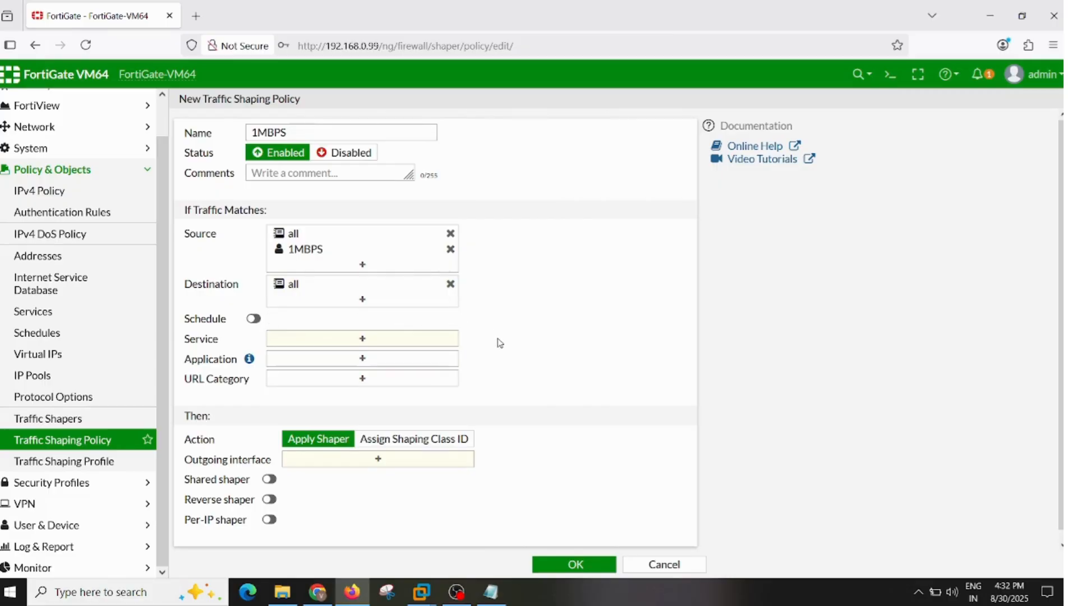
{"action": "scroll", "coordinate": [500, 342], "scroll_direction": "down", "scroll_amount": 1}
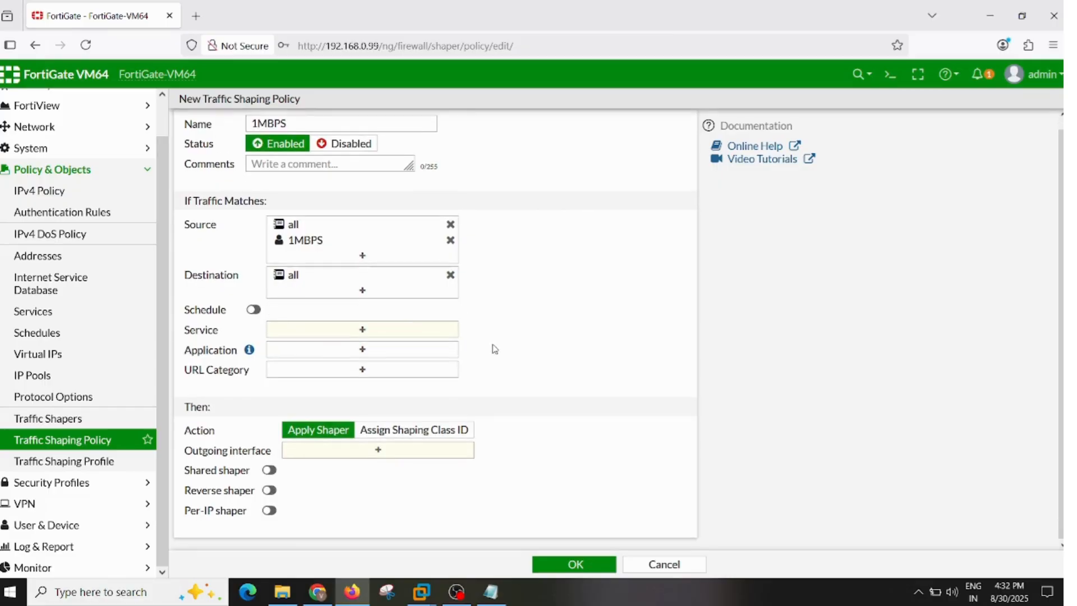
{"action": "left_click", "coordinate": [323, 332]}
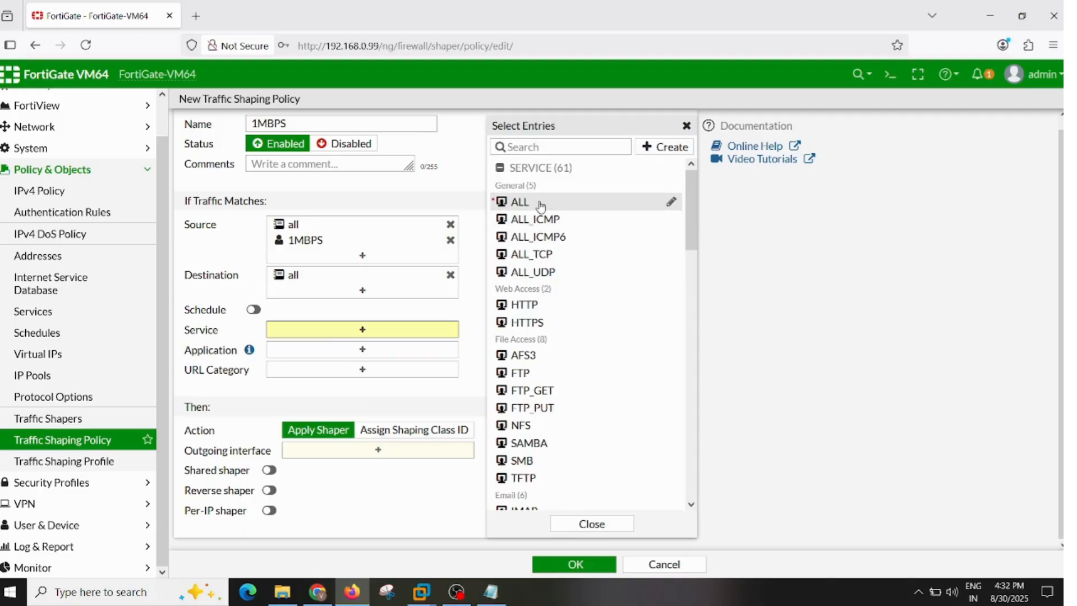
{"action": "left_click", "coordinate": [540, 203]}
{"action": "left_click", "coordinate": [425, 418]}
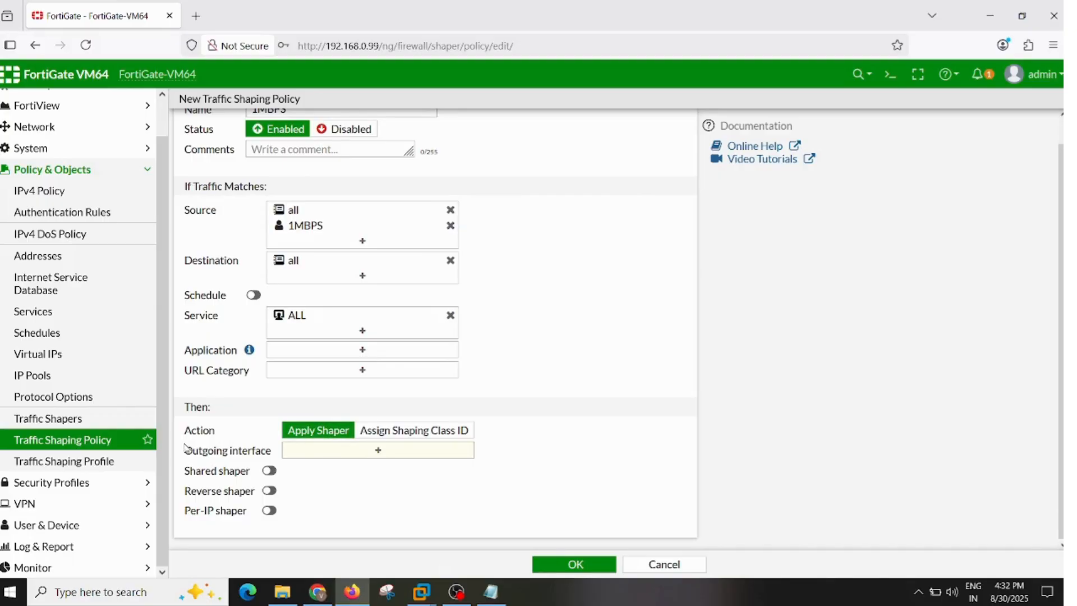
- Check the topology in Chrome for the outgoing port and set the 1MBPS shaping policy's outgoing interface to port1
{"action": "left_click_drag", "start_coordinate": [272, 453], "coordinate": [189, 462]}
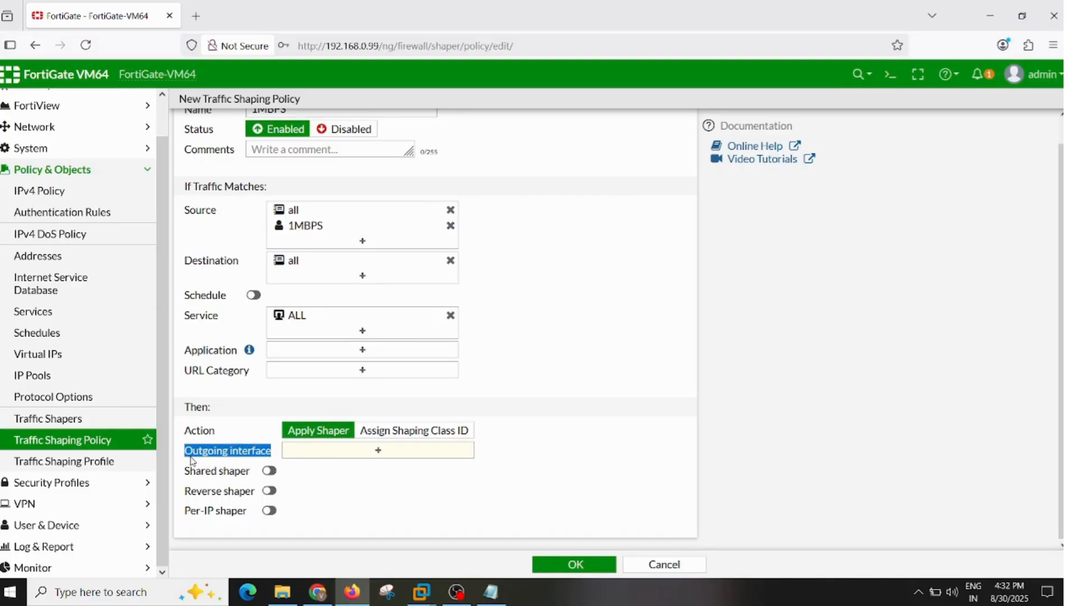
{"action": "left_click", "coordinate": [317, 591]}
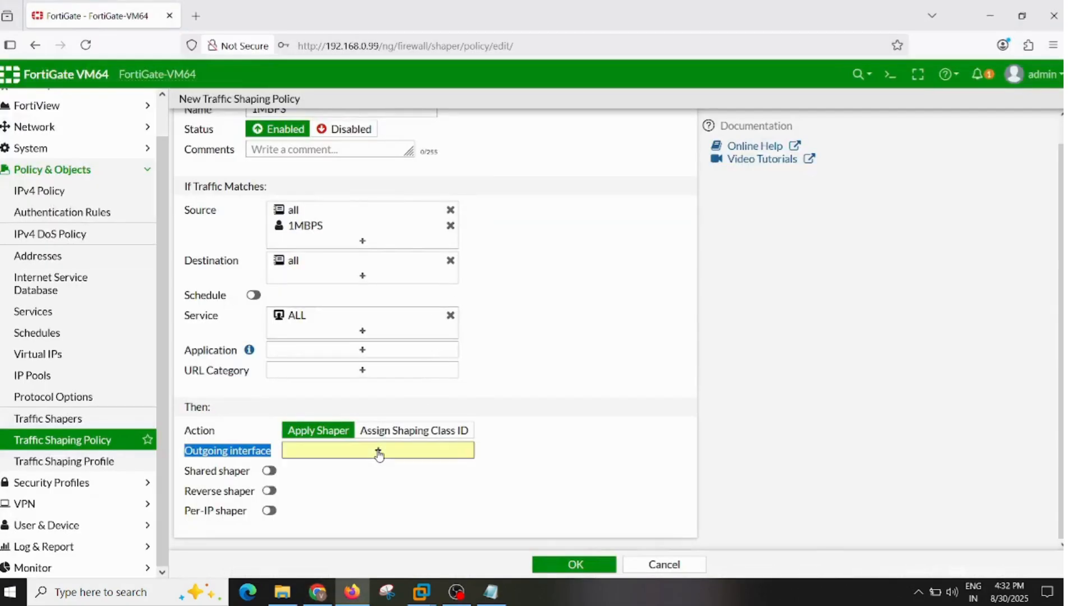
{"action": "left_click", "coordinate": [379, 452]}
{"action": "left_click", "coordinate": [525, 170]}
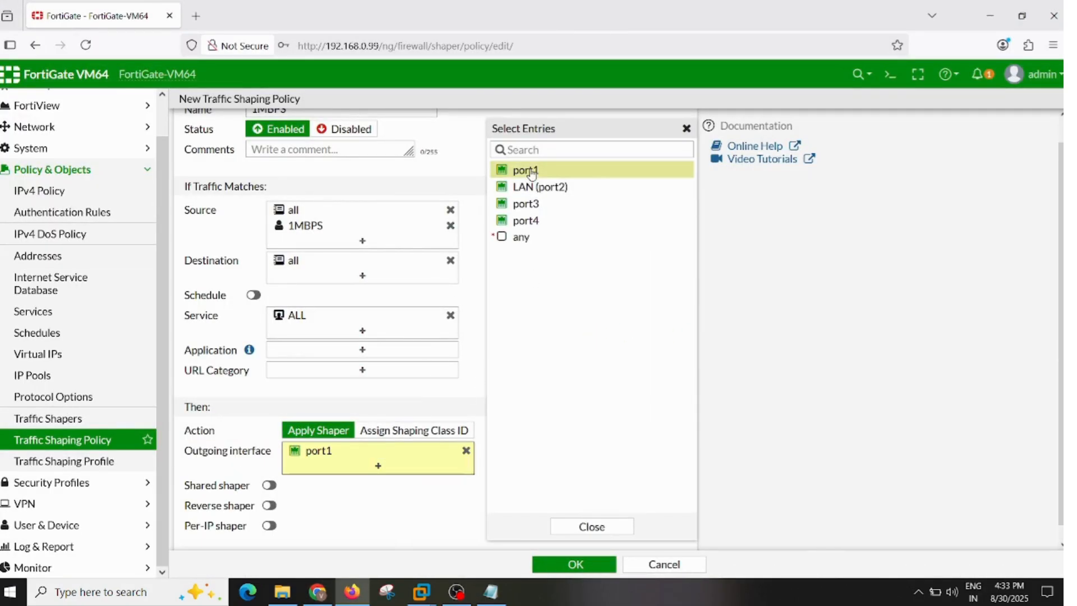
{"action": "left_click", "coordinate": [398, 531]}
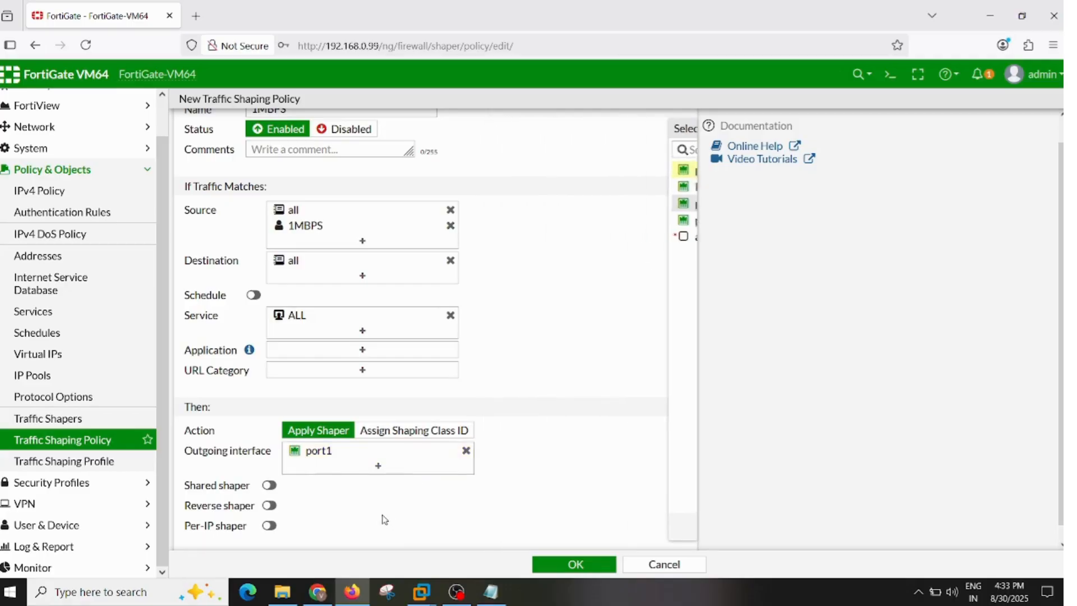
- Enable the shared shaper and reverse shaper, assign 1MBPS to both, and save the shaping policy
{"action": "left_click", "coordinate": [270, 486]}
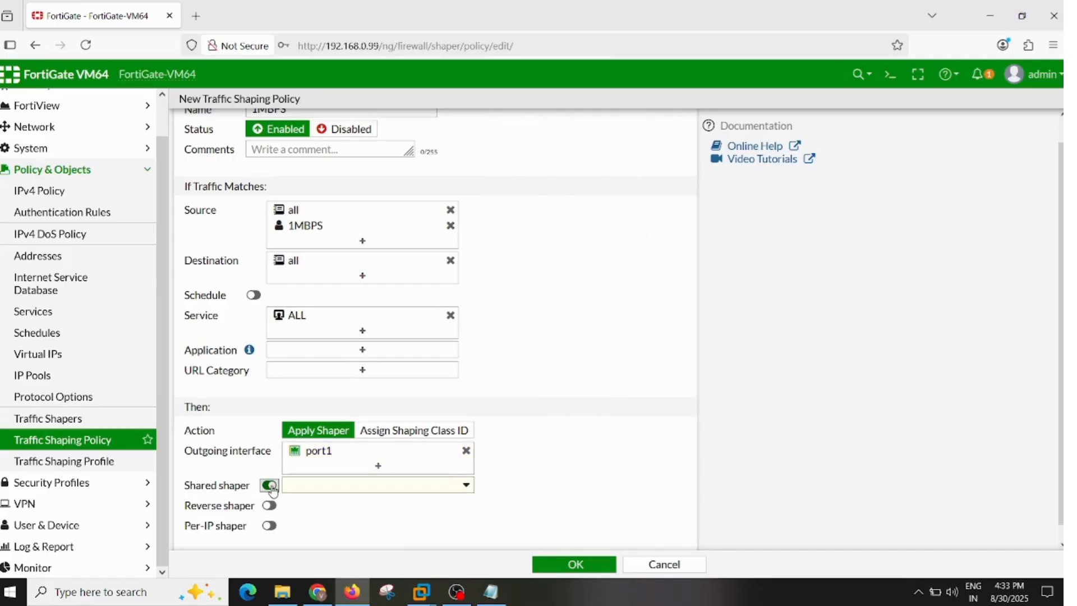
{"action": "left_click", "coordinate": [374, 494]}
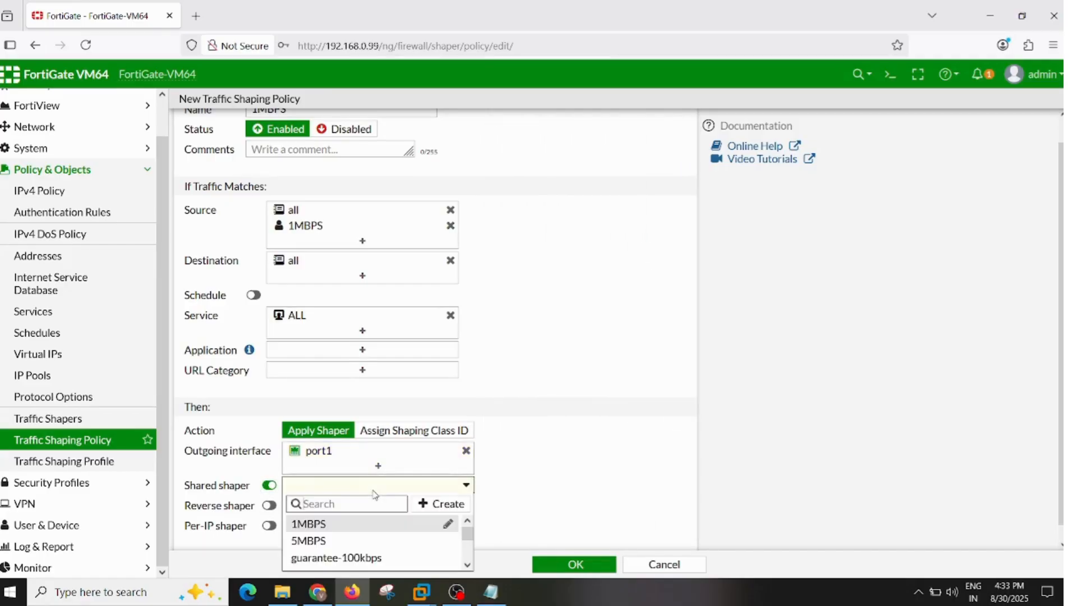
{"action": "left_click", "coordinate": [328, 523]}
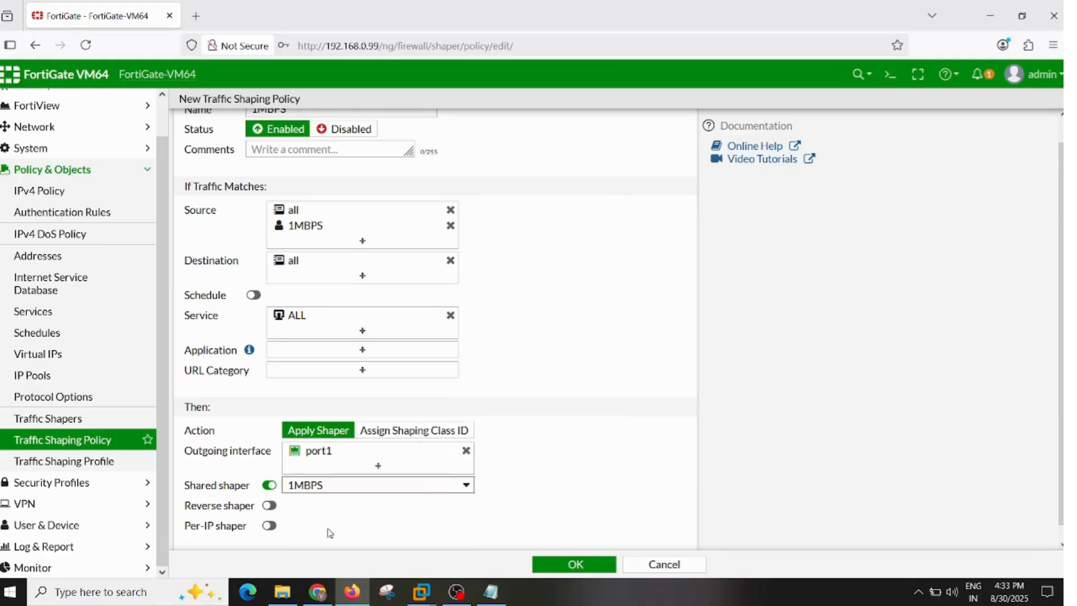
{"action": "left_click", "coordinate": [269, 506]}
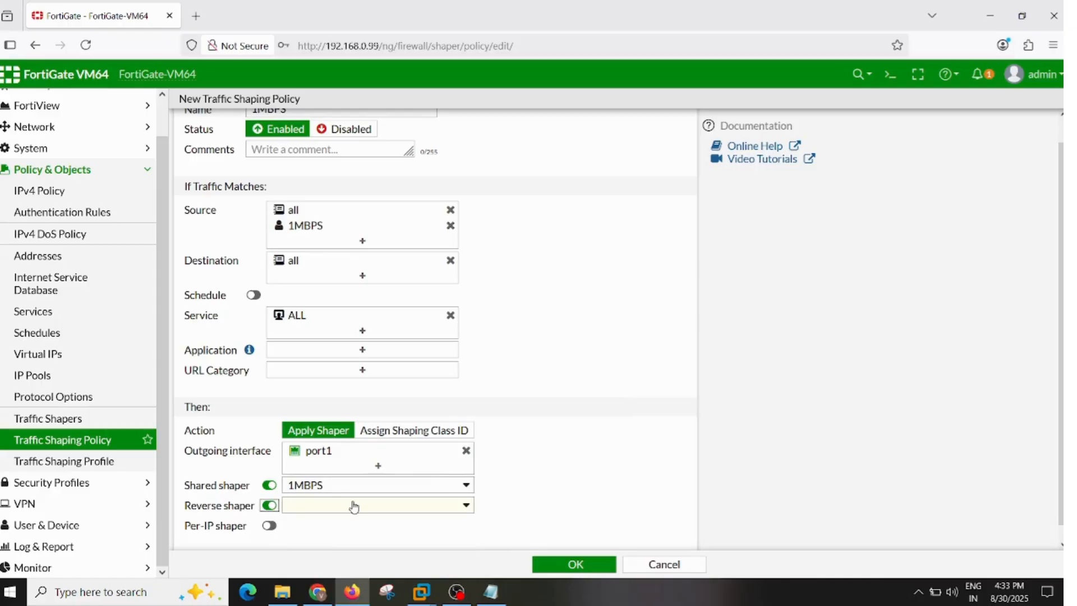
{"action": "left_click", "coordinate": [353, 507]}
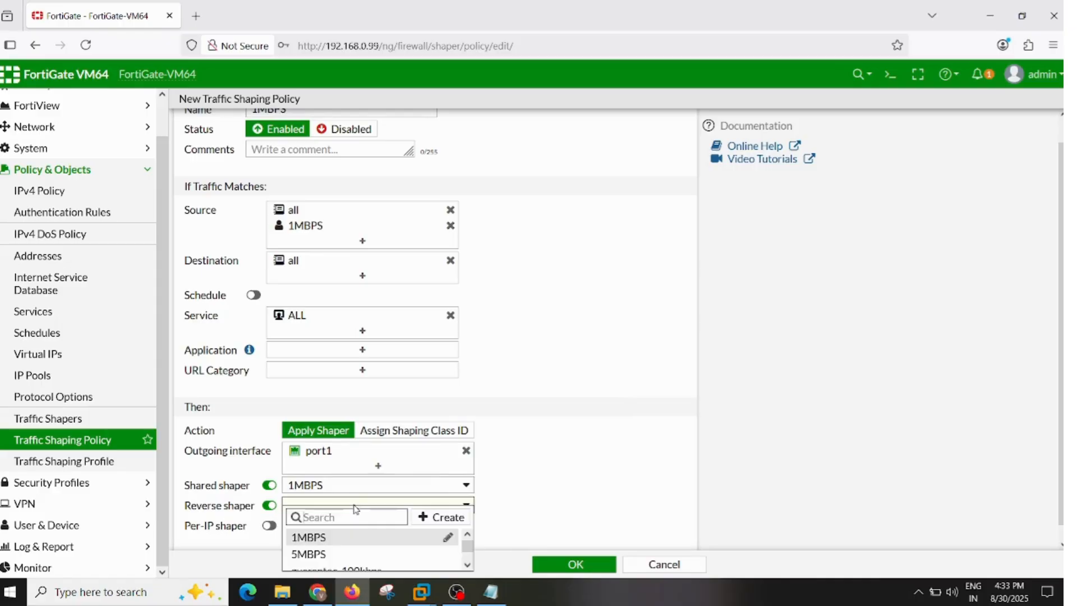
{"action": "left_click", "coordinate": [345, 537]}
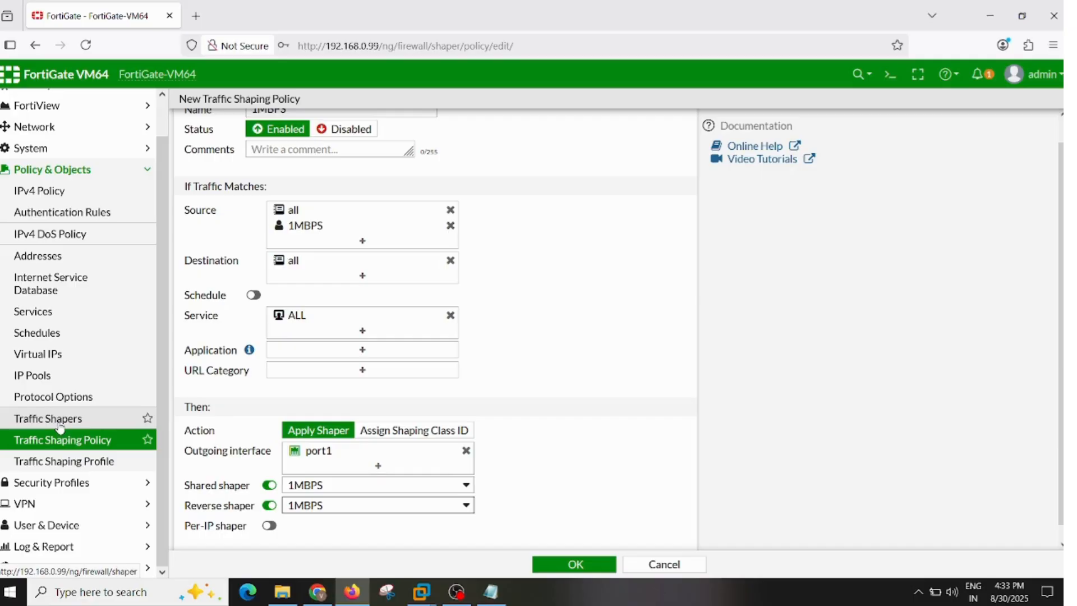
{"action": "left_click", "coordinate": [539, 563]}
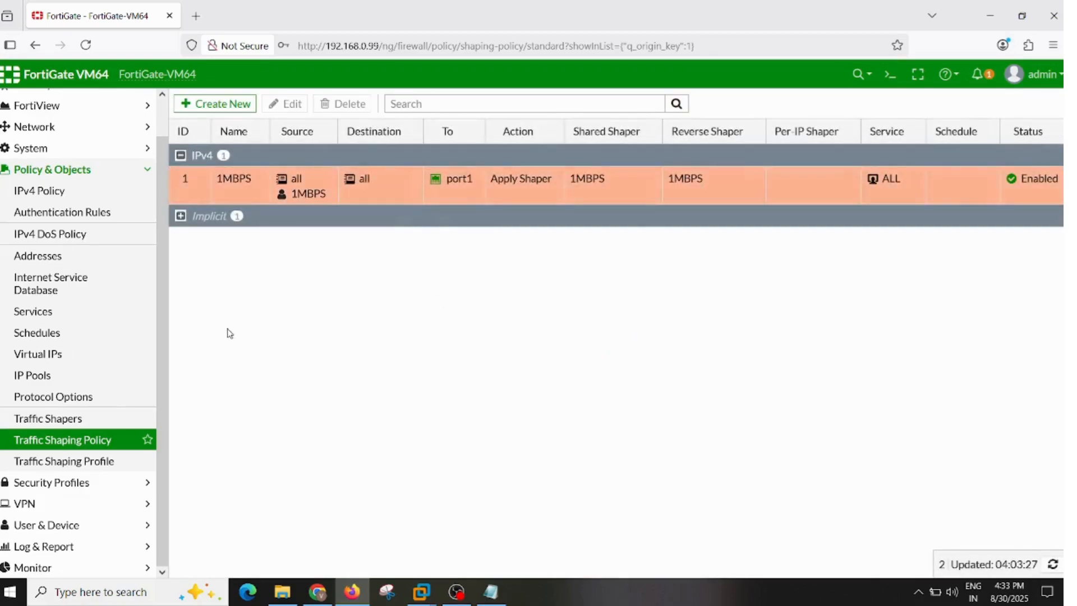
- Review the settings of the 1MBPS traffic shaper and leave it without making changes
{"action": "left_click", "coordinate": [56, 419]}
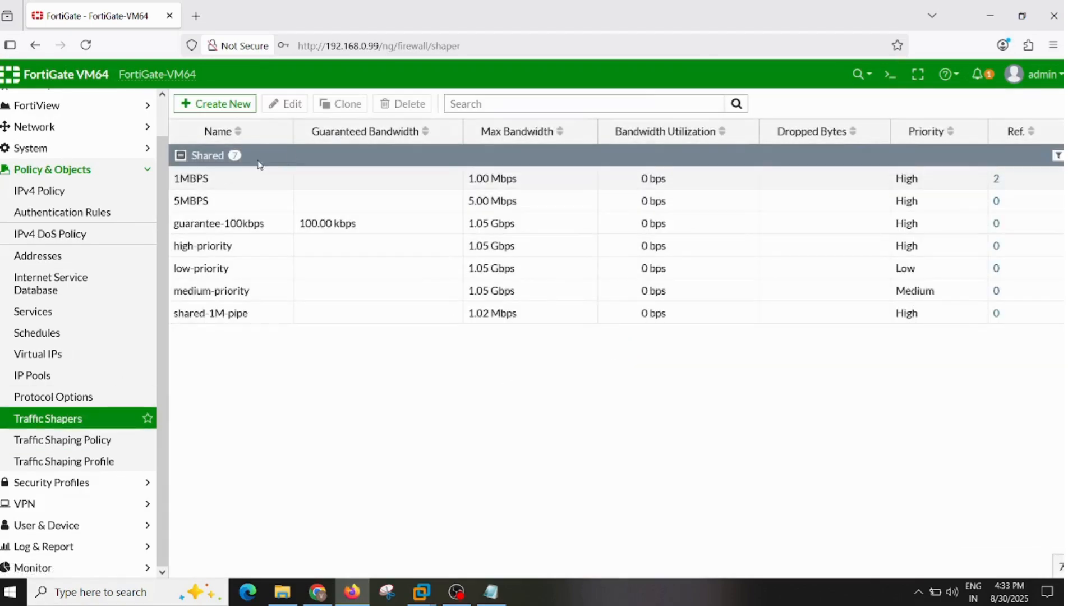
{"action": "left_click", "coordinate": [237, 184]}
{"action": "left_click", "coordinate": [276, 100]}
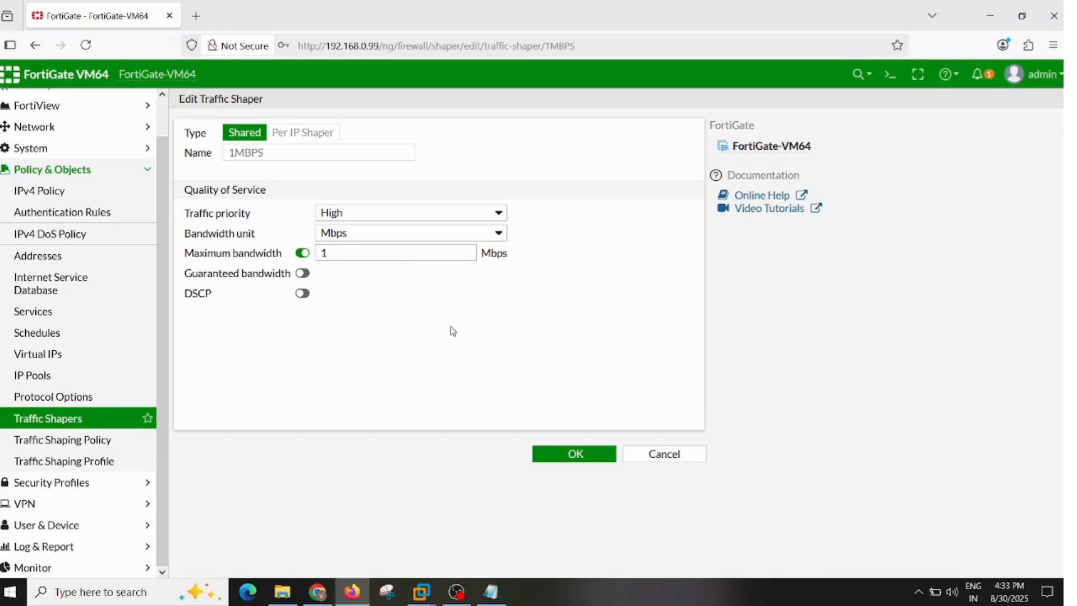
{"action": "left_click", "coordinate": [681, 458]}
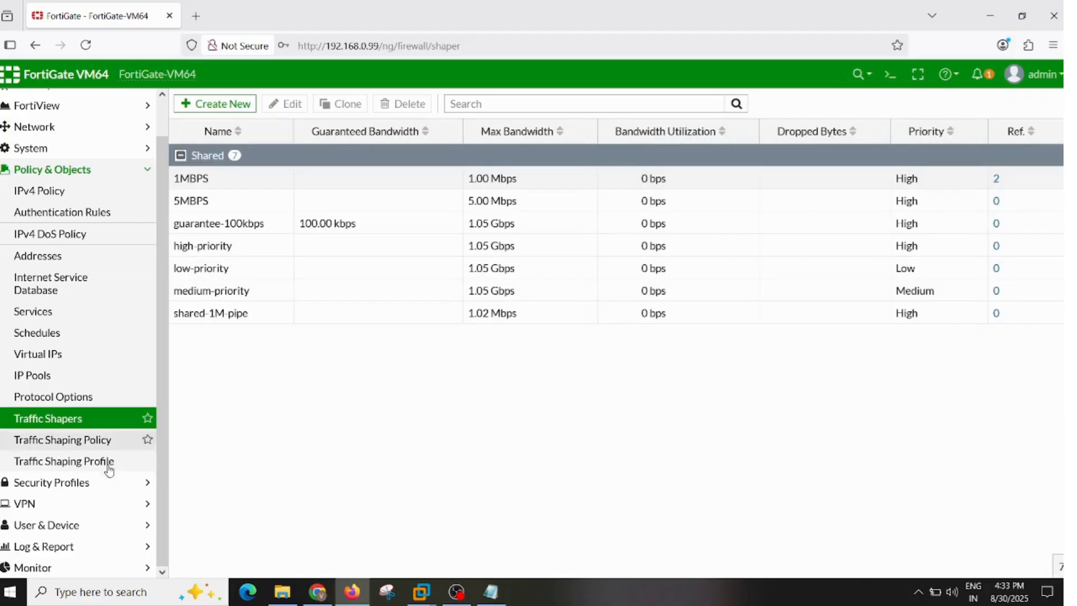
- Create a new traffic shaping policy and name it 5MBPS
{"action": "left_click", "coordinate": [53, 446]}
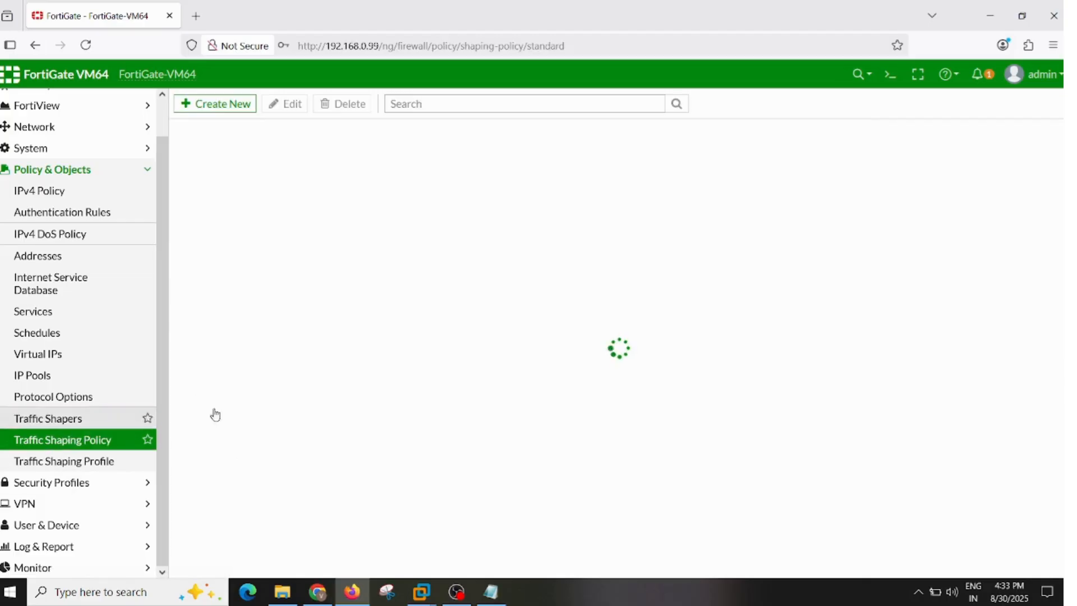
{"action": "left_click", "coordinate": [202, 107]}
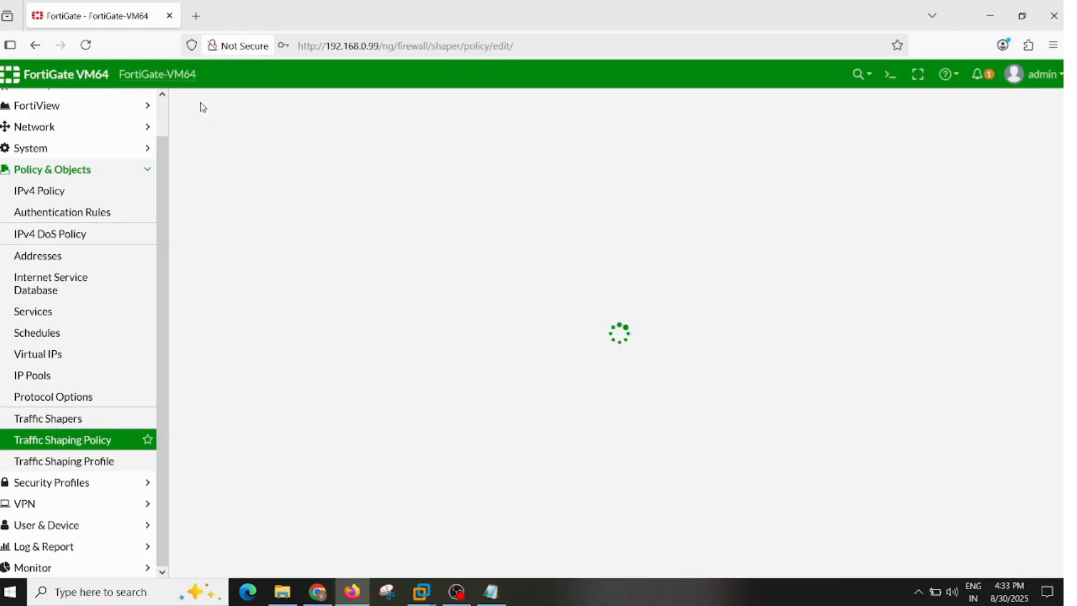
{"action": "left_click", "coordinate": [330, 138]}
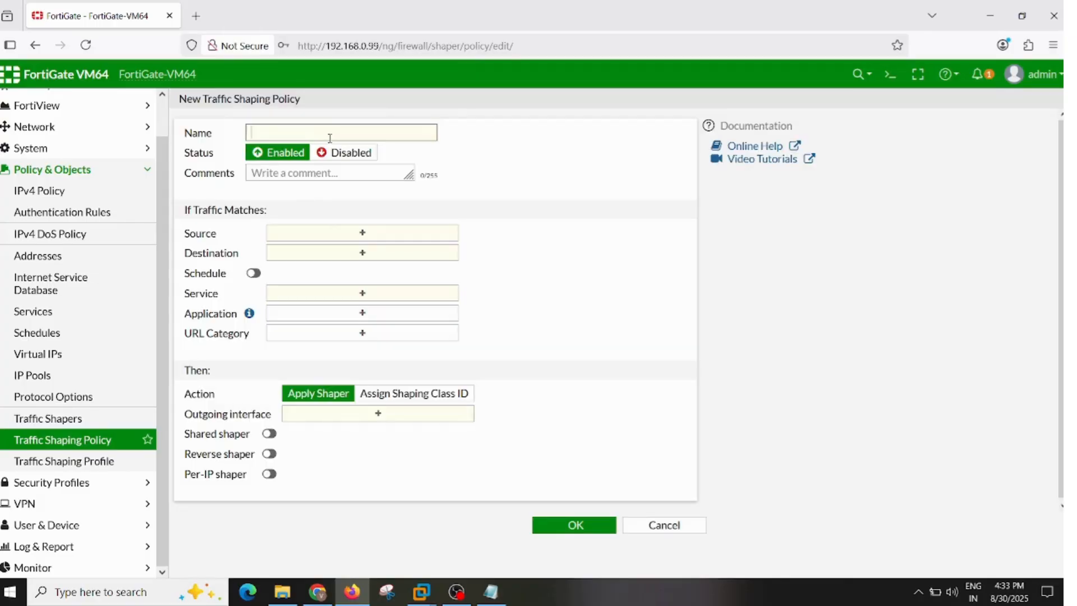
{"action": "type", "text": "5MBPS"}
- Set the 5MBPS shaping policy's source to the all address and the 5MBPS local user
{"action": "left_click", "coordinate": [362, 232]}
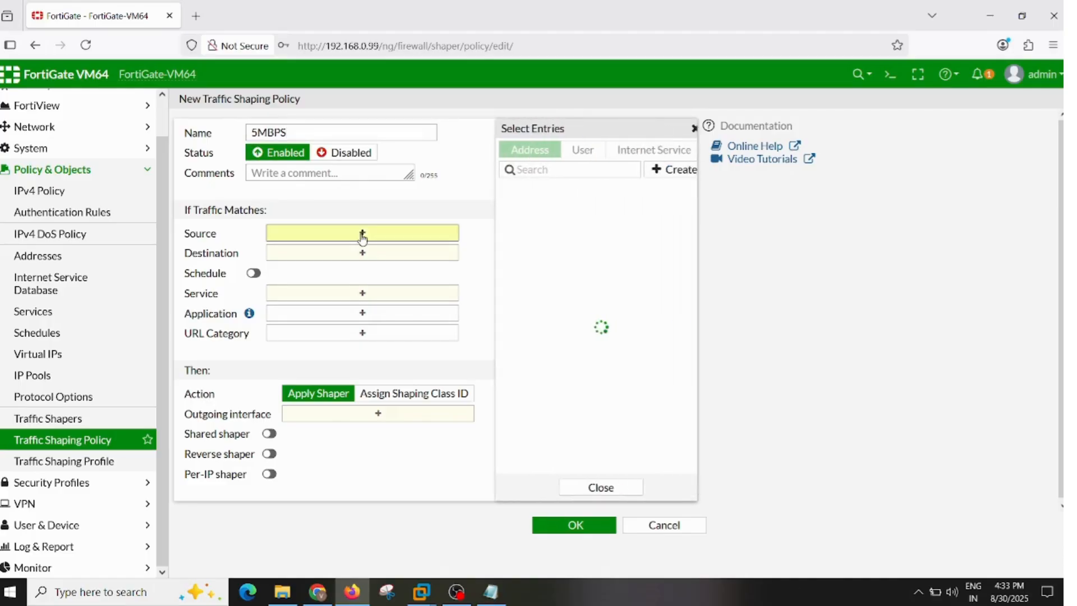
{"action": "left_click", "coordinate": [559, 211]}
{"action": "left_click", "coordinate": [574, 149]}
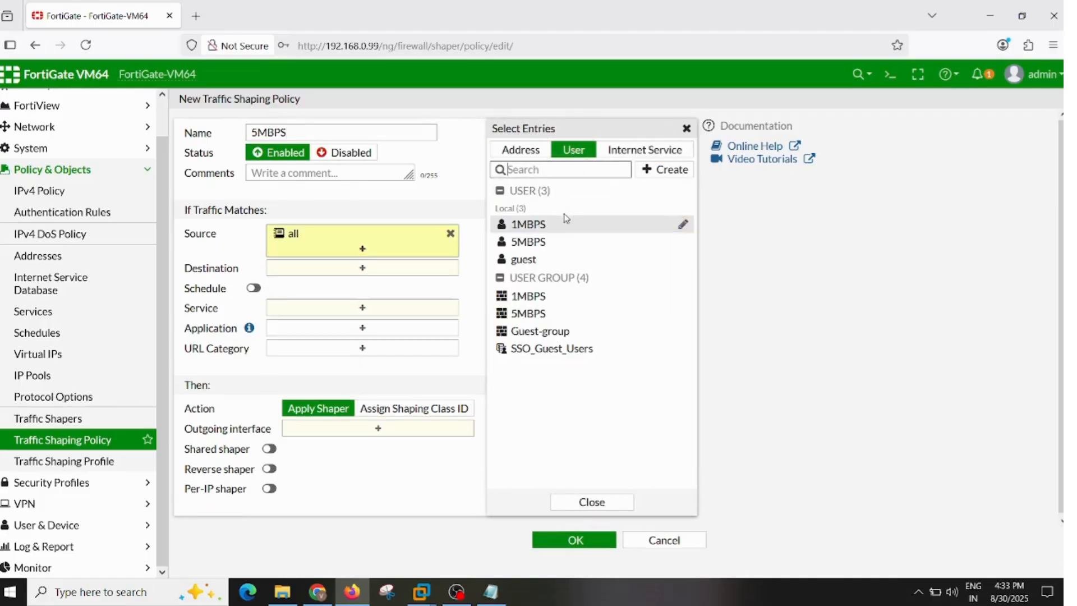
{"action": "left_click", "coordinate": [553, 242]}
- Set the 5MBPS shaping policy's destination to all and its service to ALL
{"action": "left_click", "coordinate": [377, 283]}
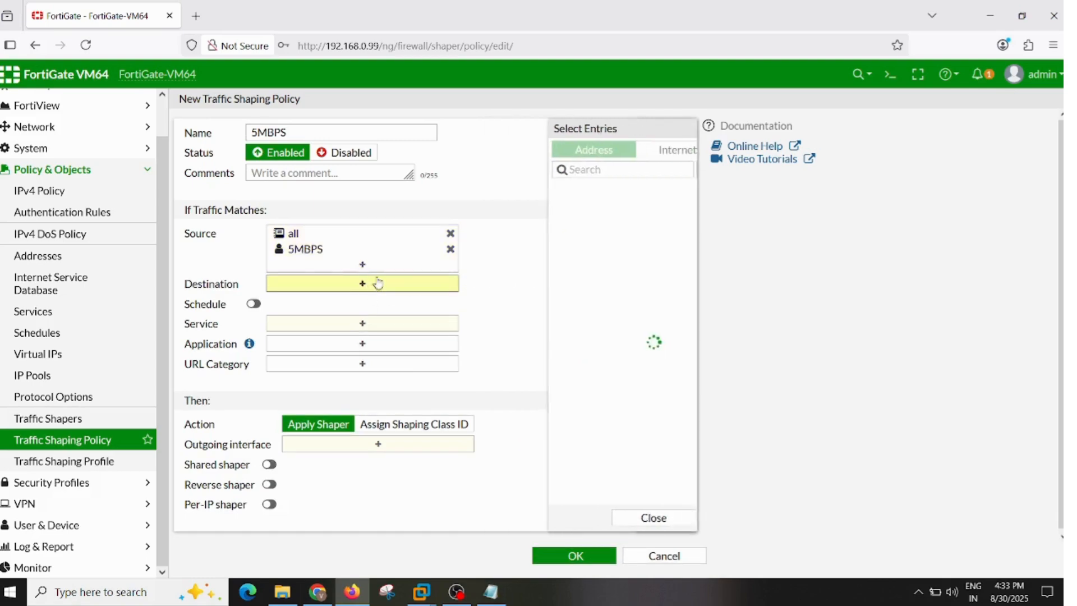
{"action": "left_click", "coordinate": [519, 209]}
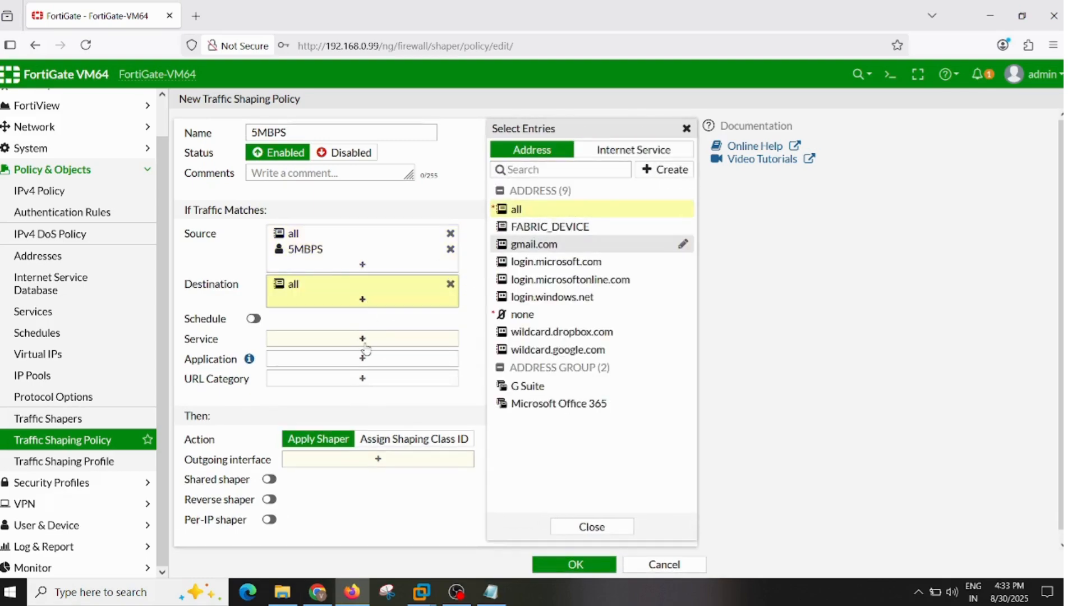
{"action": "left_click", "coordinate": [324, 341]}
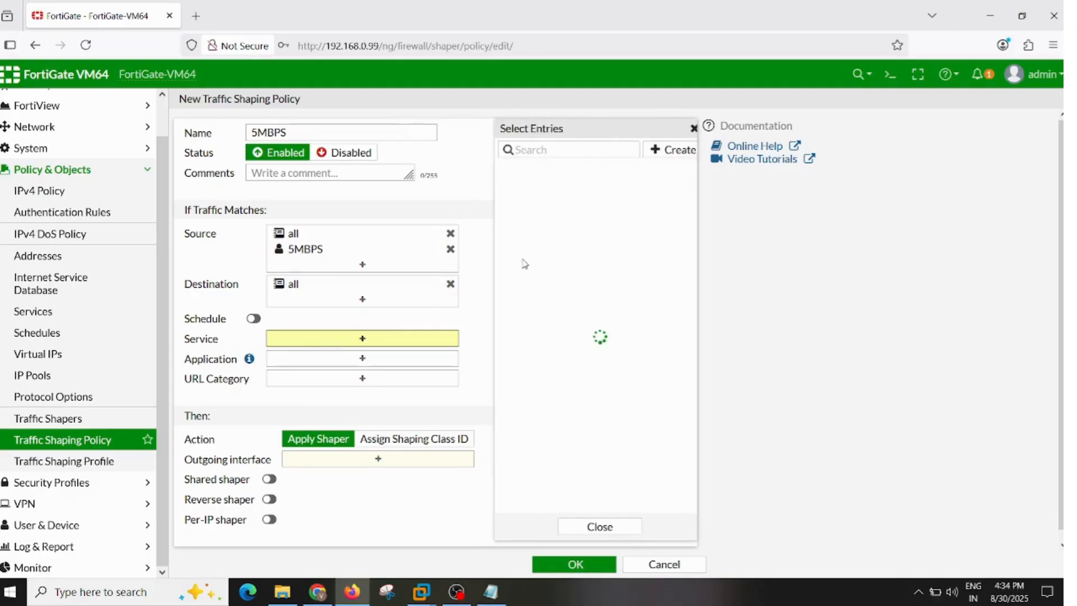
{"action": "left_click", "coordinate": [555, 207]}
{"action": "left_click", "coordinate": [408, 424]}
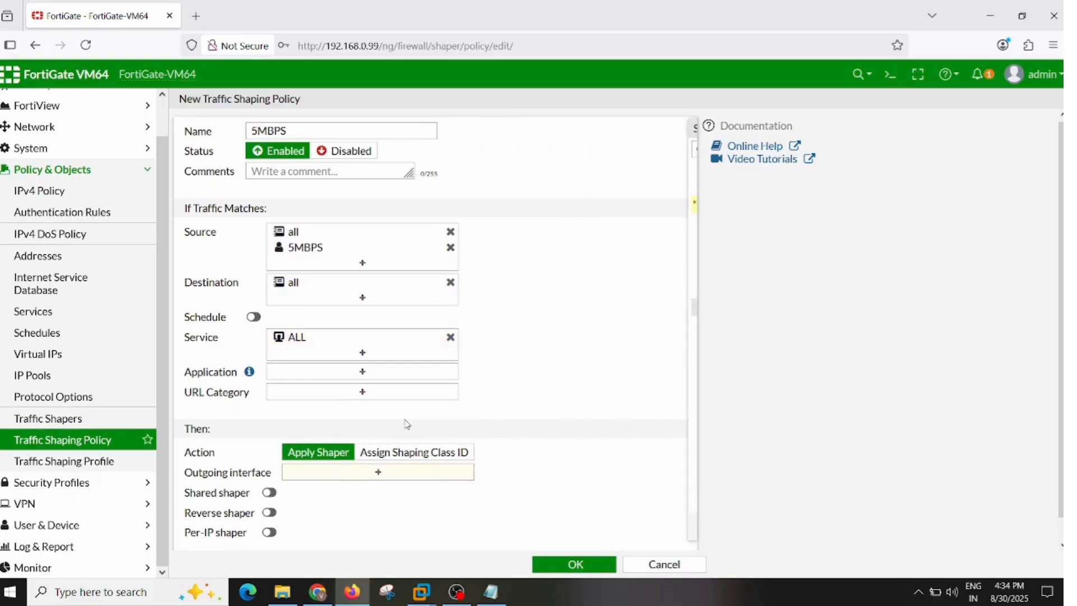
- Set the 5MBPS shaping policy's outgoing interface to port1
{"action": "scroll", "coordinate": [408, 424], "scroll_direction": "down", "scroll_amount": 1}
{"action": "left_click", "coordinate": [378, 450]}
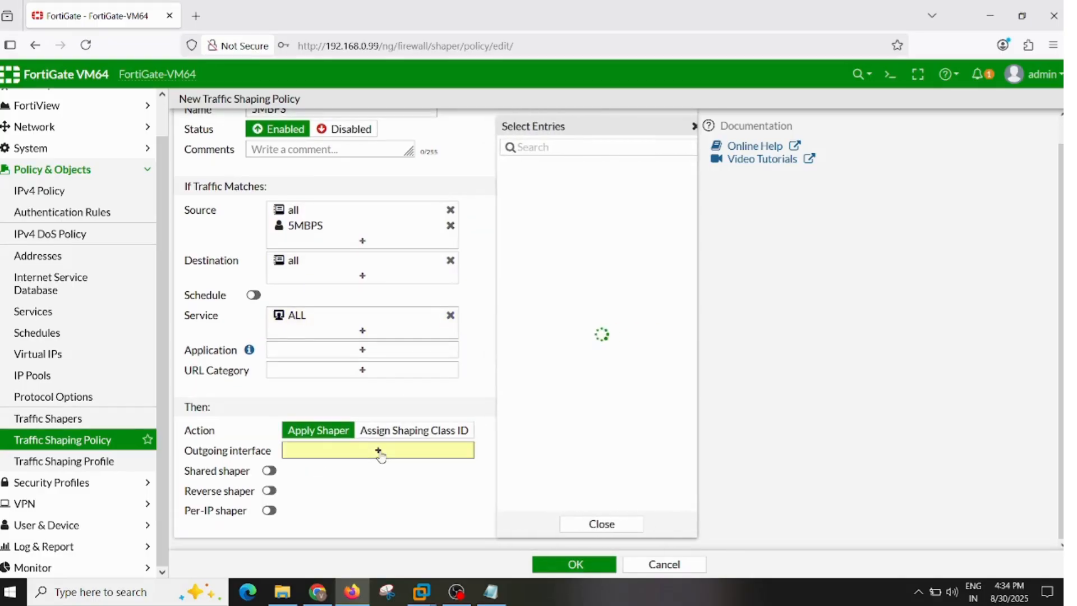
{"action": "left_click", "coordinate": [581, 172]}
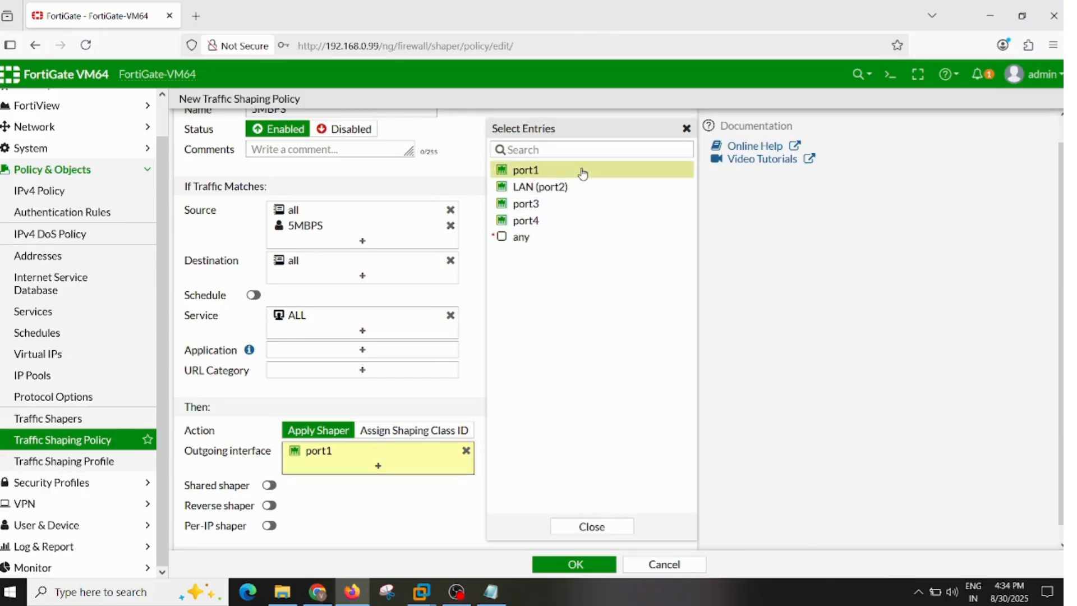
{"action": "left_click", "coordinate": [435, 487]}
- Enable the shared shaper and reverse shaper, assign 5MBPS to both, and save the 5MBPS shaping policy
{"action": "scroll", "coordinate": [427, 494], "scroll_direction": "down", "scroll_amount": 1}
{"action": "left_click", "coordinate": [269, 470]}
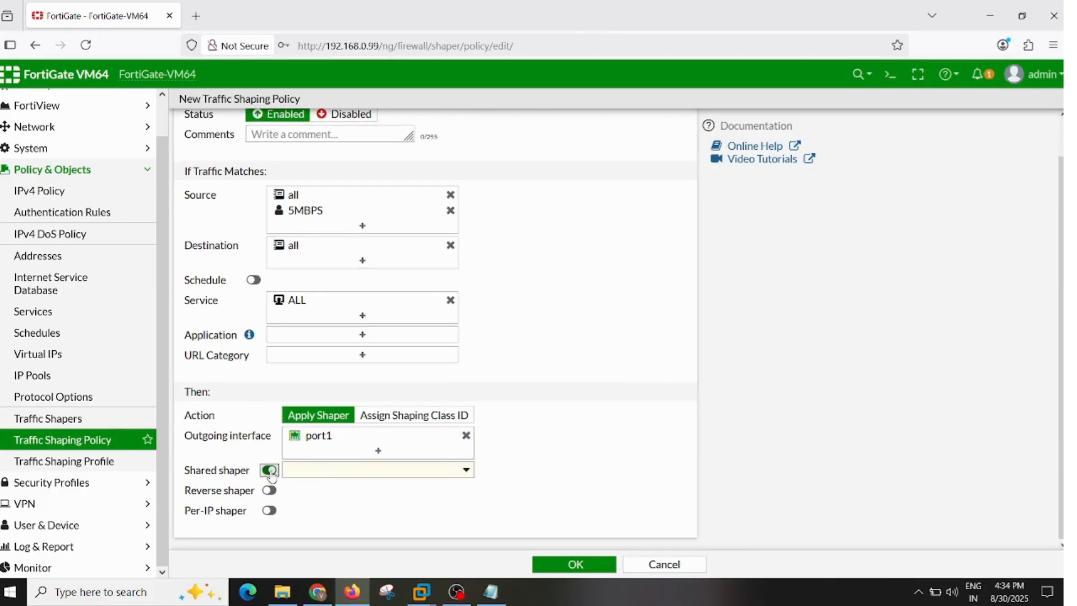
{"action": "left_click", "coordinate": [329, 474]}
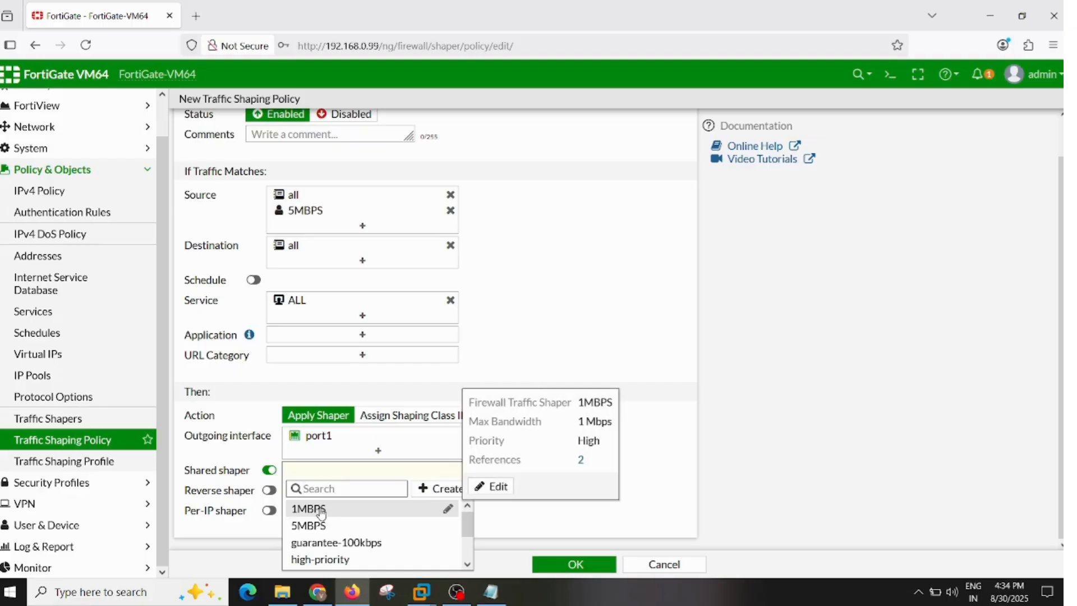
{"action": "left_click", "coordinate": [315, 526]}
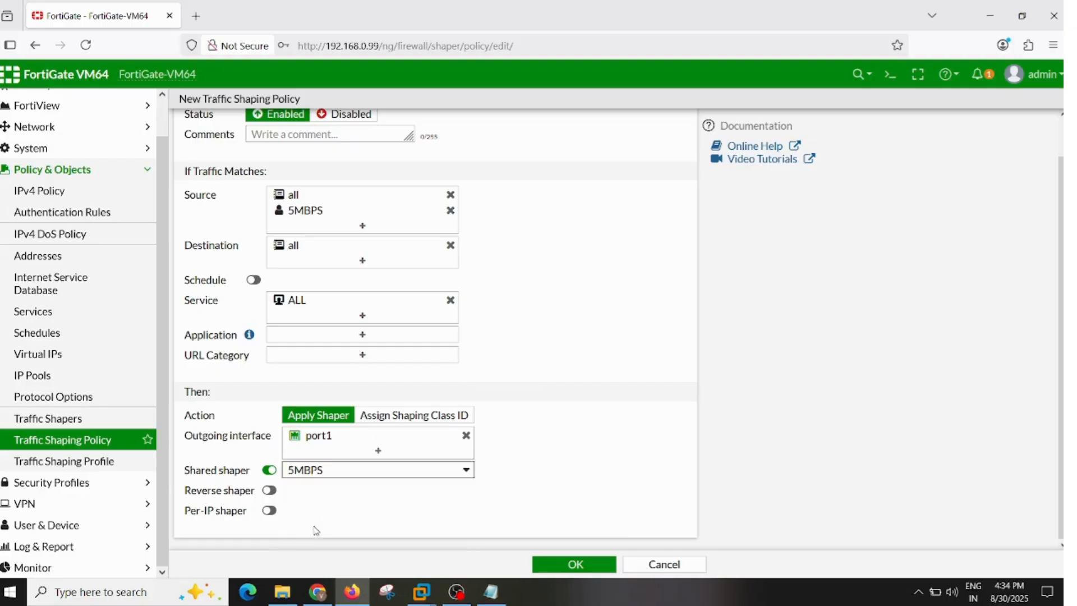
{"action": "left_click", "coordinate": [270, 491]}
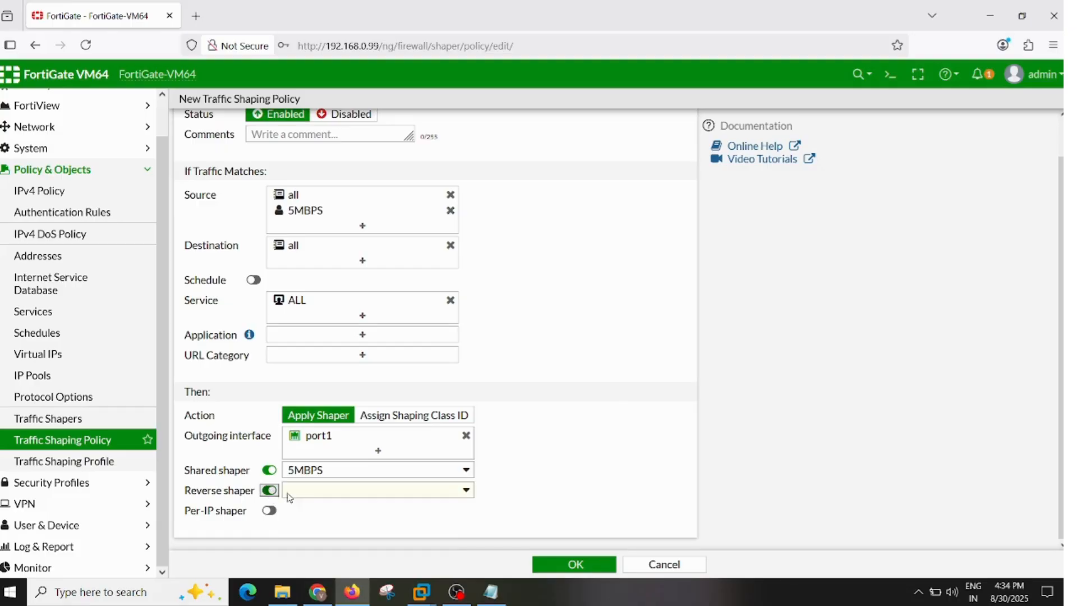
{"action": "left_click", "coordinate": [358, 492]}
{"action": "left_click", "coordinate": [352, 542]}
{"action": "left_click", "coordinate": [576, 564]}
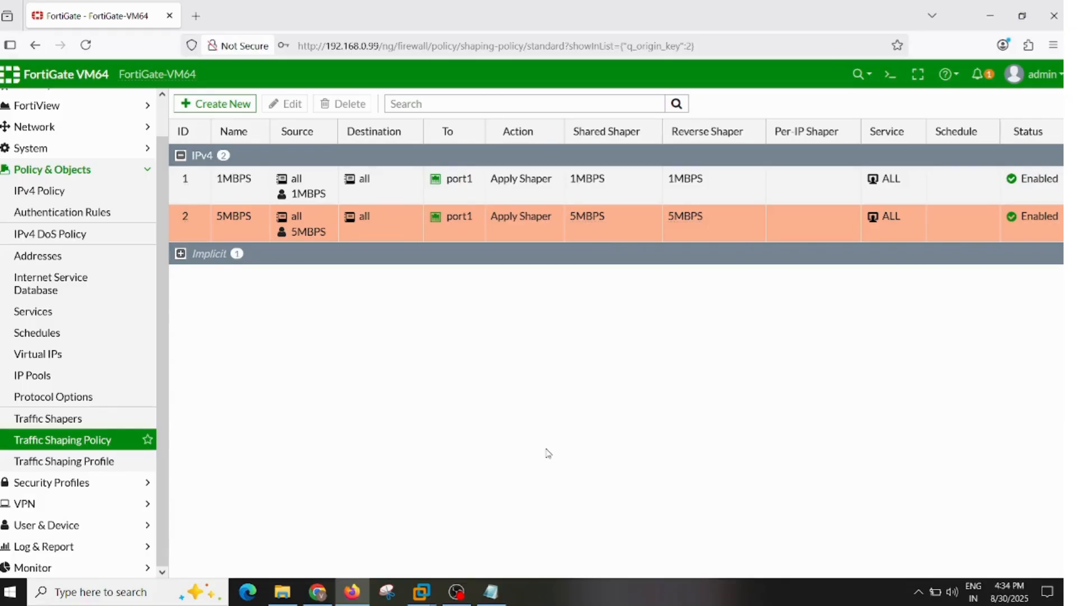
- Review the configuration checklist in Notepad and return to the shaping policy list
{"action": "left_click", "coordinate": [492, 592]}
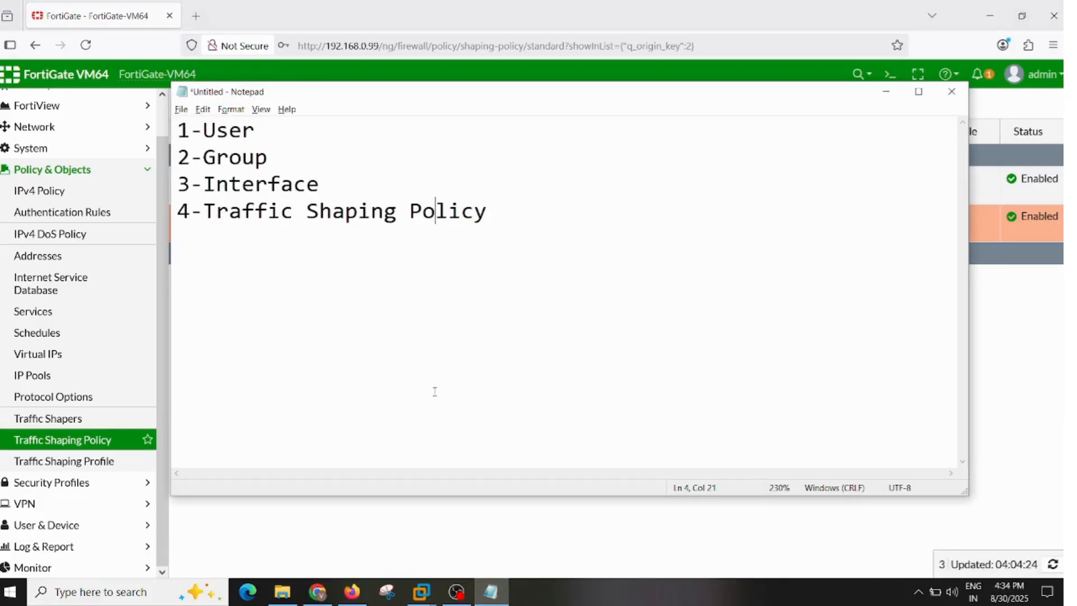
{"action": "left_click_drag", "start_coordinate": [487, 212], "coordinate": [178, 130]}
{"action": "left_click", "coordinate": [270, 274]}
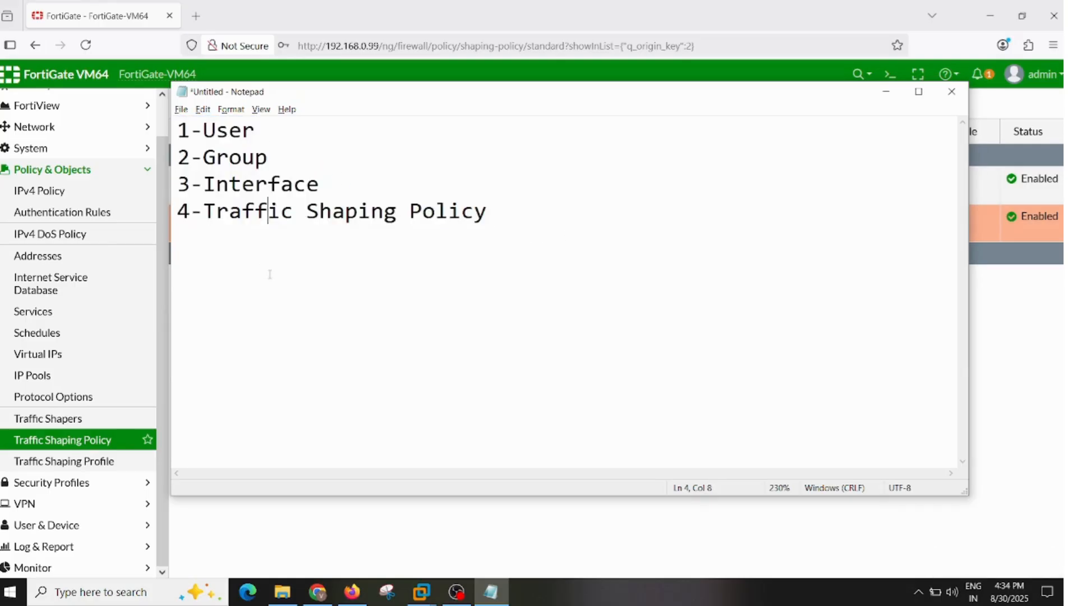
{"action": "left_click", "coordinate": [535, 218]}
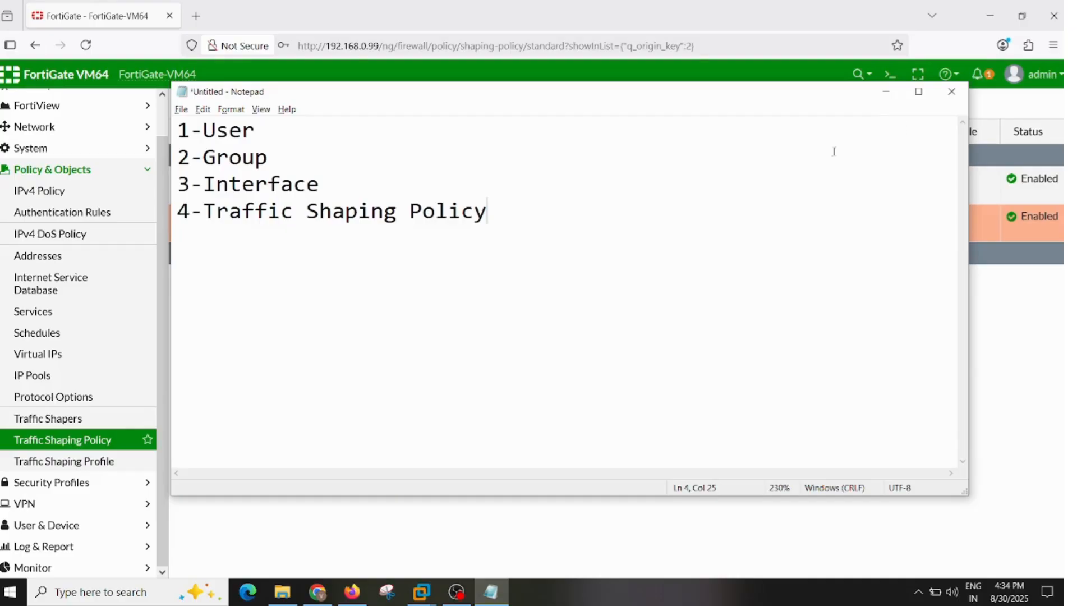
{"action": "left_click", "coordinate": [885, 92]}
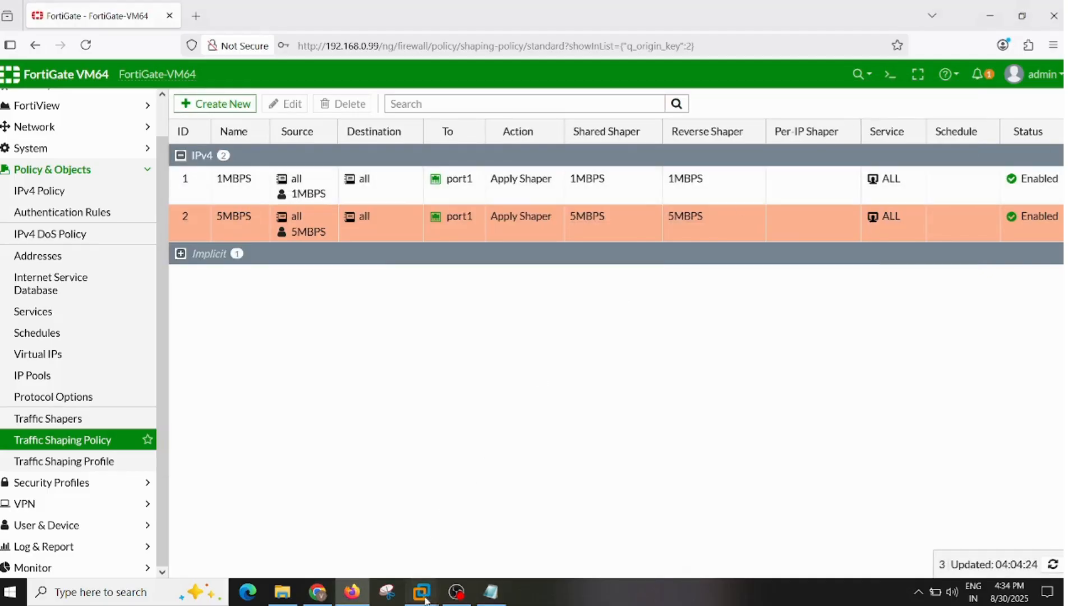
- Switch to the Windows-7 virtual machine in VMware Workstation and load google.com in Internet Explorer
{"action": "mouse_move", "coordinate": [425, 600]}
{"action": "left_click", "coordinate": [367, 515]}
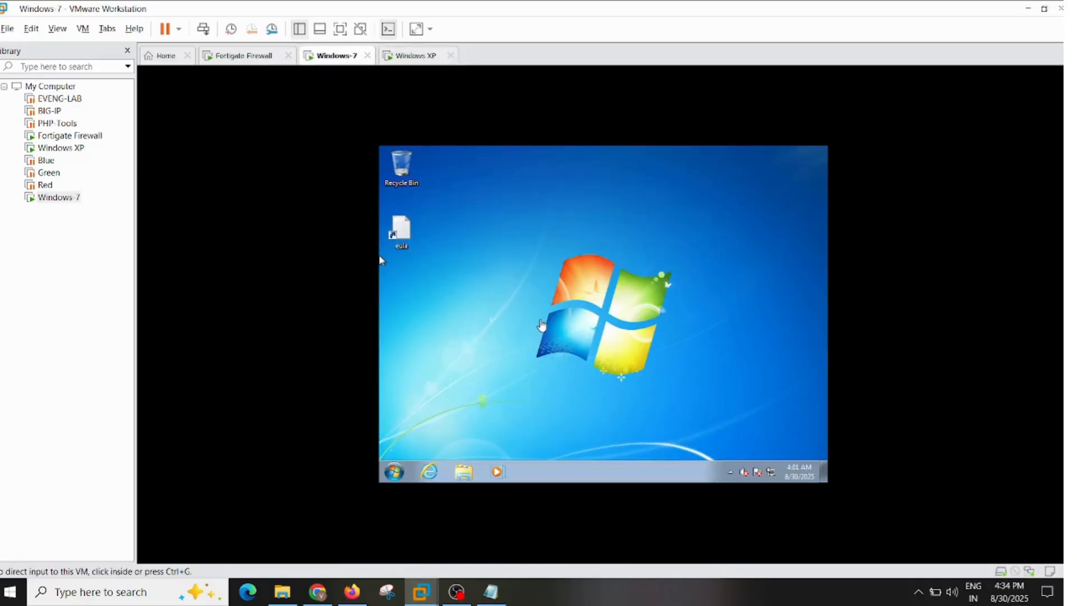
{"action": "left_click", "coordinate": [379, 255]}
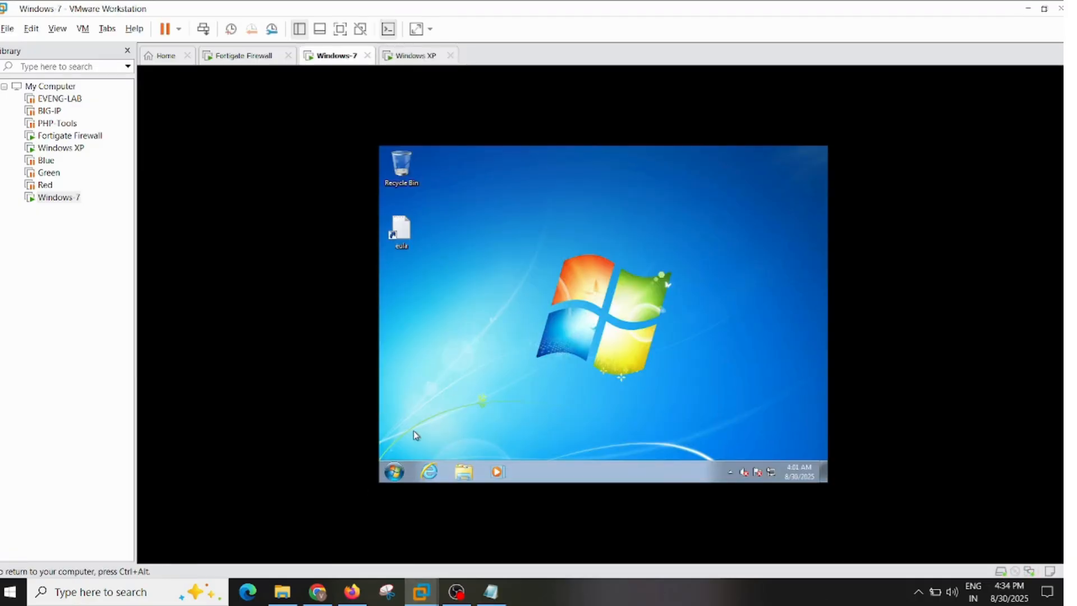
{"action": "left_click", "coordinate": [433, 477]}
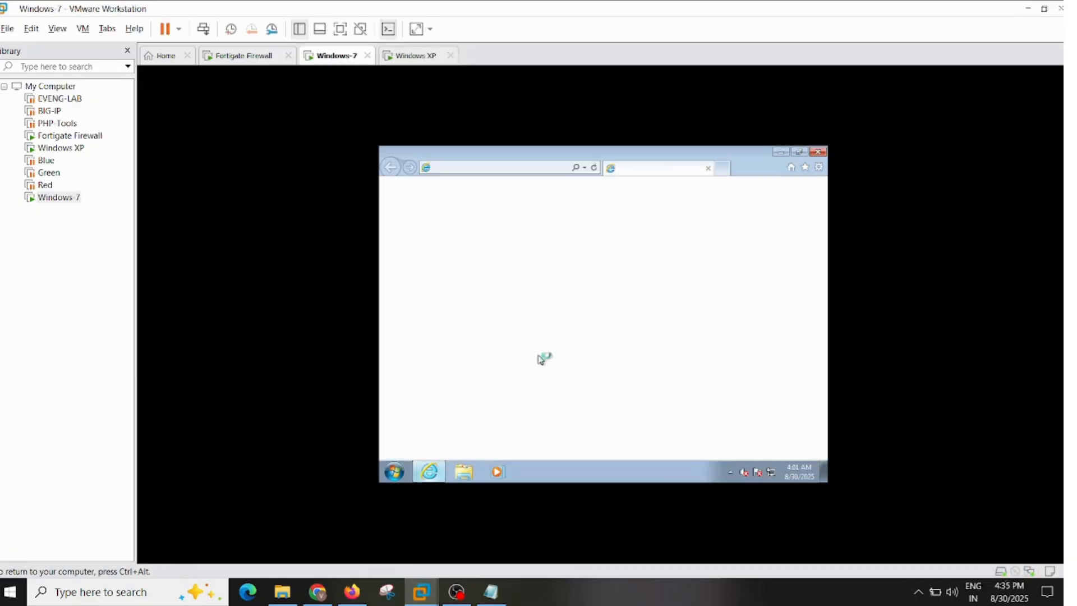
{"action": "left_click", "coordinate": [495, 170]}
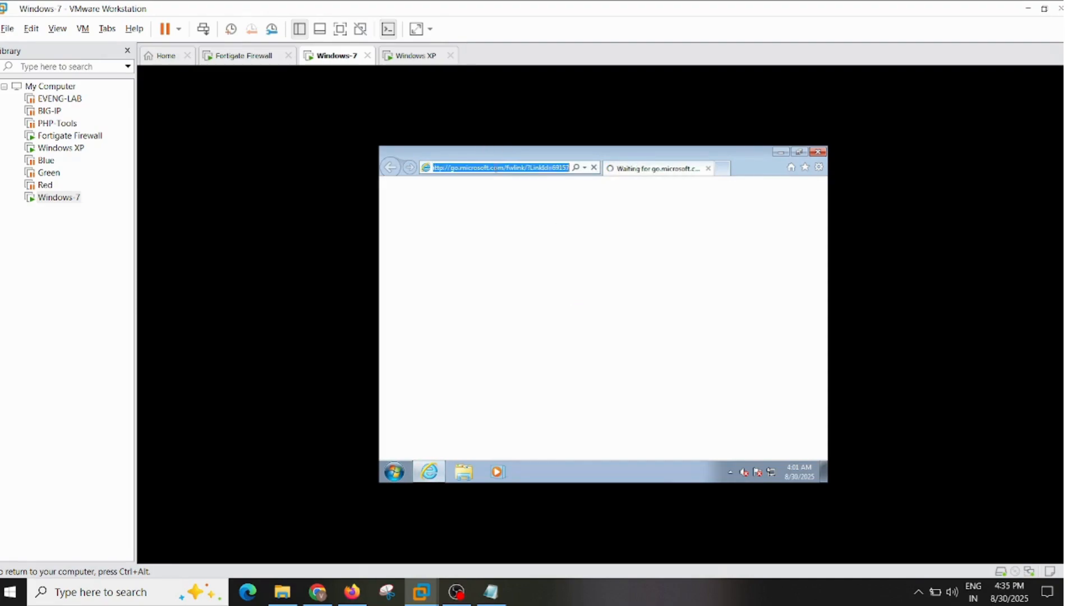
{"action": "type", "text": "goo"}
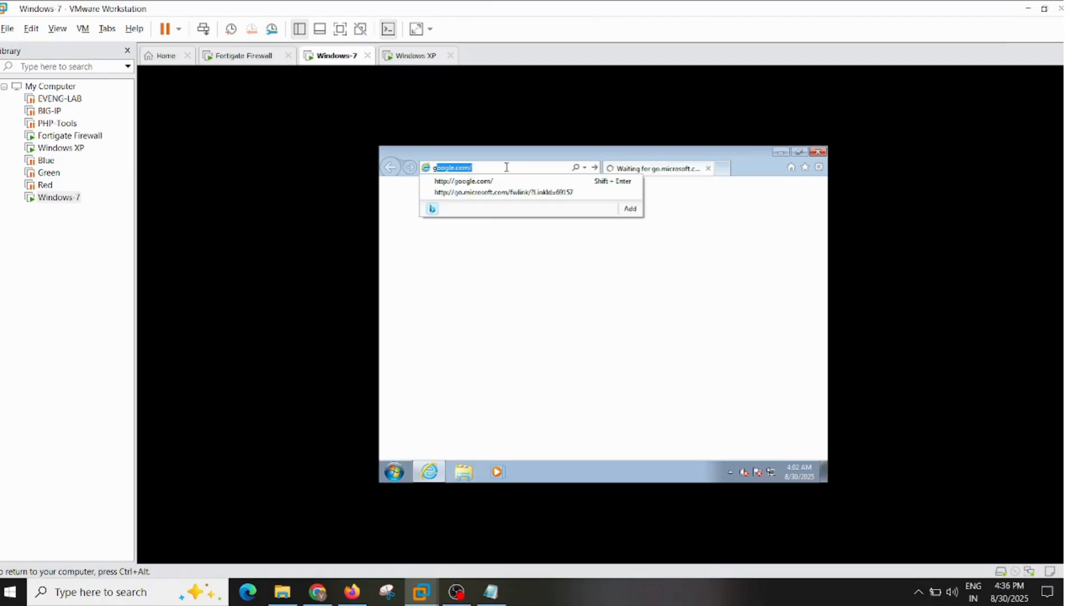
{"action": "type", "text": "gle."}
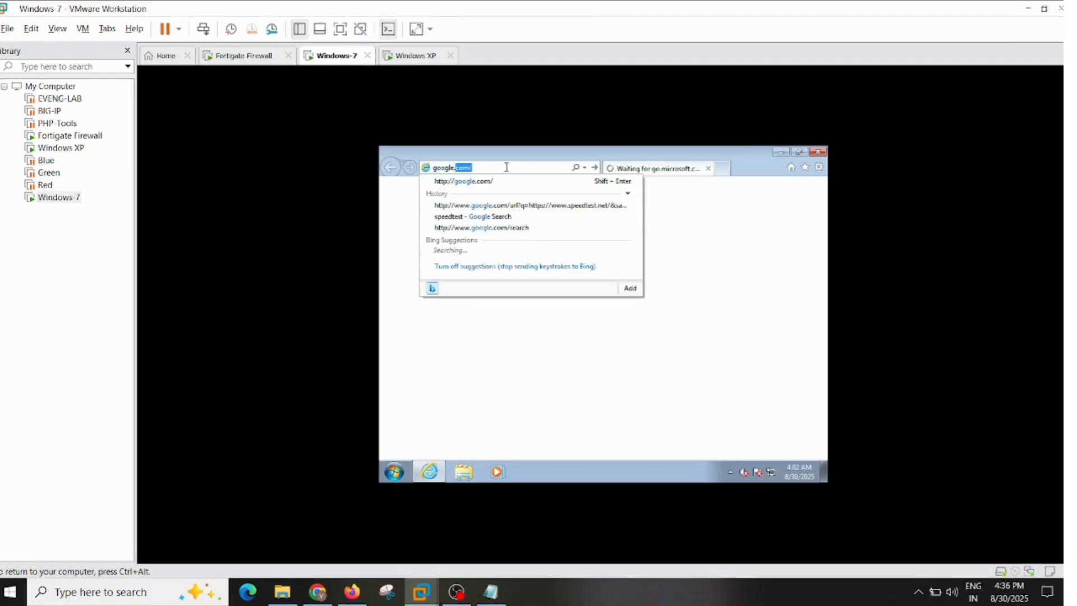
{"action": "type", "text": "com"}
{"action": "key", "text": "Return"}
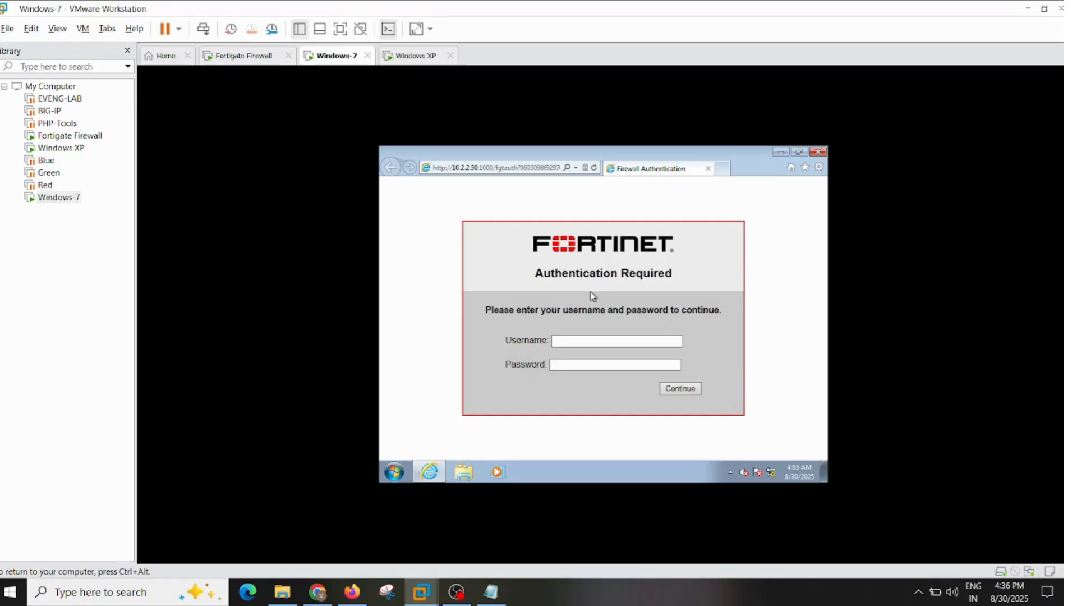
- Log in to the Fortinet authentication page with the username 1MBPS and the account password
{"action": "left_click", "coordinate": [597, 342]}
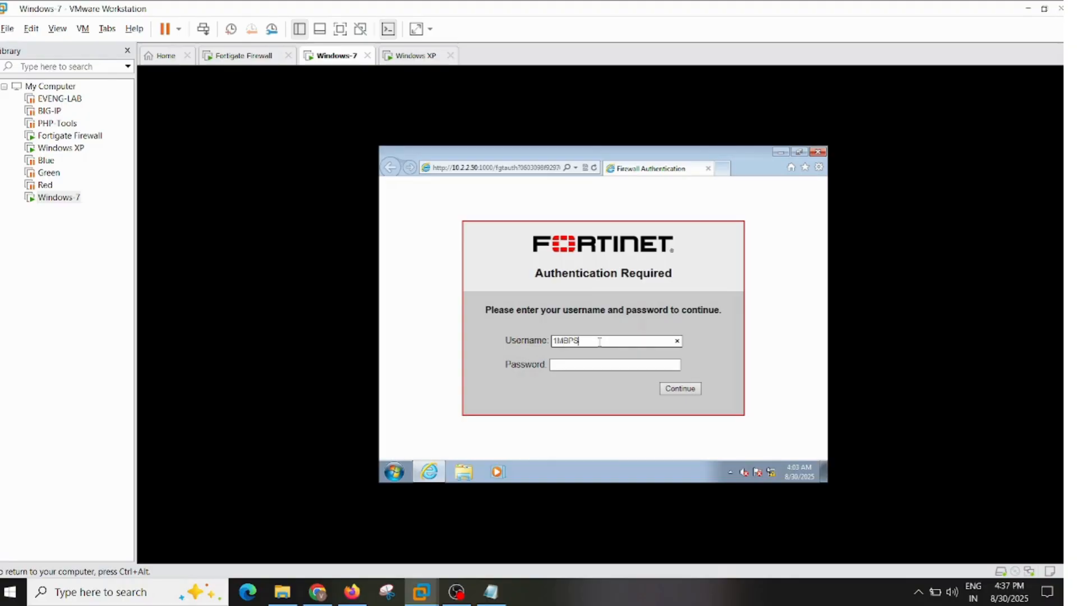
{"action": "left_click", "coordinate": [605, 366]}
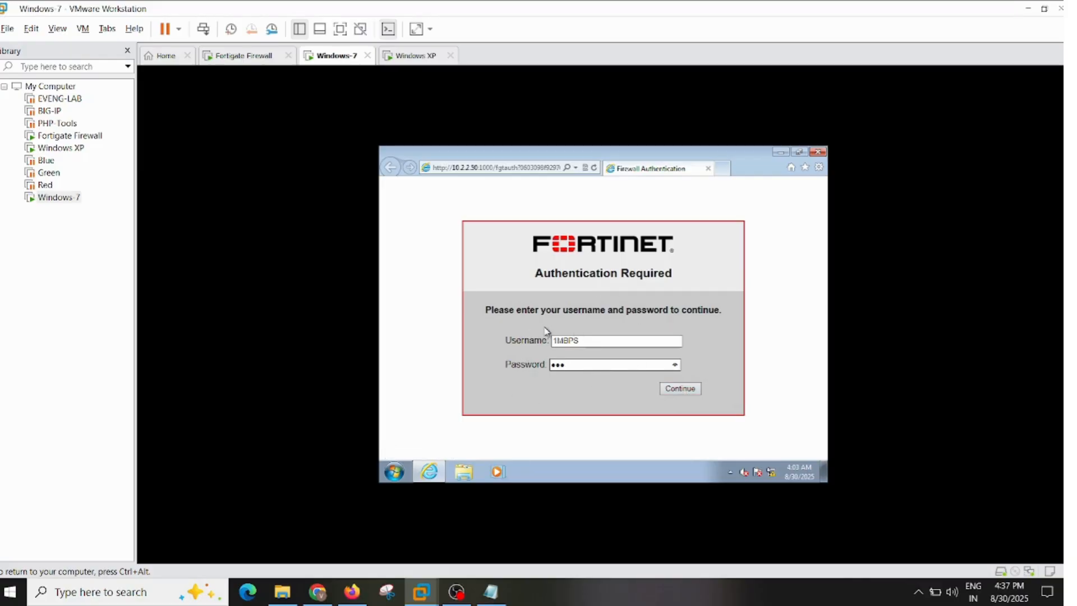
{"action": "left_click", "coordinate": [671, 391]}
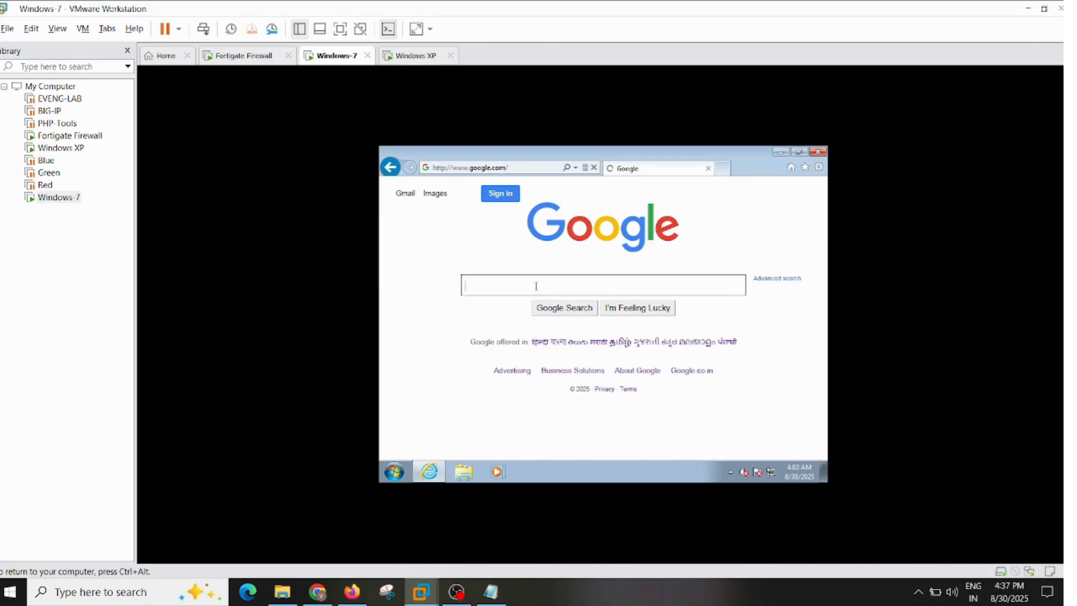
- Search Google for speedtest and open the Speedtest by Ookla result
{"action": "type", "text": "speedtest"}
{"action": "key", "text": "Return"}
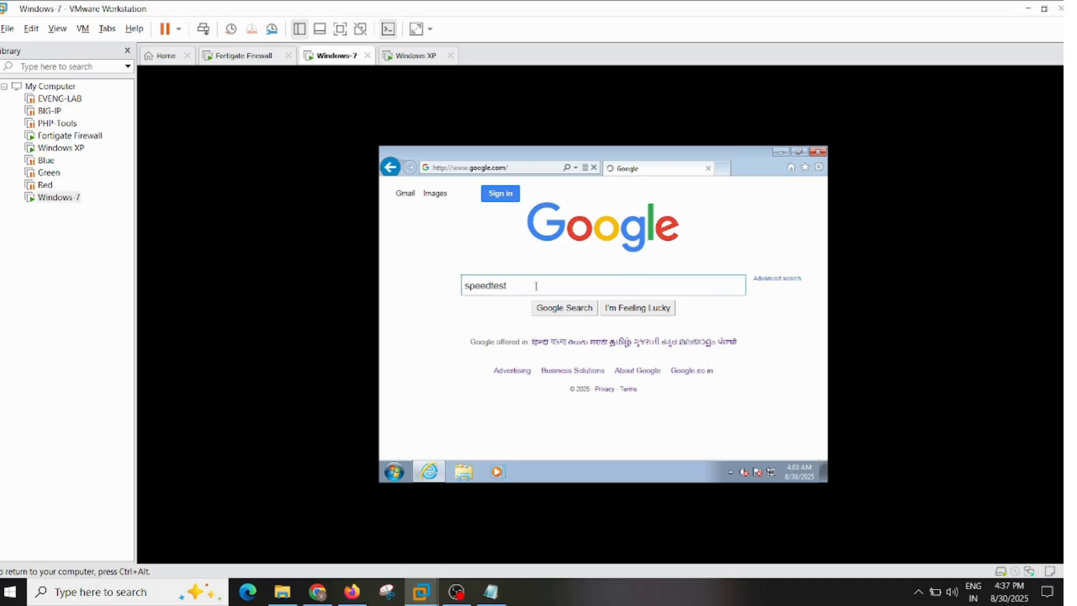
{"action": "left_click", "coordinate": [543, 283]}
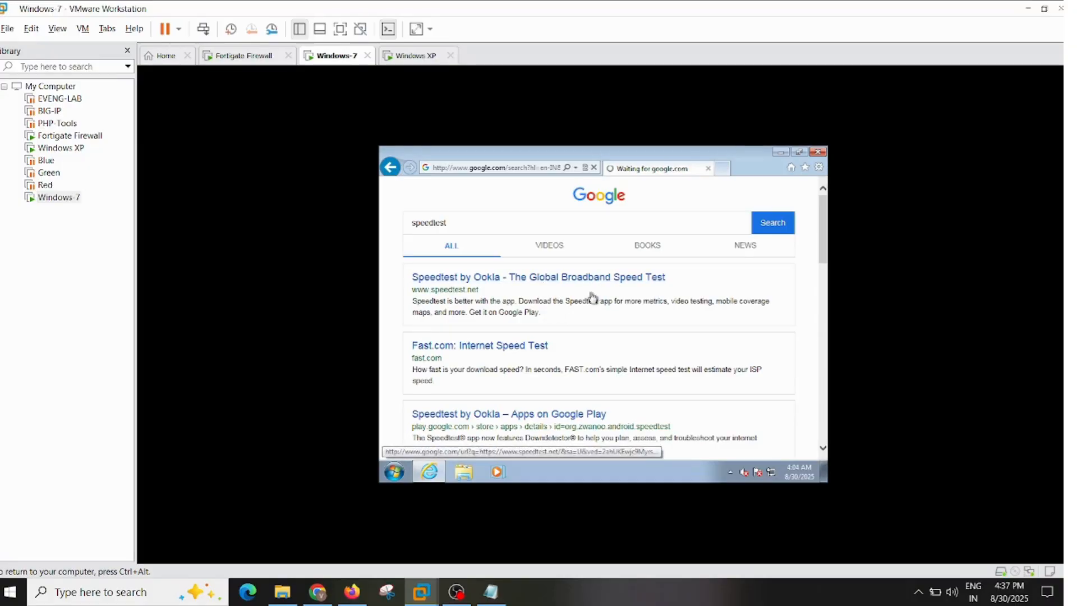
- Switch to the Windows XP virtual machine, open Chrome and authenticate on the Fortinet page with username 5MBPS and the account password
{"action": "left_click", "coordinate": [418, 55]}
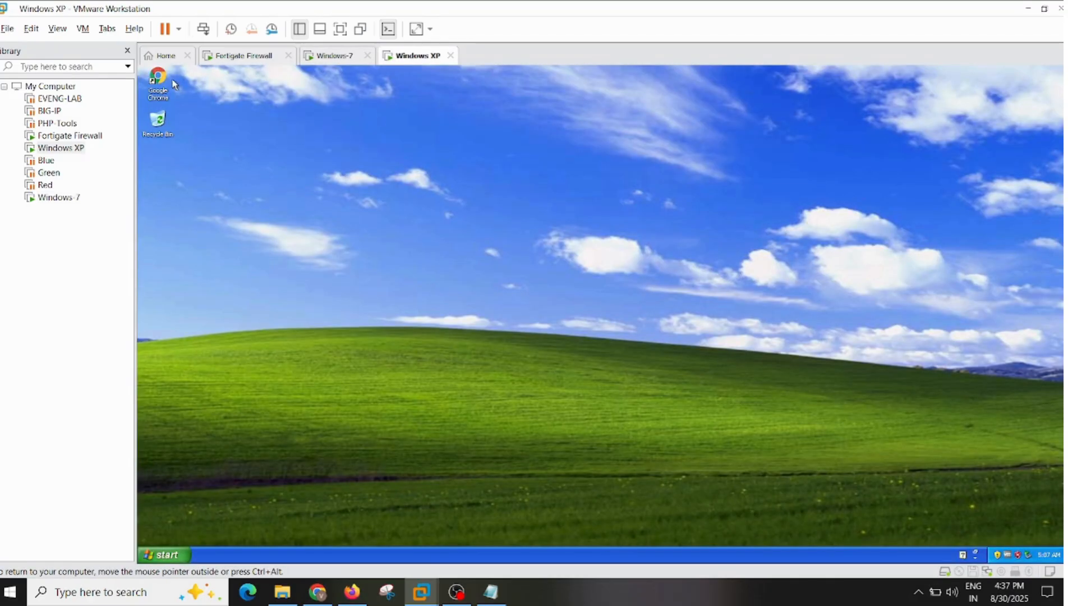
{"action": "double_click", "coordinate": [158, 81]}
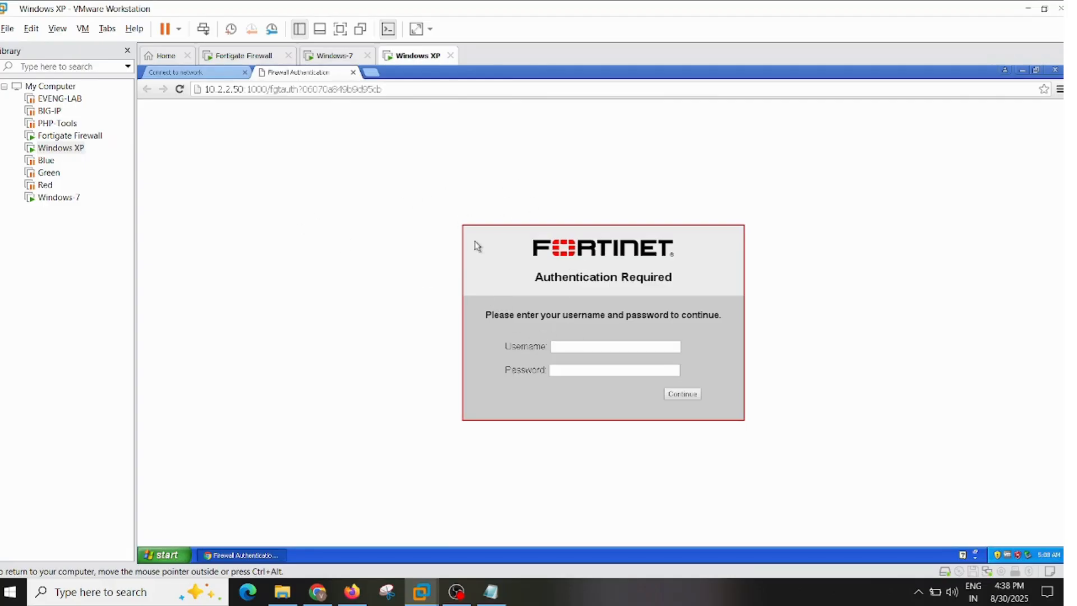
{"action": "left_click", "coordinate": [615, 345]}
{"action": "type", "text": "5MBP"}
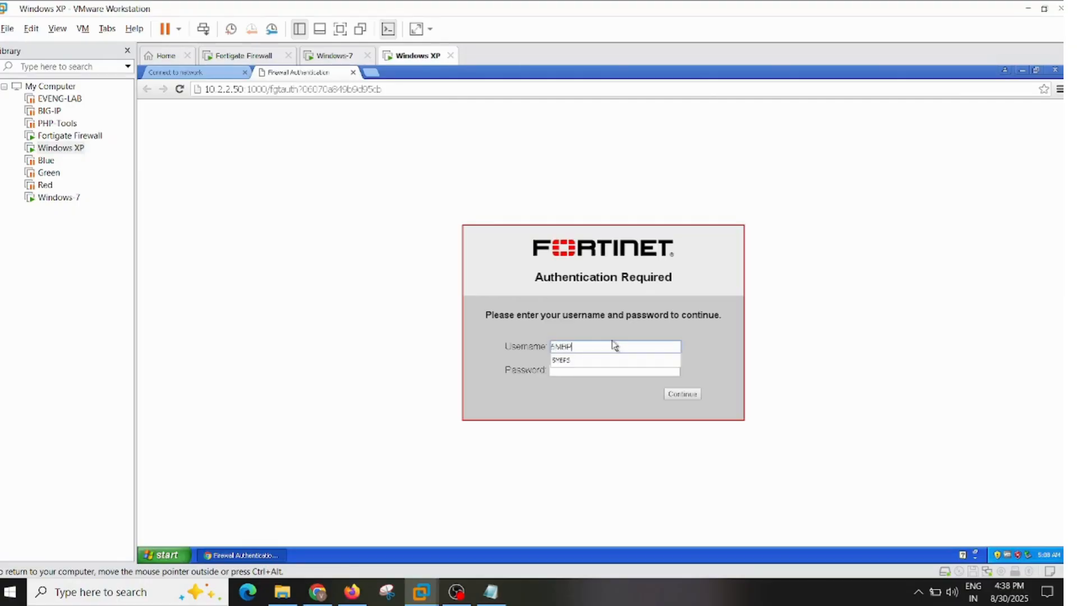
{"action": "type", "text": "S"}
{"action": "left_click", "coordinate": [608, 370]}
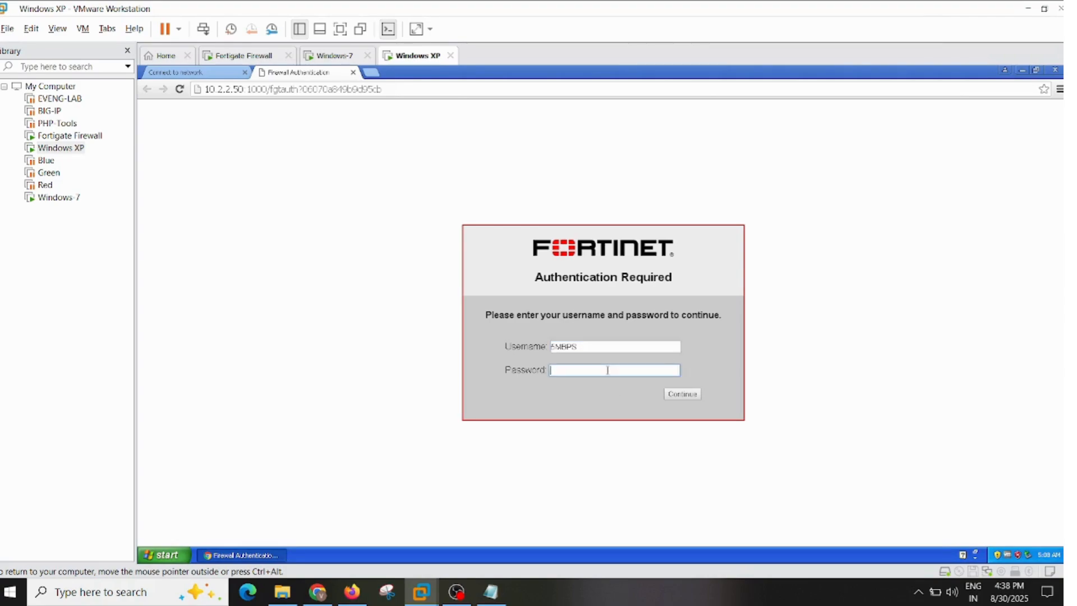
{"action": "type", "text": "***"}
{"action": "left_click", "coordinate": [694, 395]}
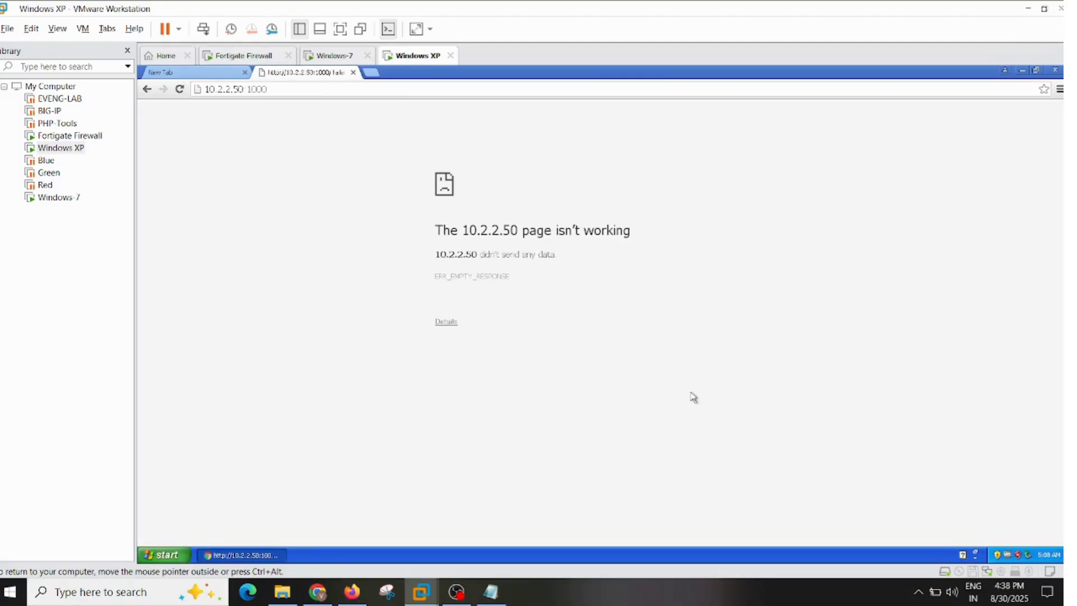
- Load google.com in Chrome on the Windows XP machine
{"action": "left_click", "coordinate": [335, 89]}
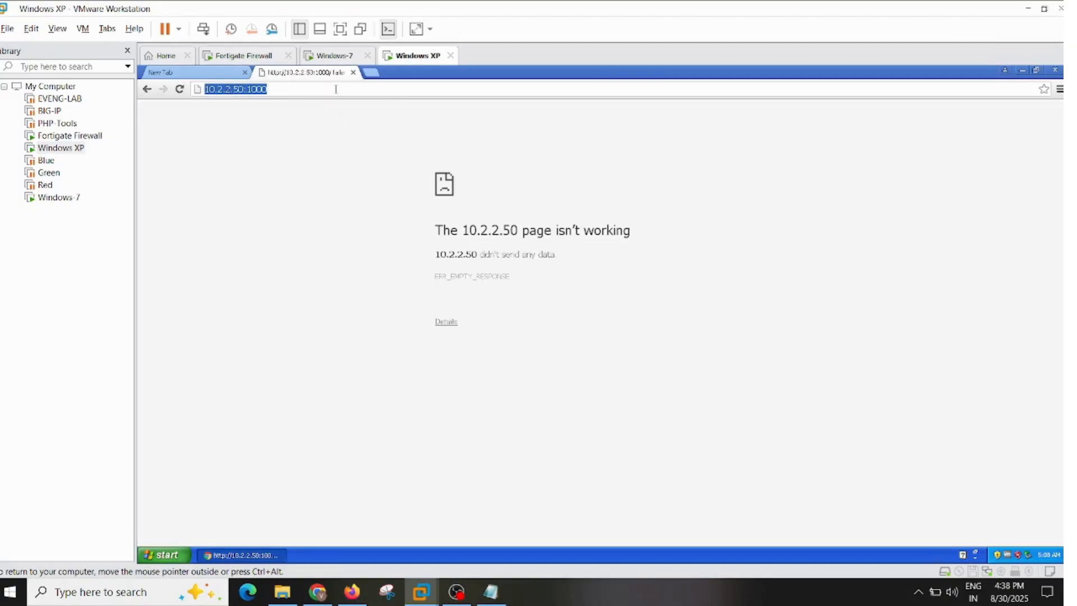
{"action": "type", "text": "google.com"}
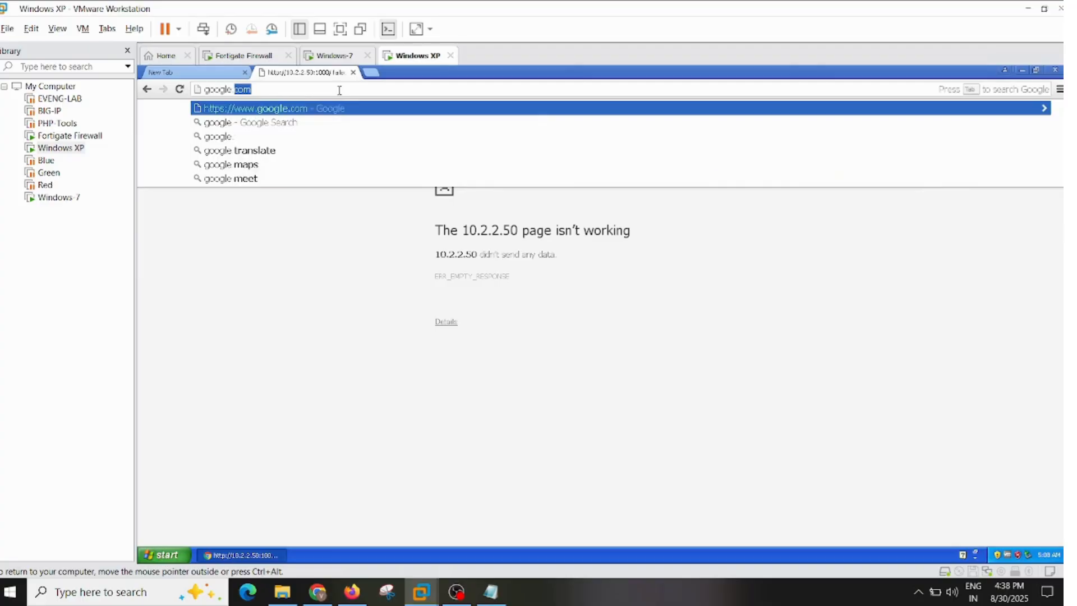
{"action": "key", "text": "Return"}
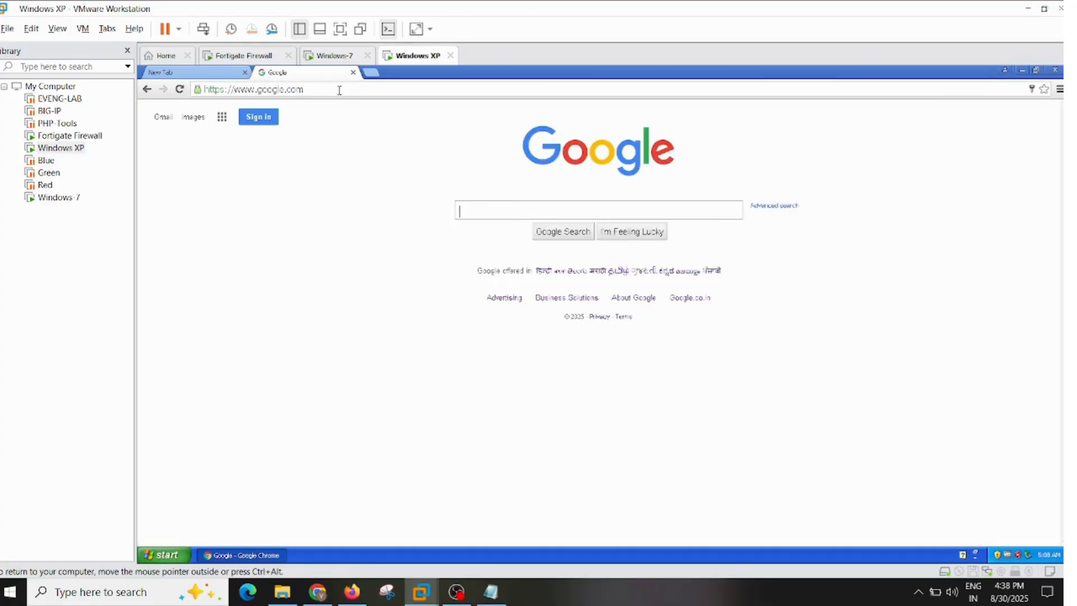
- Search Google for "speed test wifi" and open the Speedtest by Ookla site from the results
{"action": "type", "text": "speet"}
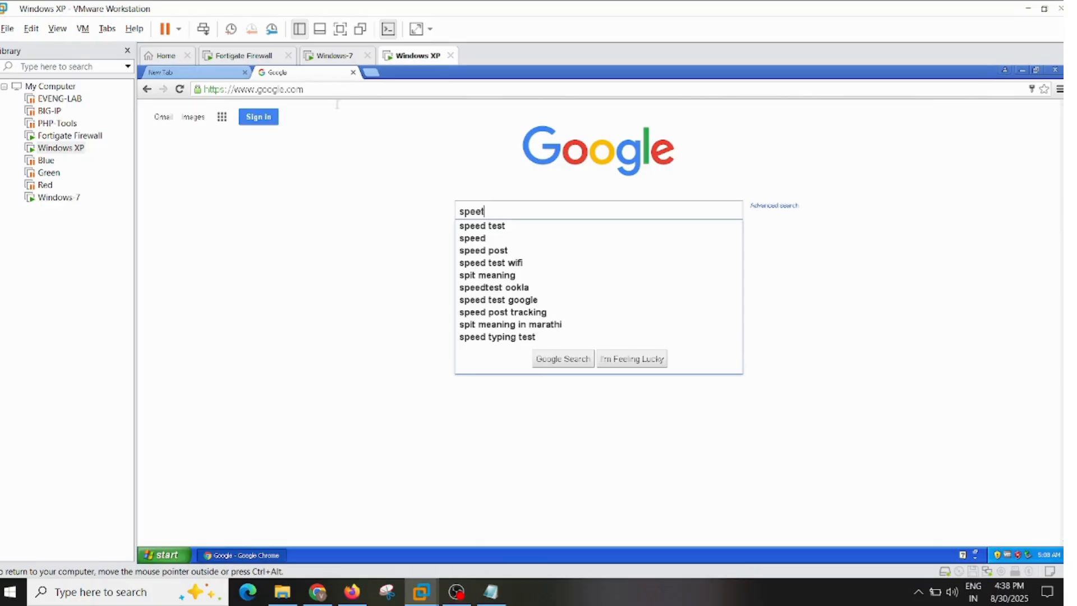
{"action": "left_click", "coordinate": [516, 262]}
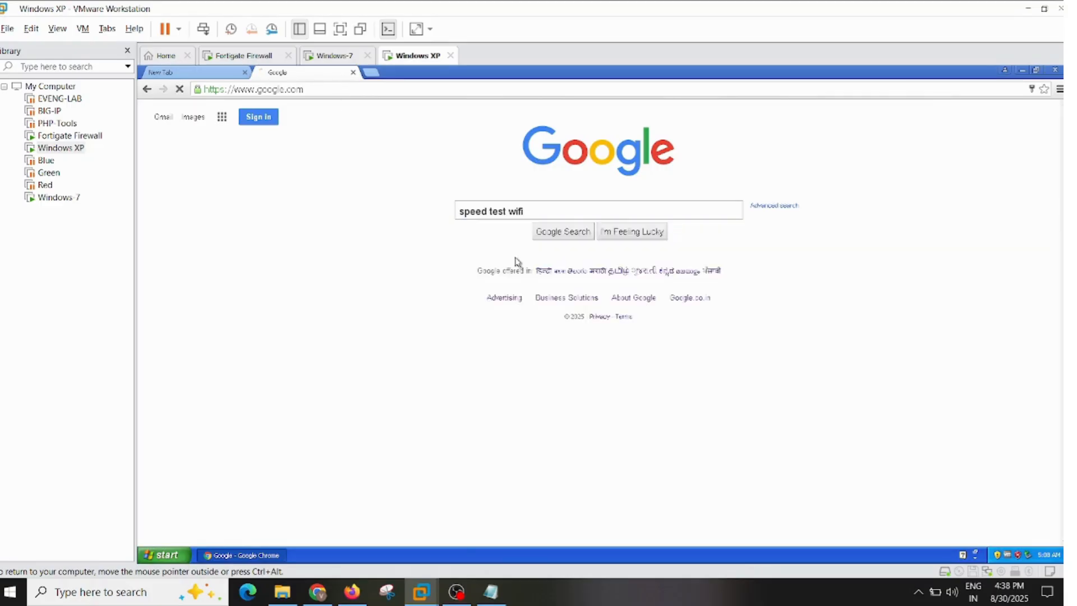
{"action": "left_click", "coordinate": [413, 222]}
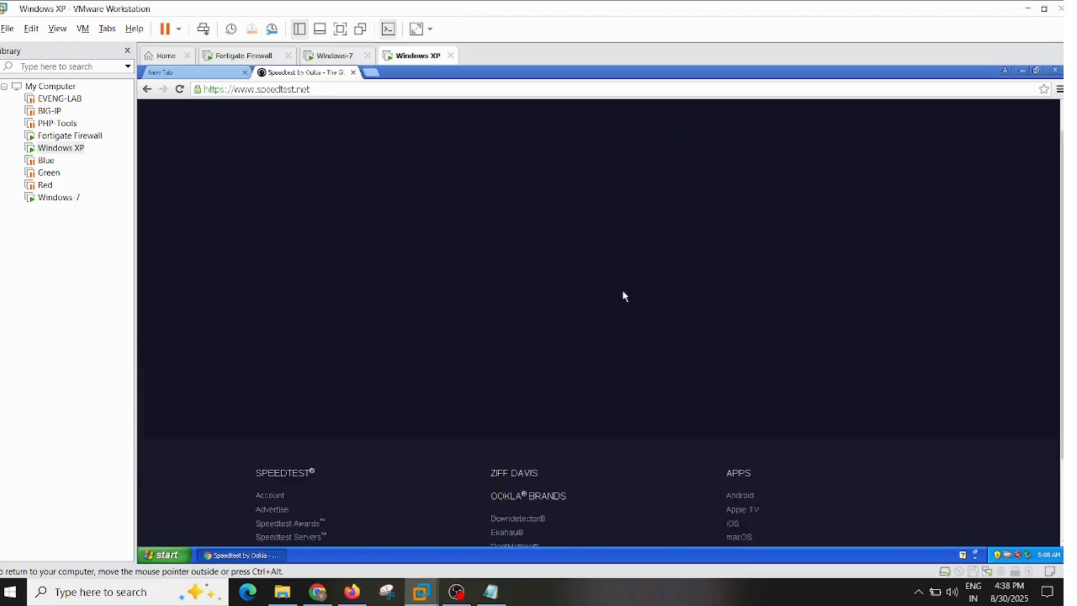
- Reload the speedtest.net page, choose its English version and look through it for the speed test
{"action": "left_click", "coordinate": [180, 88]}
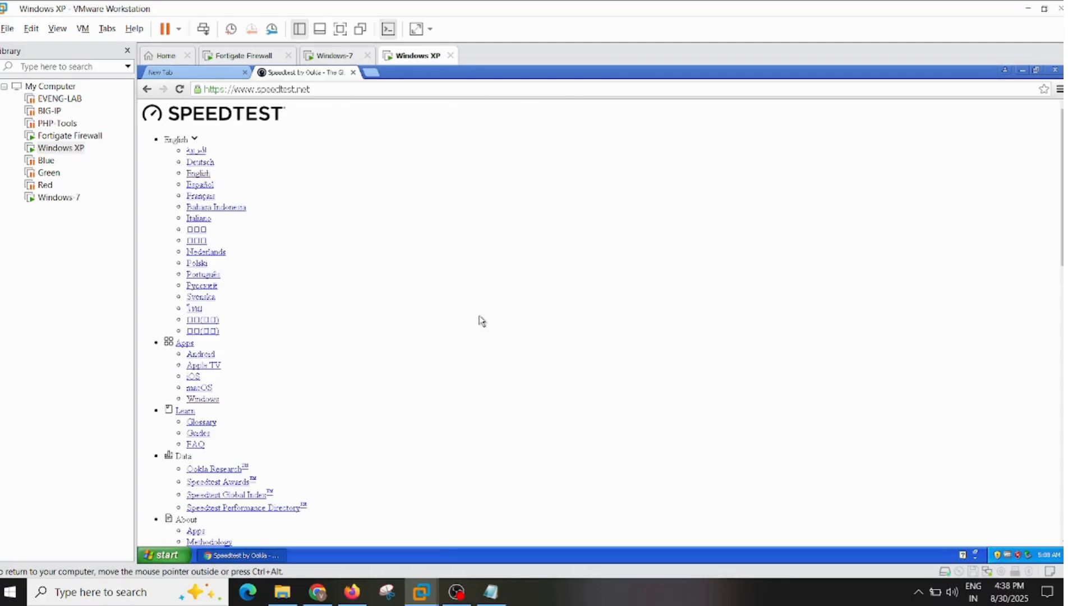
{"action": "left_click", "coordinate": [197, 175]}
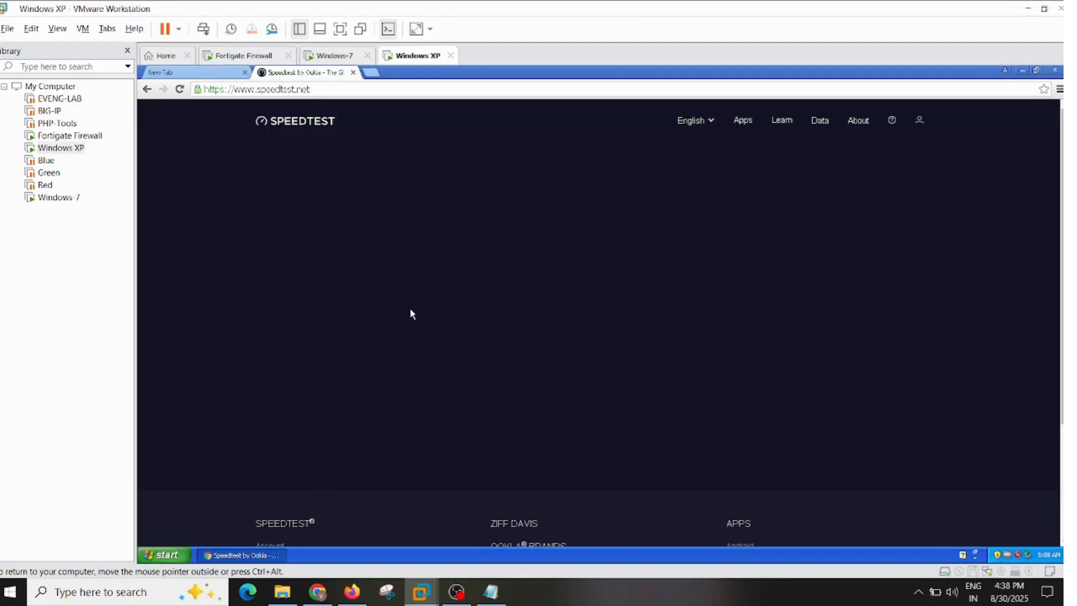
{"action": "scroll", "coordinate": [409, 308], "scroll_direction": "down", "scroll_amount": 3}
{"action": "scroll", "coordinate": [409, 312], "scroll_direction": "up", "scroll_amount": 3}
- Return to the Windows-7 virtual machine and reload the Speedtest page in Internet Explorer
{"action": "left_click", "coordinate": [317, 59]}
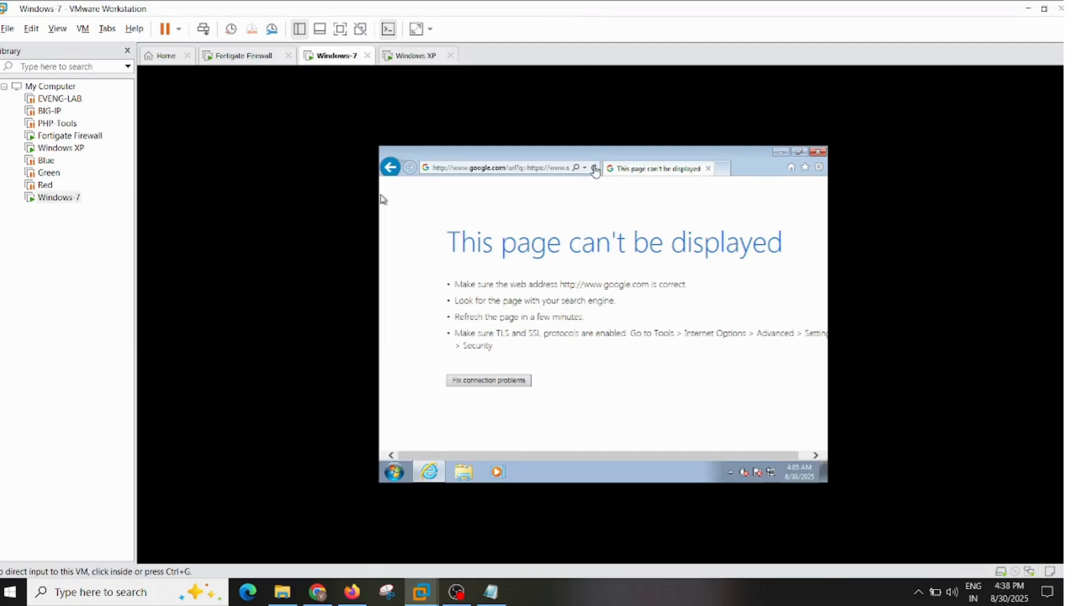
{"action": "left_click", "coordinate": [381, 199]}
{"action": "left_click", "coordinate": [594, 168]}
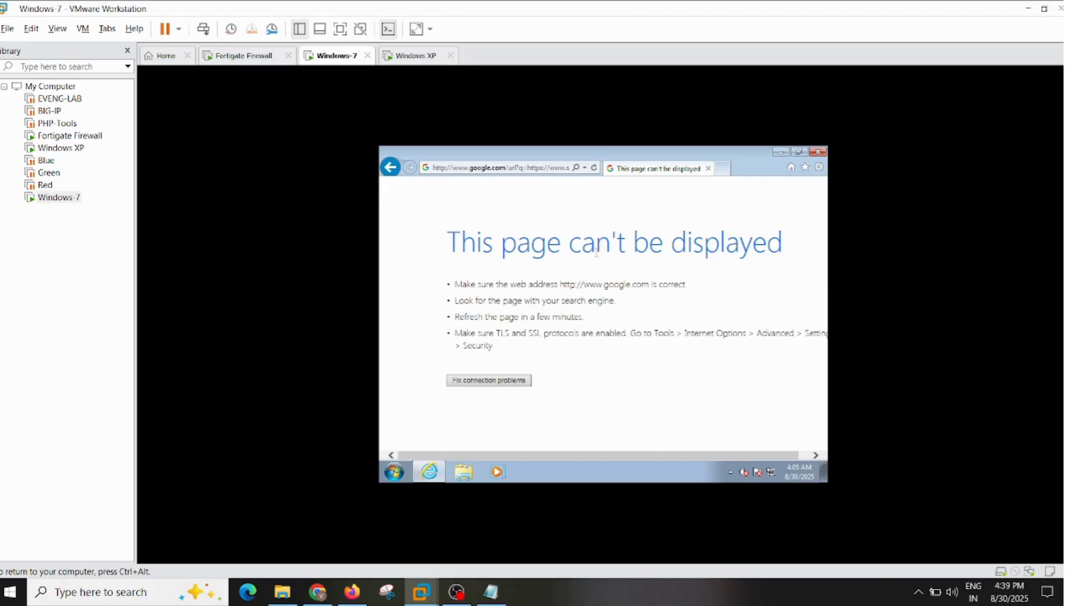
- Switch to the FortiGate web interface in Firefox and examine the 1MBPS and 5MBPS entries in the Firewall User Monitor
{"action": "left_click", "coordinate": [352, 592]}
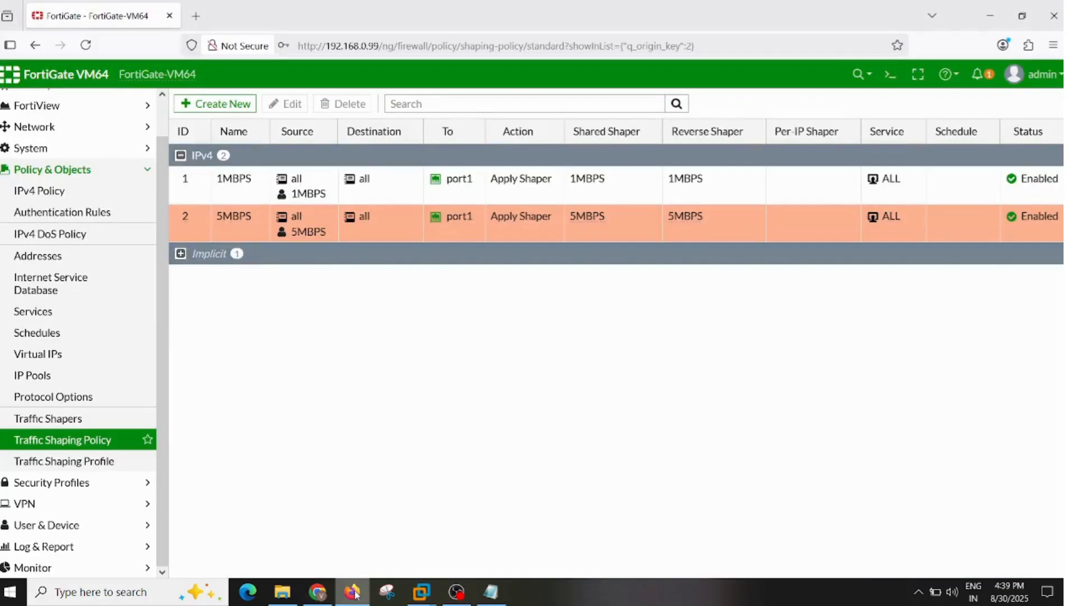
{"action": "left_click", "coordinate": [65, 571]}
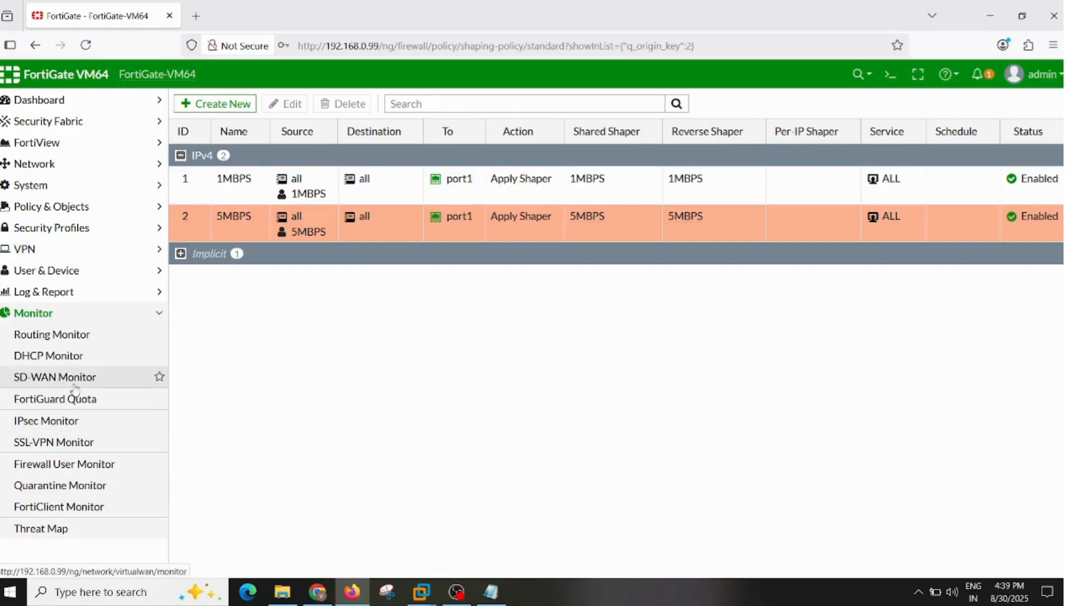
{"action": "left_click", "coordinate": [58, 465]}
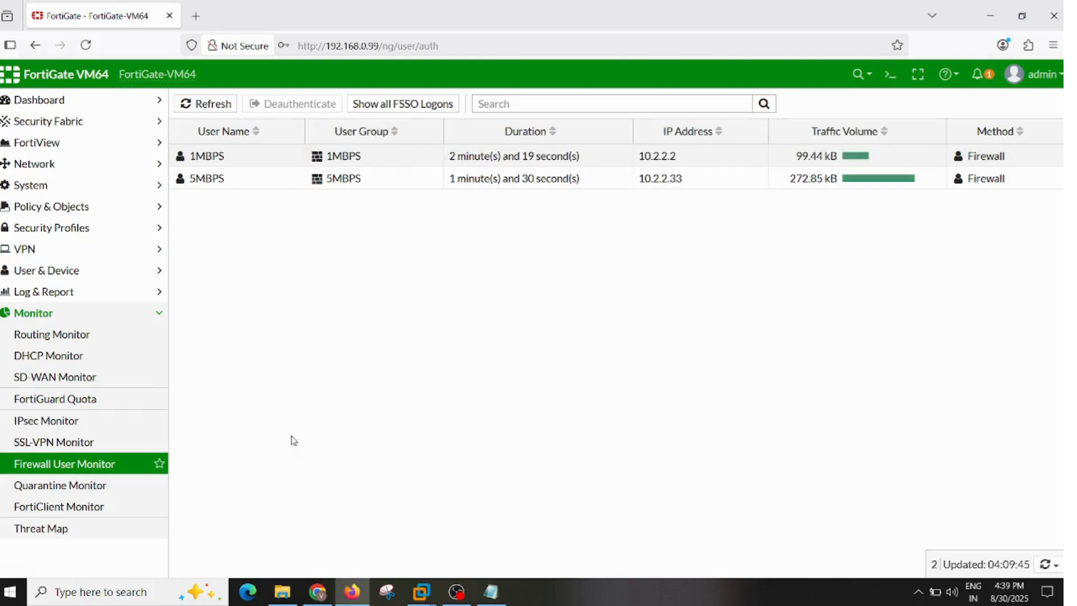
{"action": "left_click", "coordinate": [236, 162]}
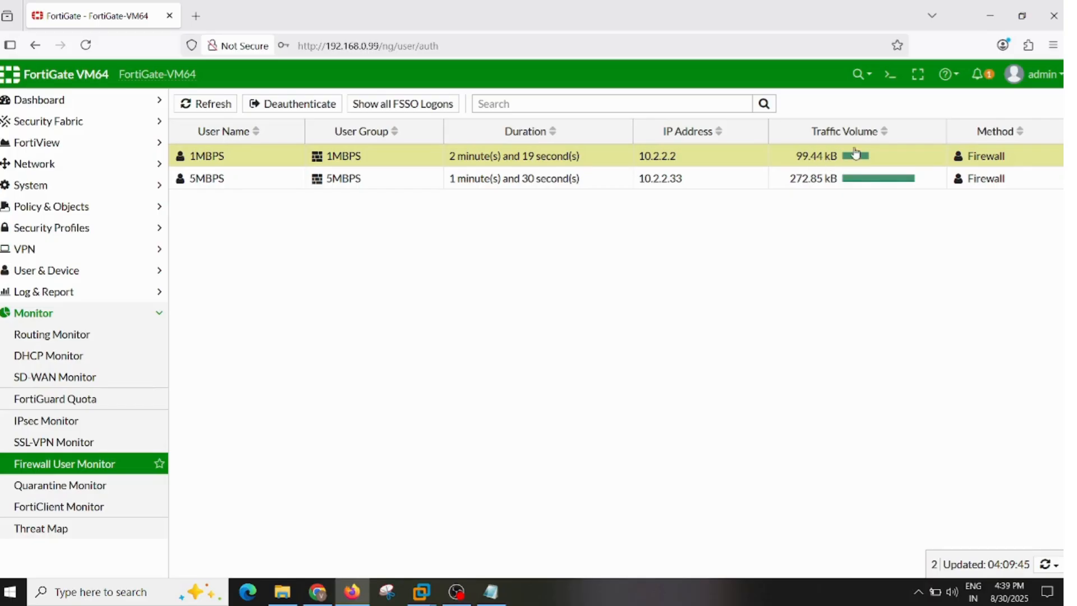
{"action": "left_click", "coordinate": [263, 179]}
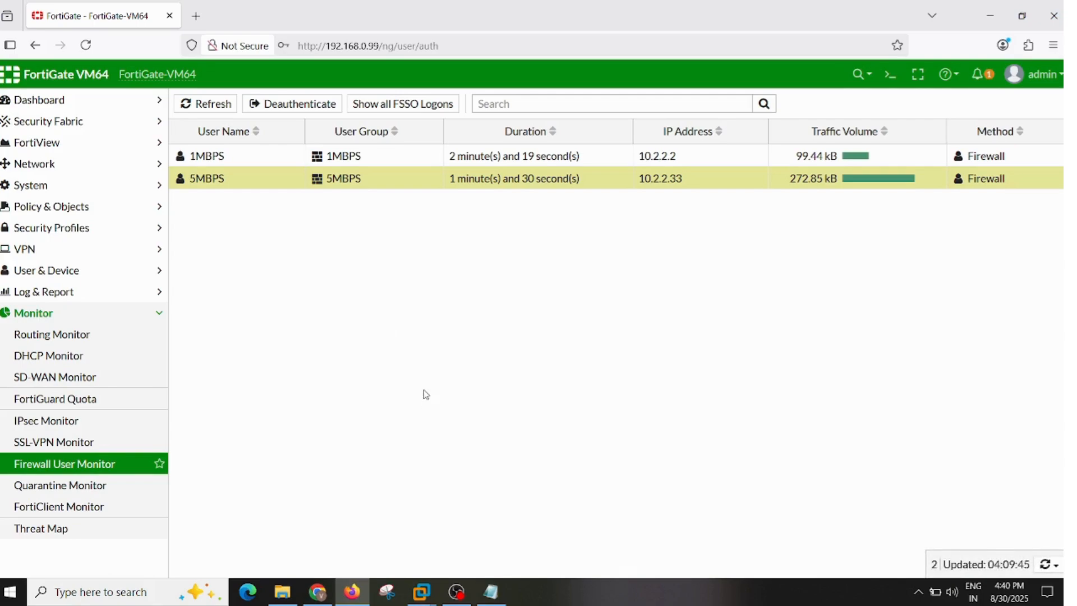
- Reload the Firewall User Monitor to check the updated duration and traffic volume of both users
{"action": "left_click", "coordinate": [43, 319]}
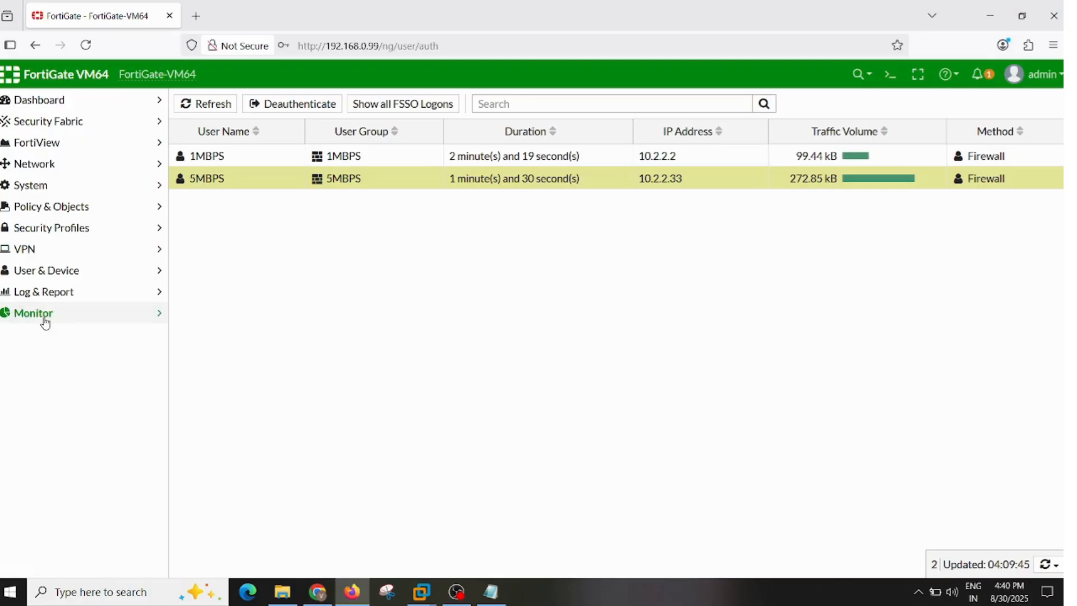
{"action": "left_click", "coordinate": [45, 320]}
{"action": "left_click", "coordinate": [49, 465]}
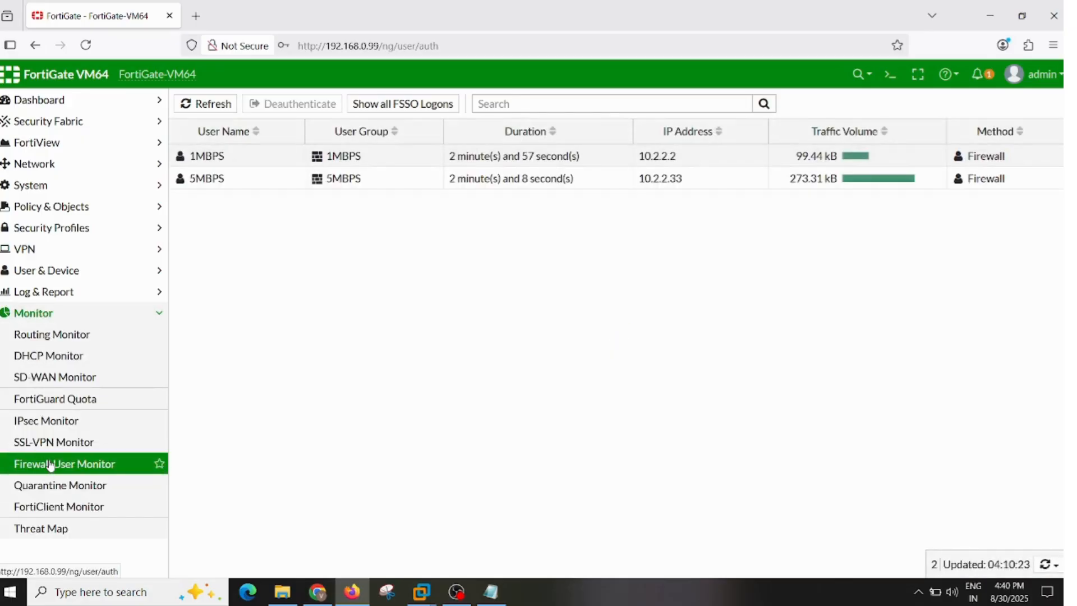